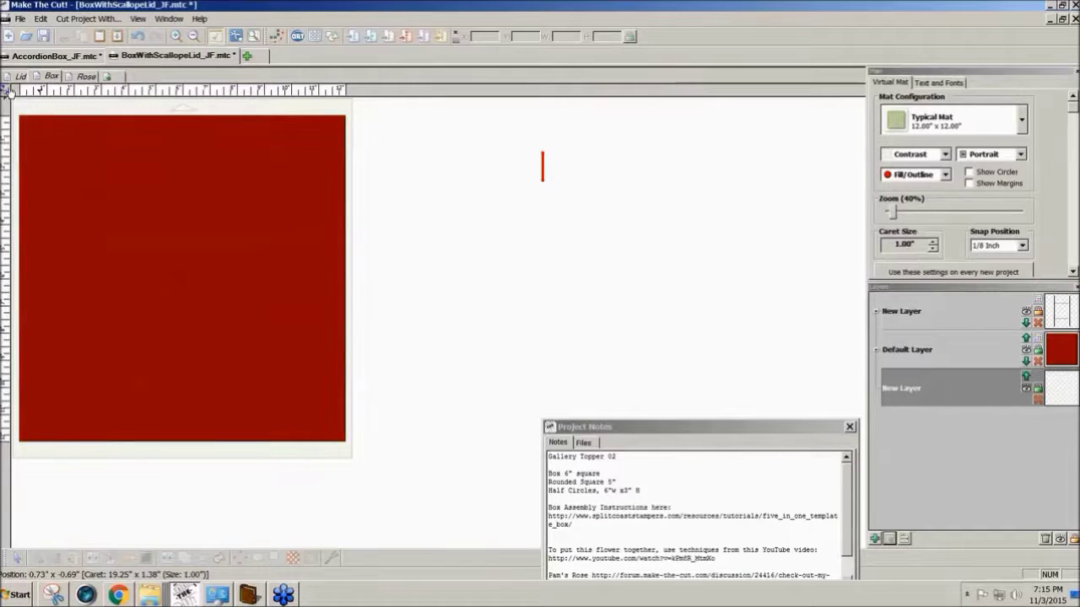
drag(15, 110, 349, 481)
drag(284, 434, 663, 430)
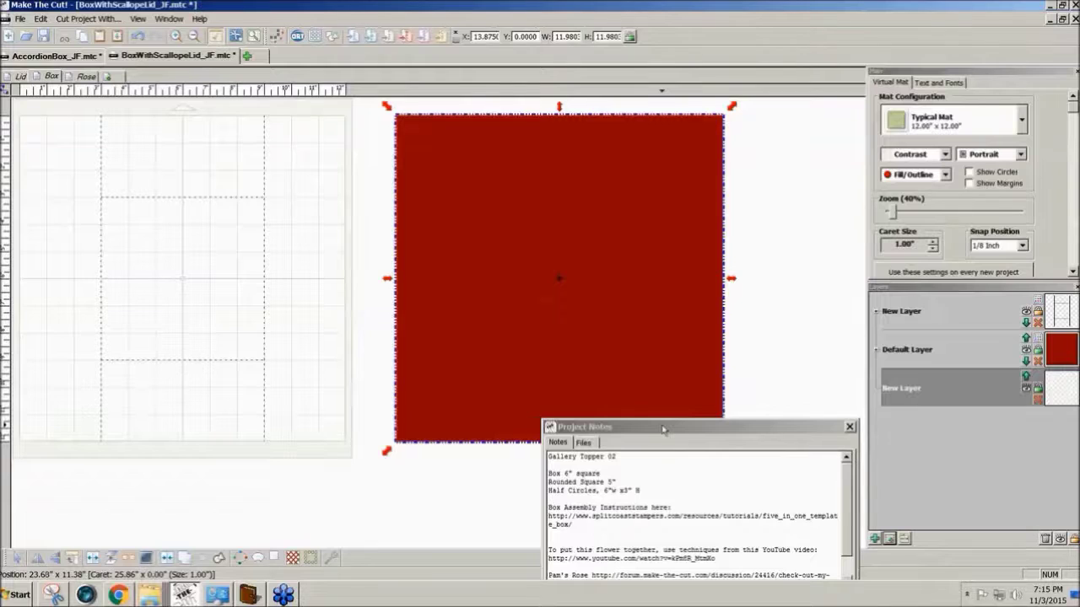
key(ctrl+z)
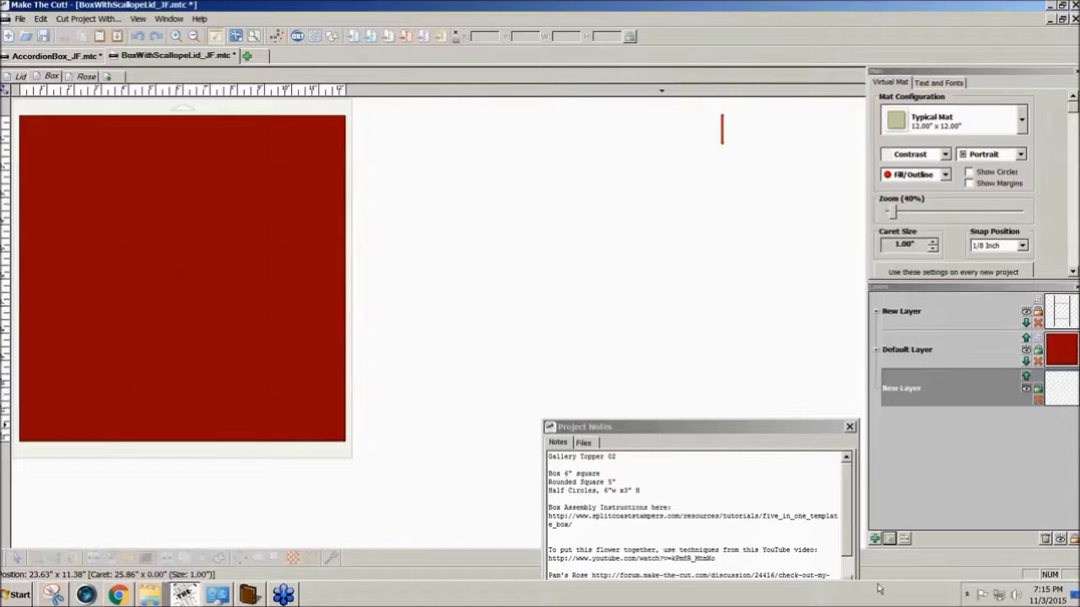
key(ctrl+a)
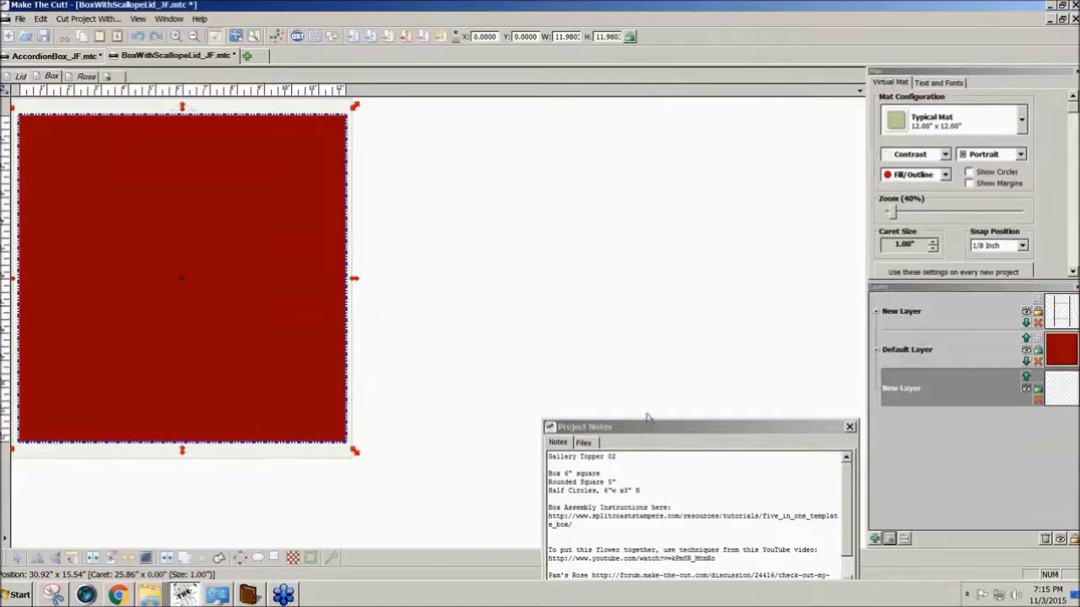
drag(345, 434, 664, 419)
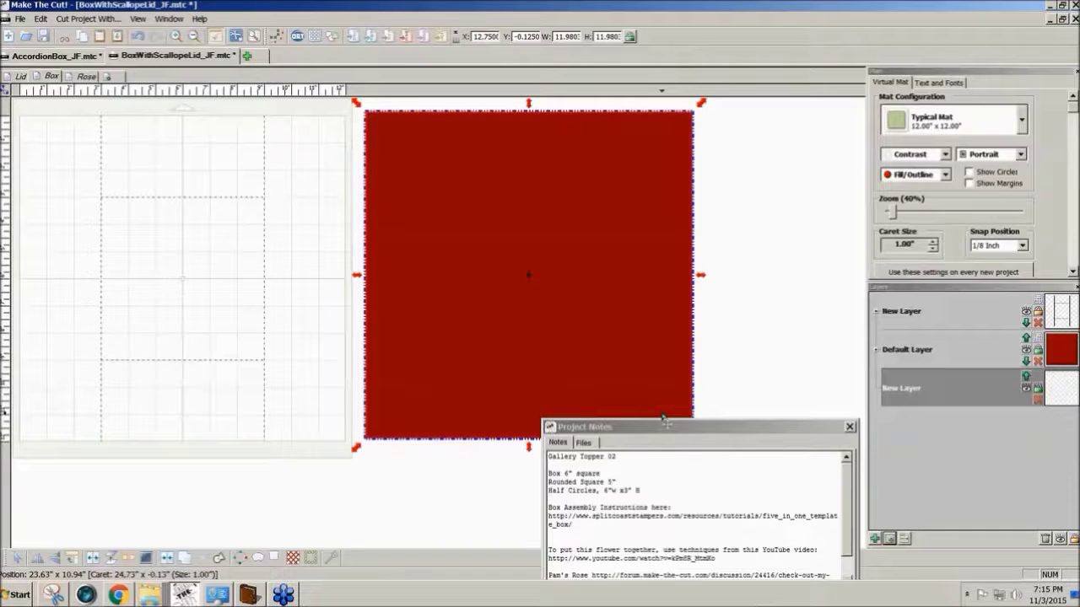
key(ctrl+z)
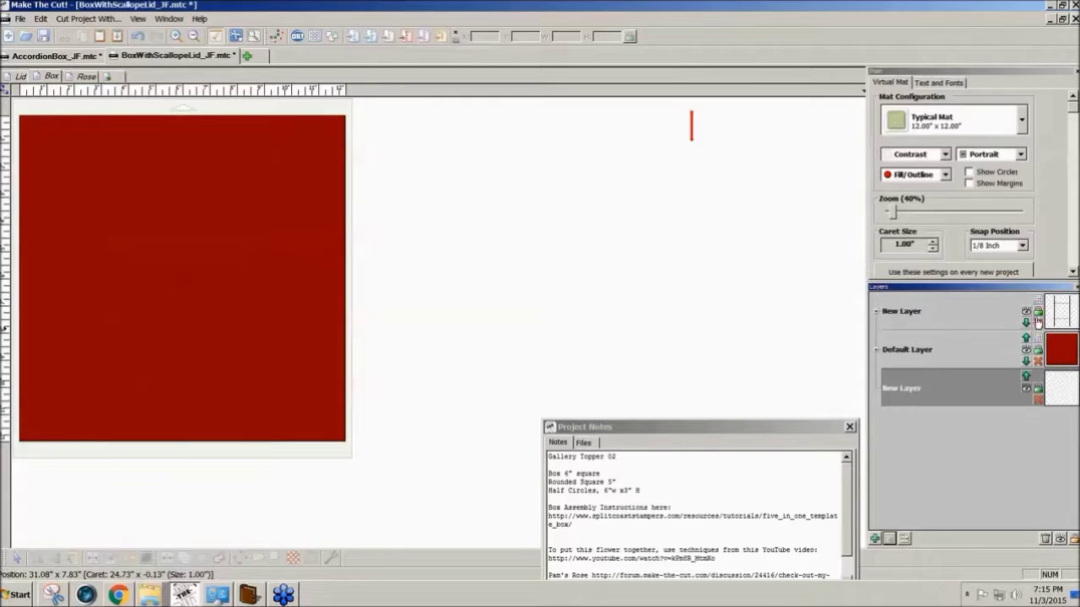
- Unlock the old box's dashed-line layer and move the red square together with its dashed lines off the mat to the right
drag(459, 489, 10, 101)
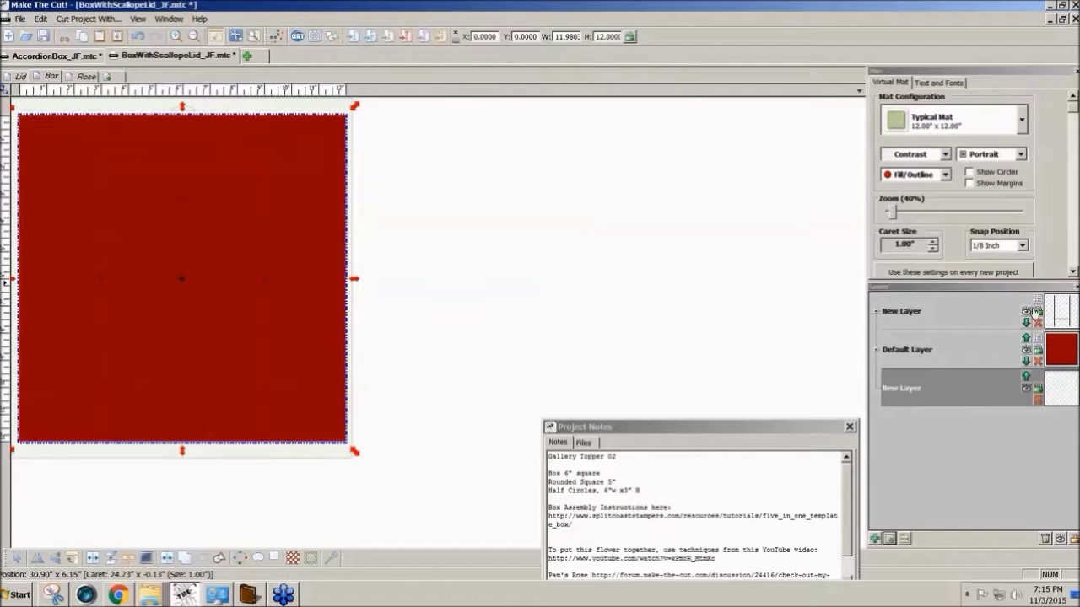
drag(436, 470, 7, 95)
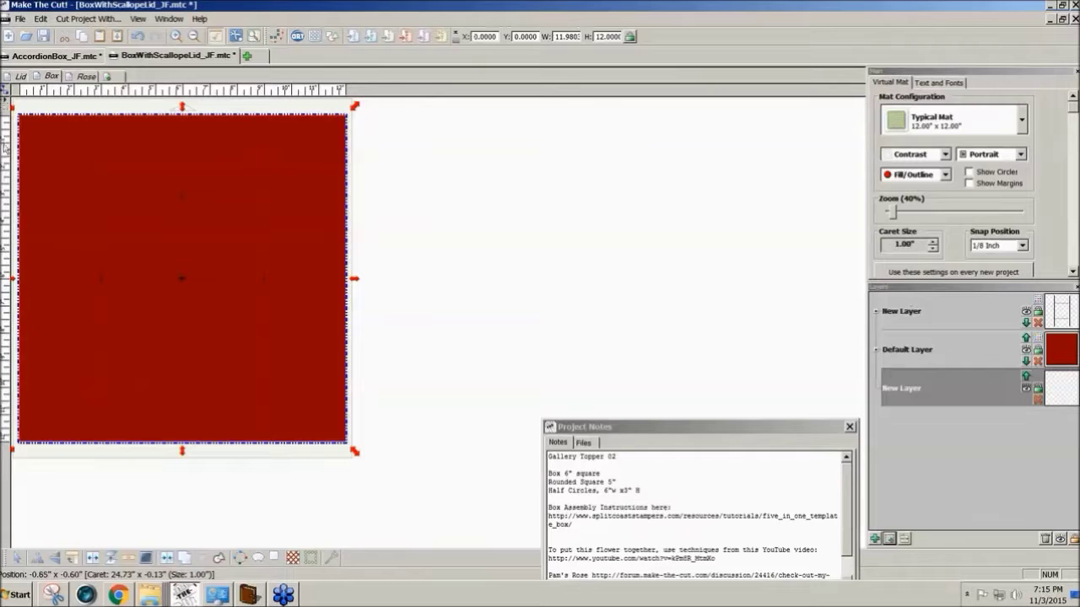
drag(143, 286, 503, 292)
click(345, 241)
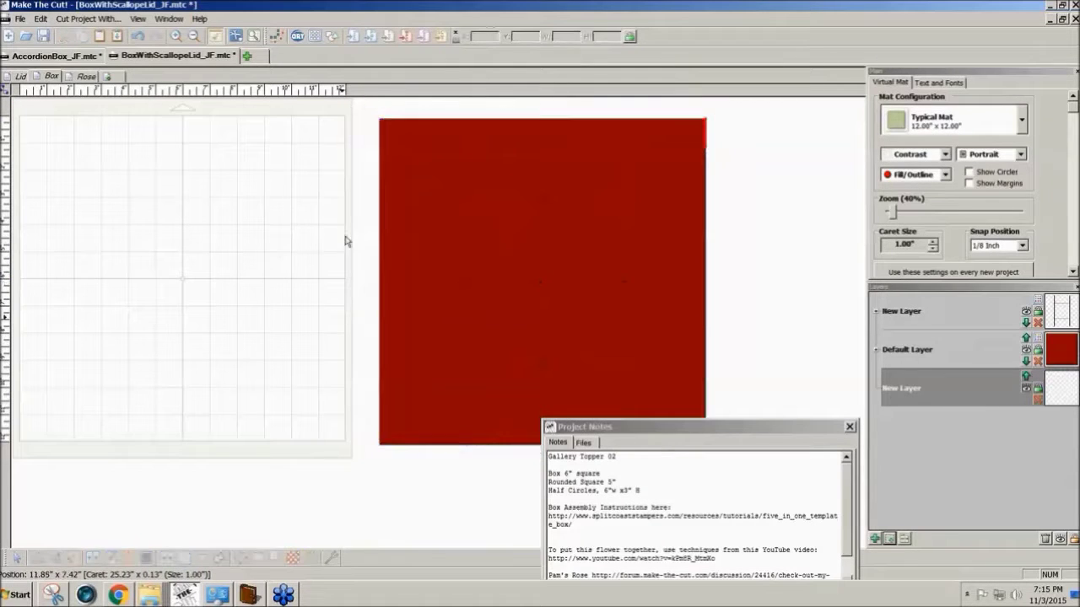
- Search the basic shapes for "sq", add a polygon square and place it near the mat's upper-left corner
click(330, 38)
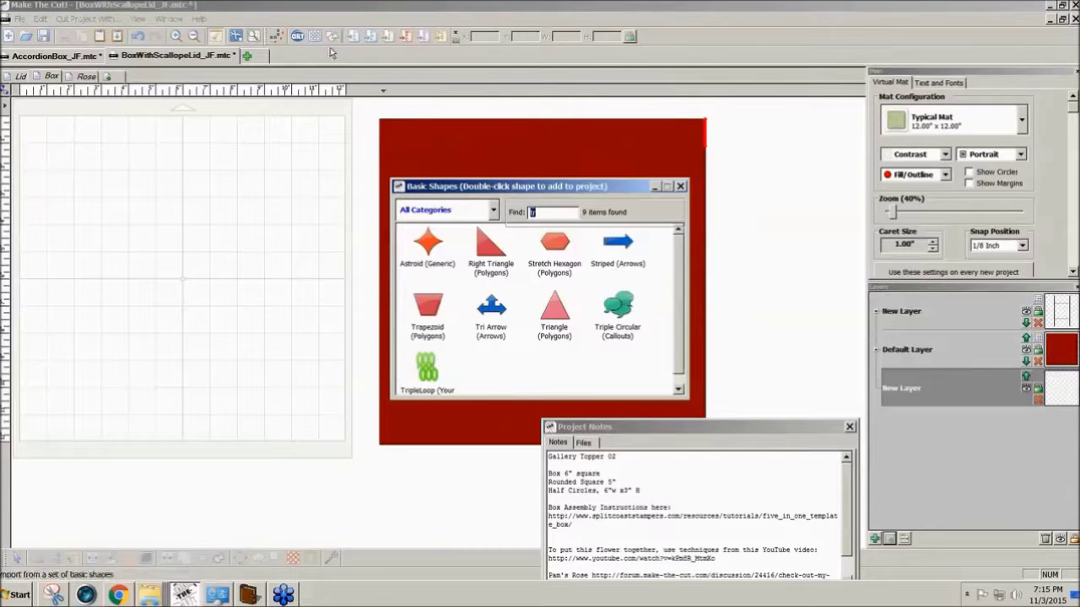
text(so)
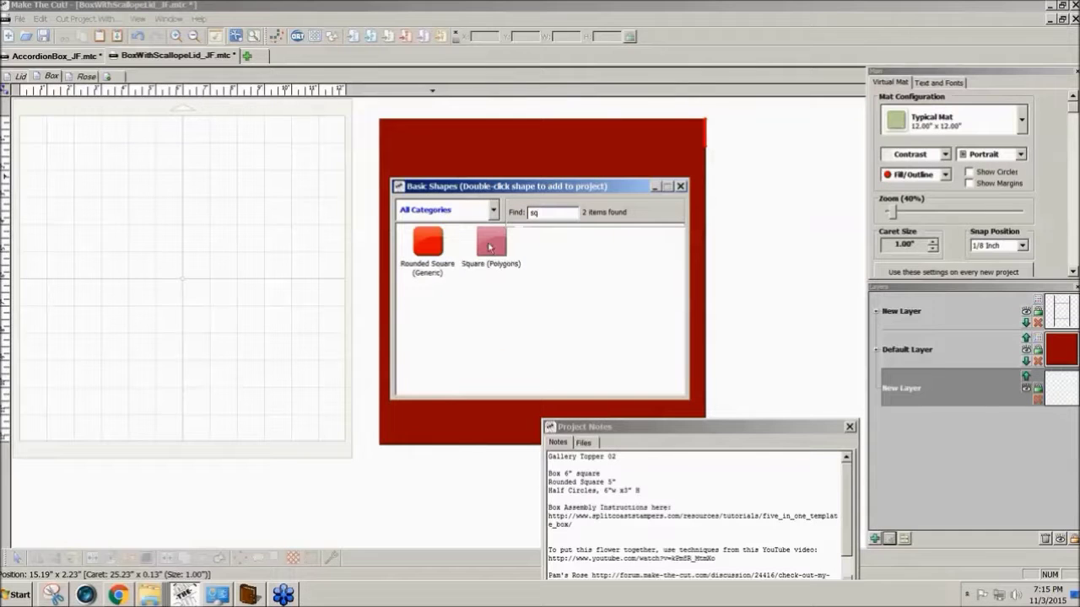
double_click(490, 247)
click(680, 186)
drag(713, 133, 54, 143)
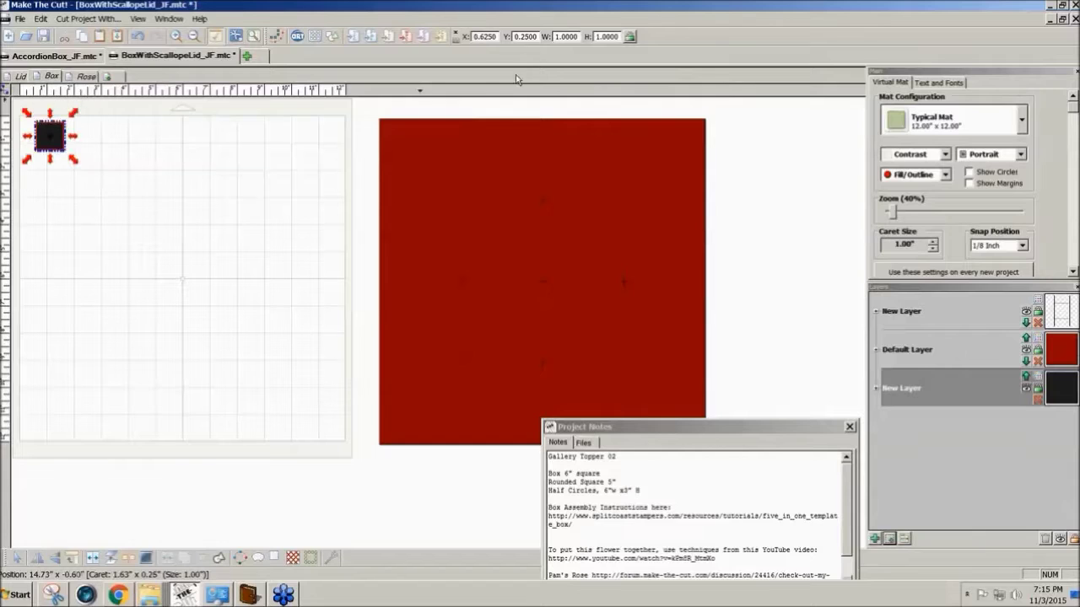
- Position the new square at X 0, Y 0, size it 12 by 12 inches and colour it light peach
drag(497, 37, 457, 39)
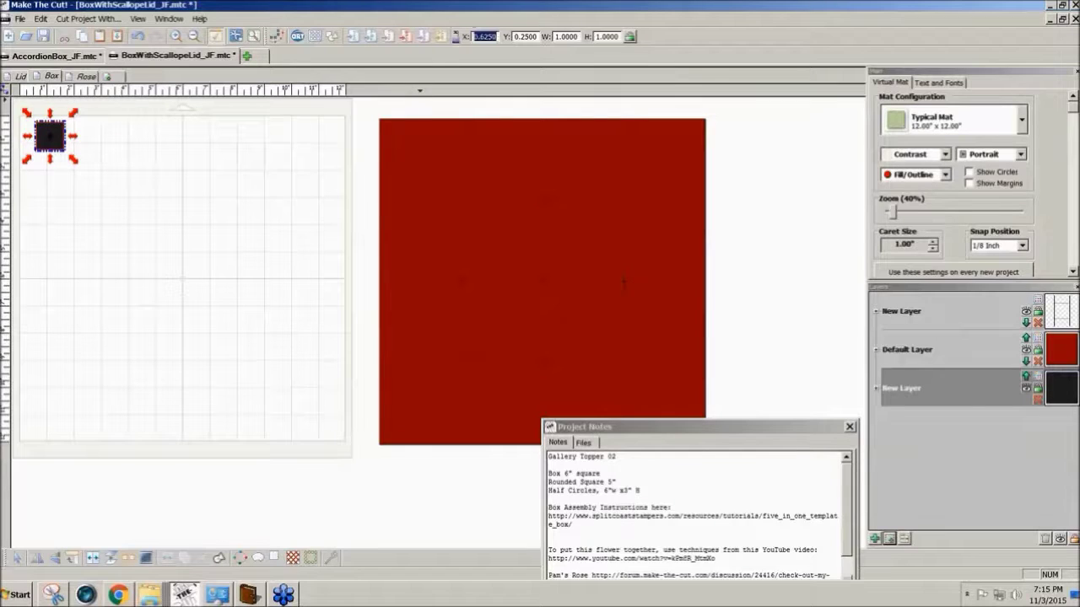
text(0)
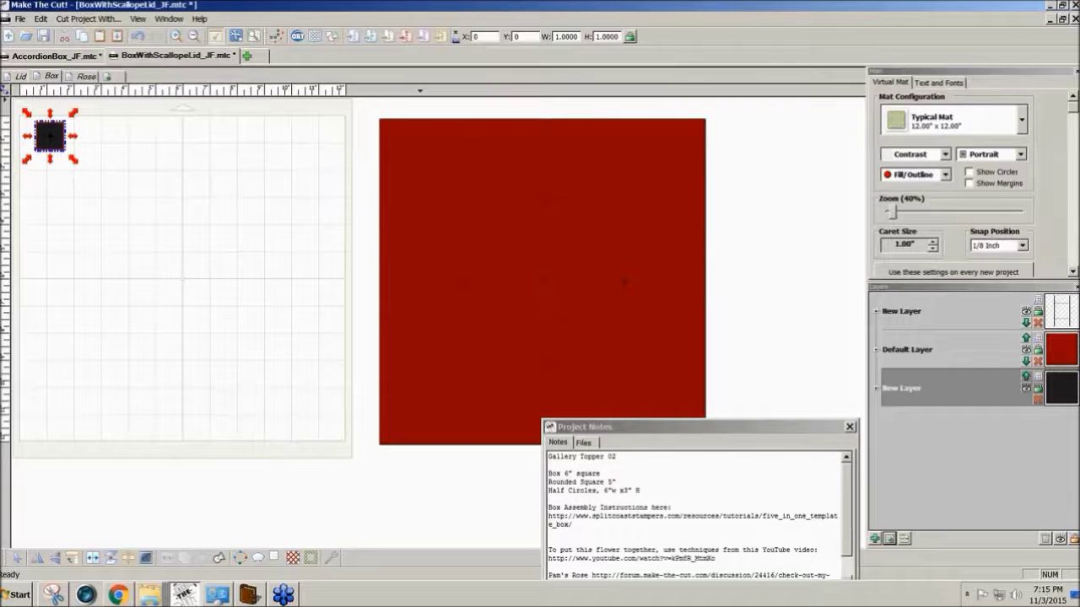
key(Tab)
text(12)
key(Tab)
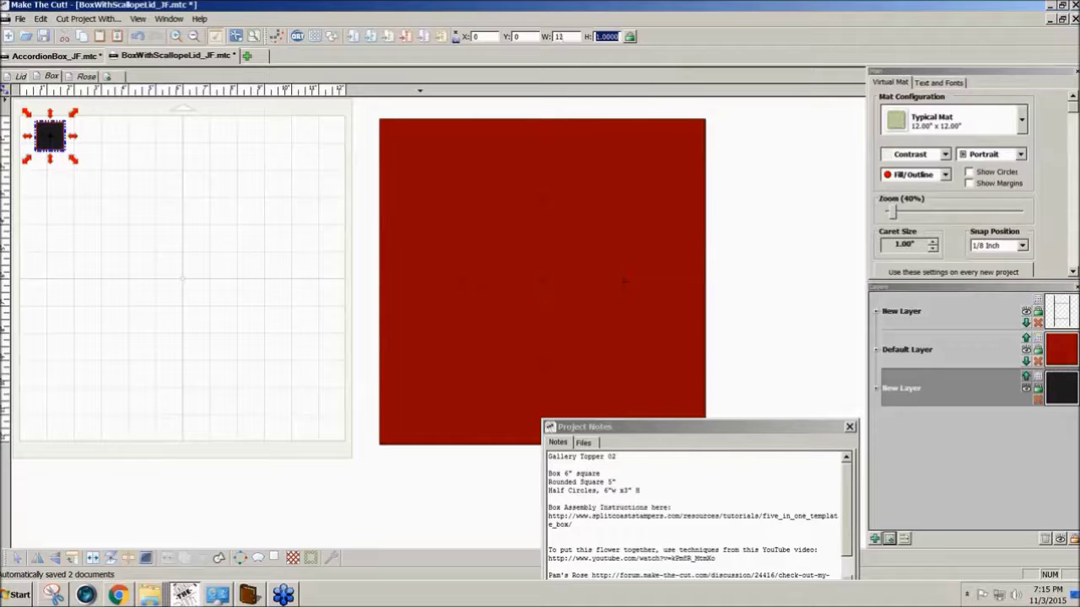
text(12)
key(Return)
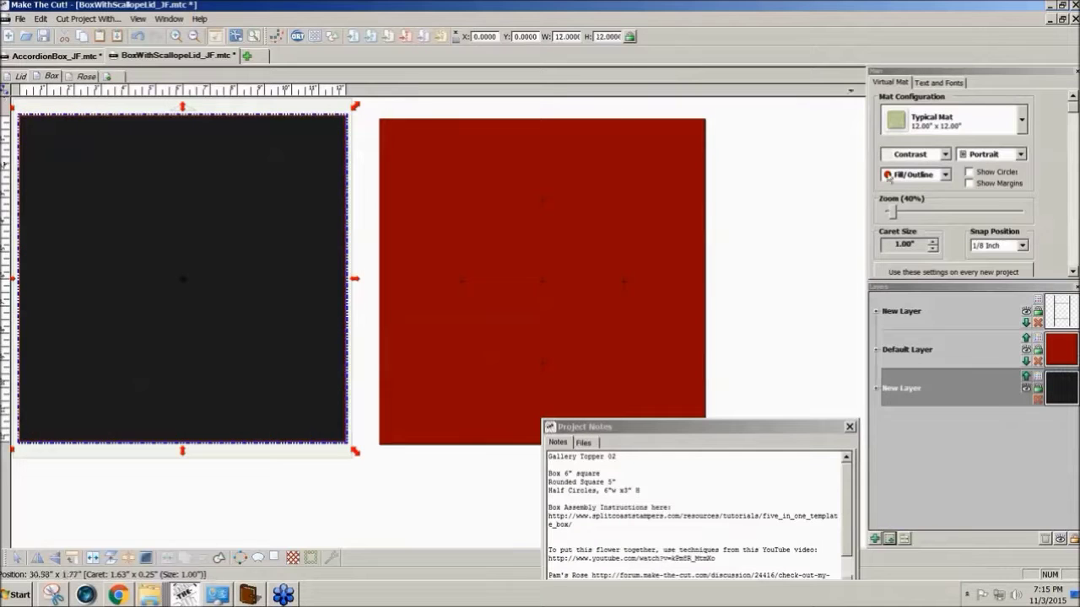
click(1034, 381)
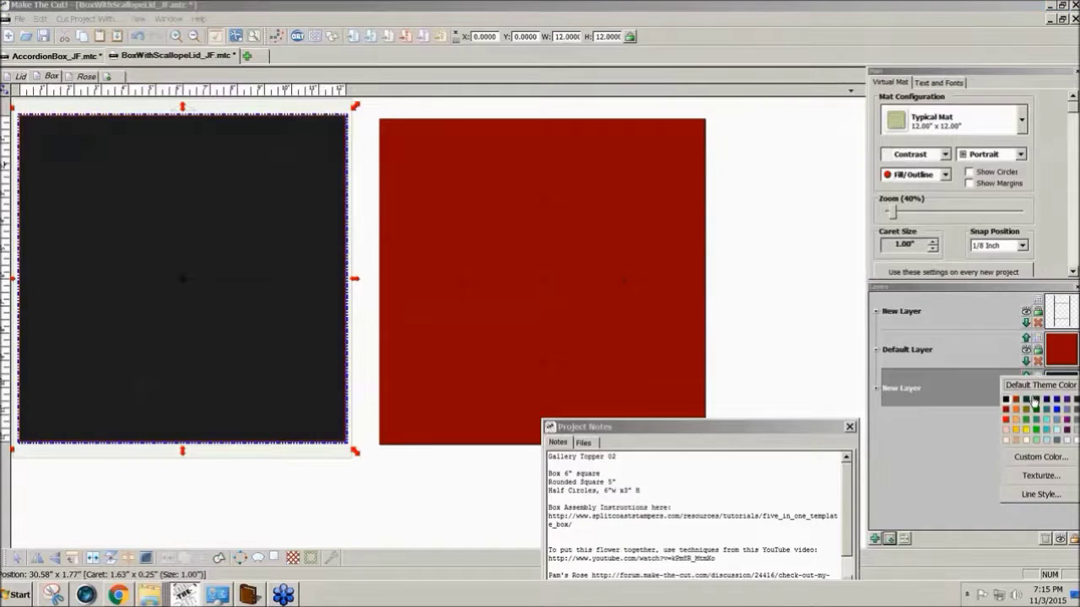
click(1025, 434)
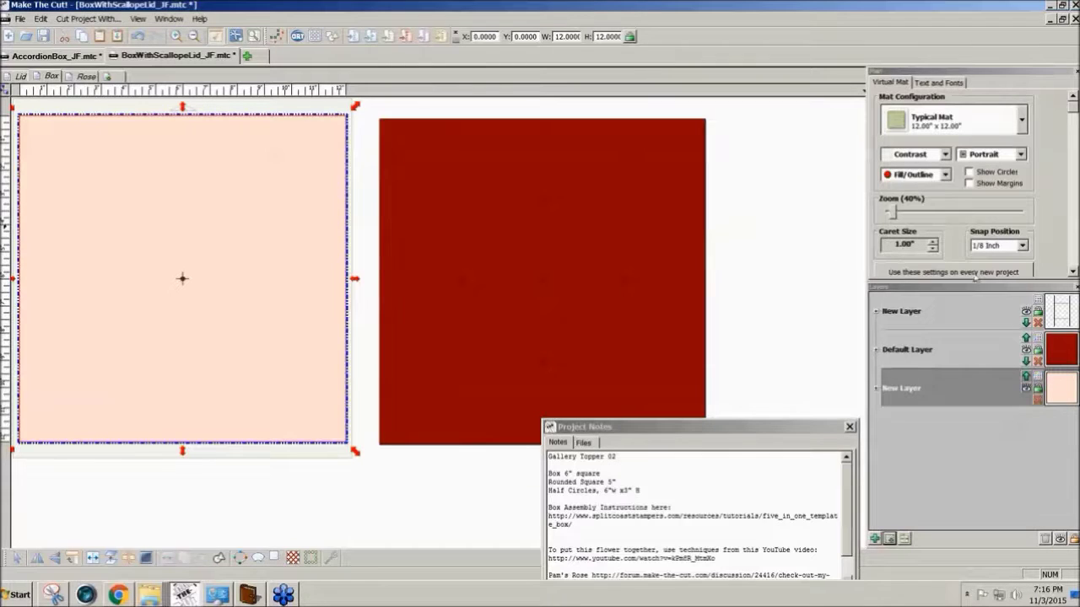
- With 1-inch snapping, draw full-height lines at 3 and 9 inches across the peach square, plus horizontal lines between them at 3 and 9 inches
click(1023, 247)
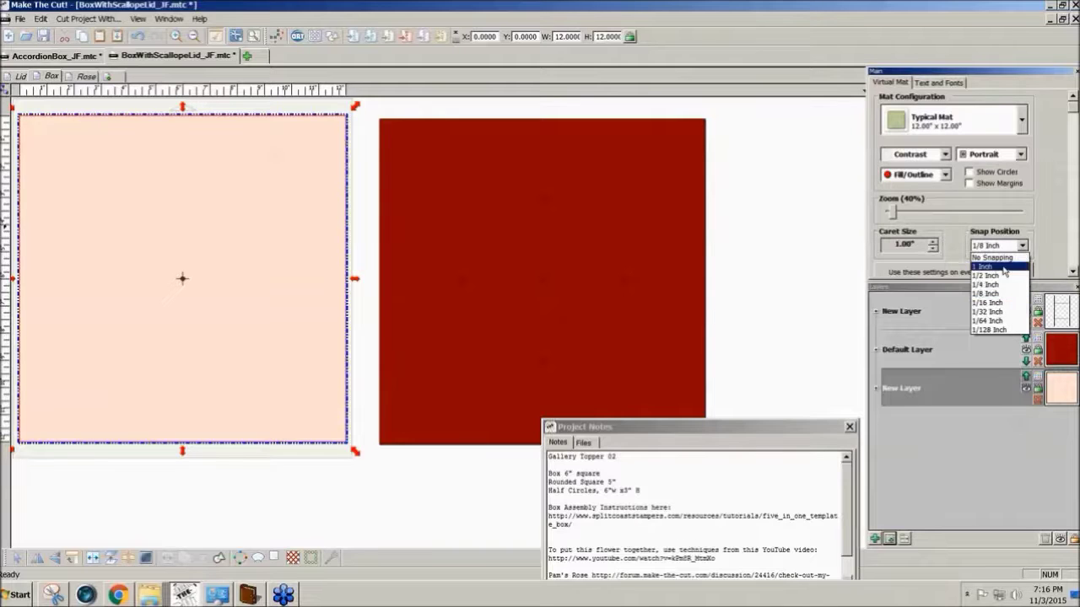
click(1004, 270)
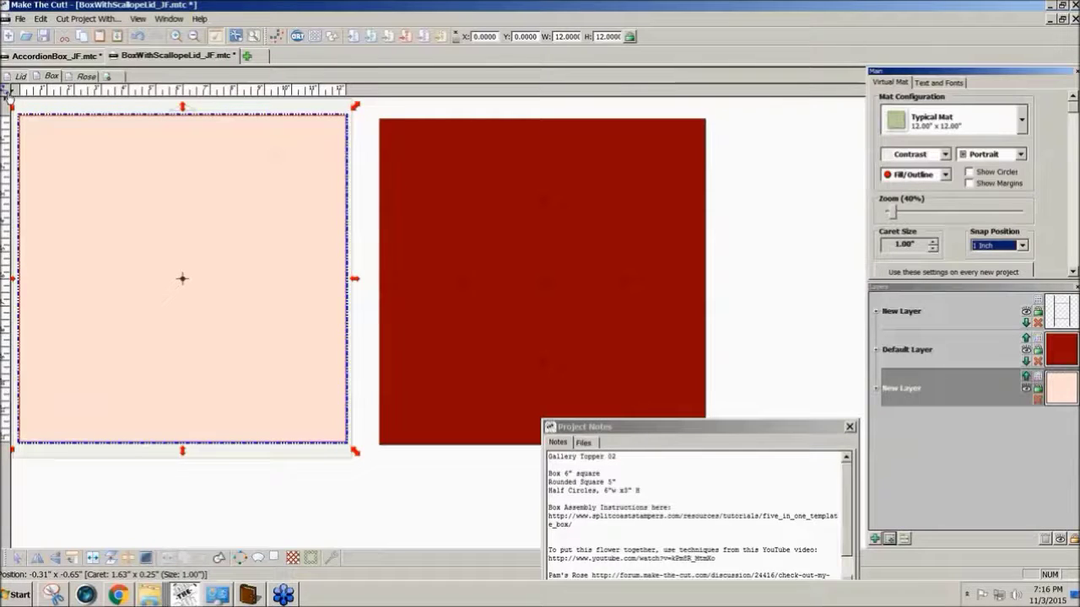
click(10, 99)
click(10, 145)
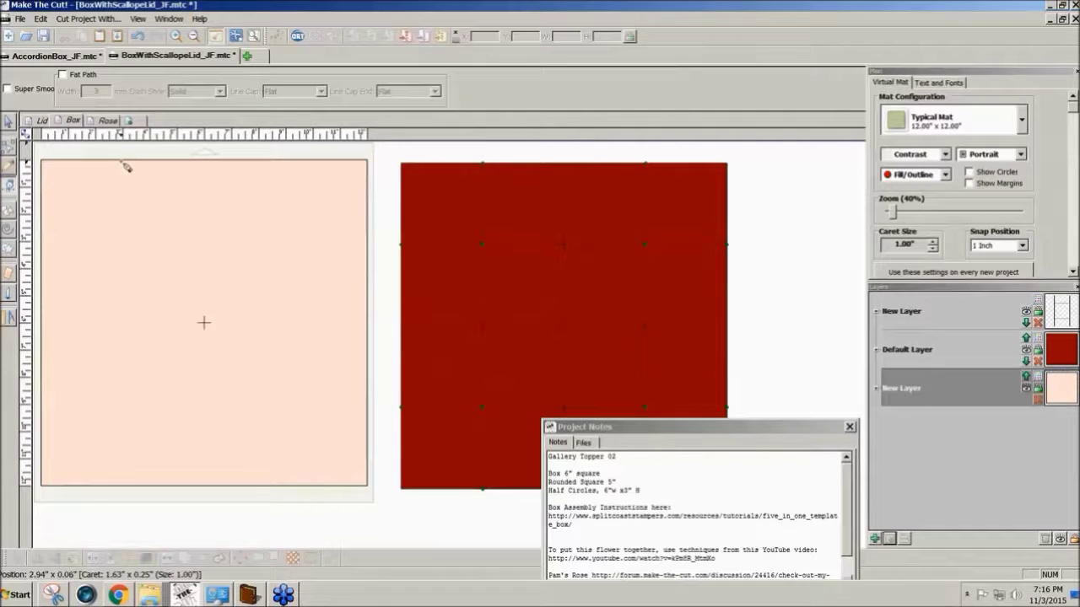
drag(122, 160, 116, 495)
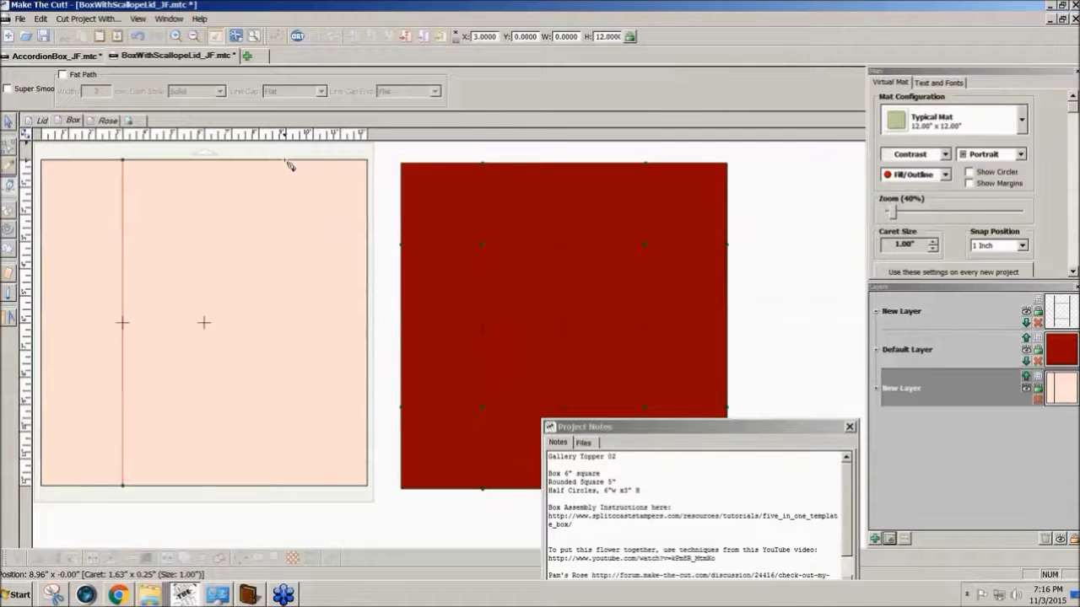
drag(286, 163, 287, 488)
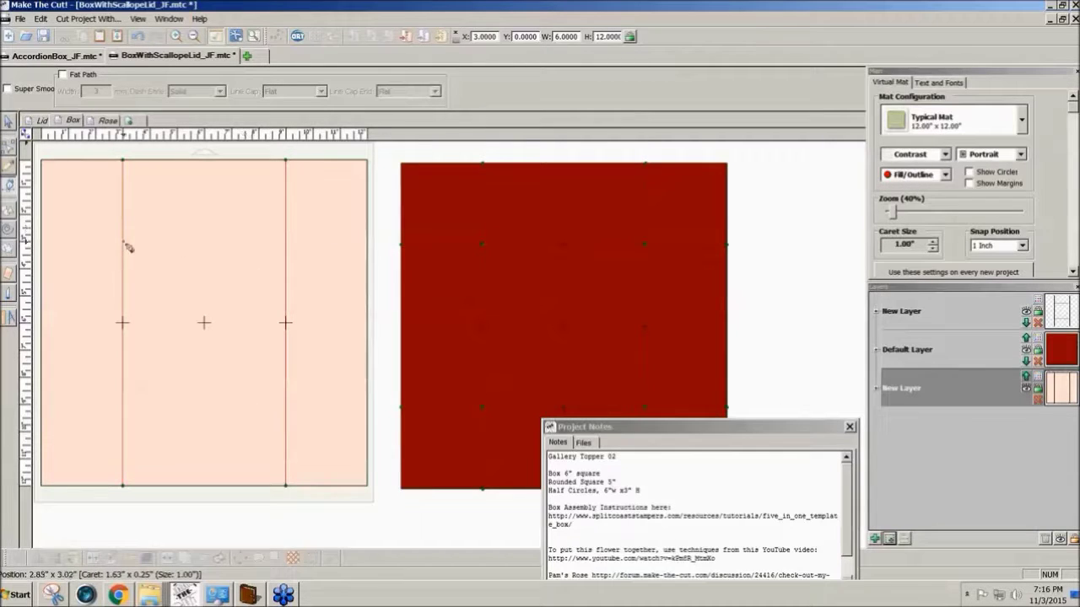
drag(124, 242, 284, 246)
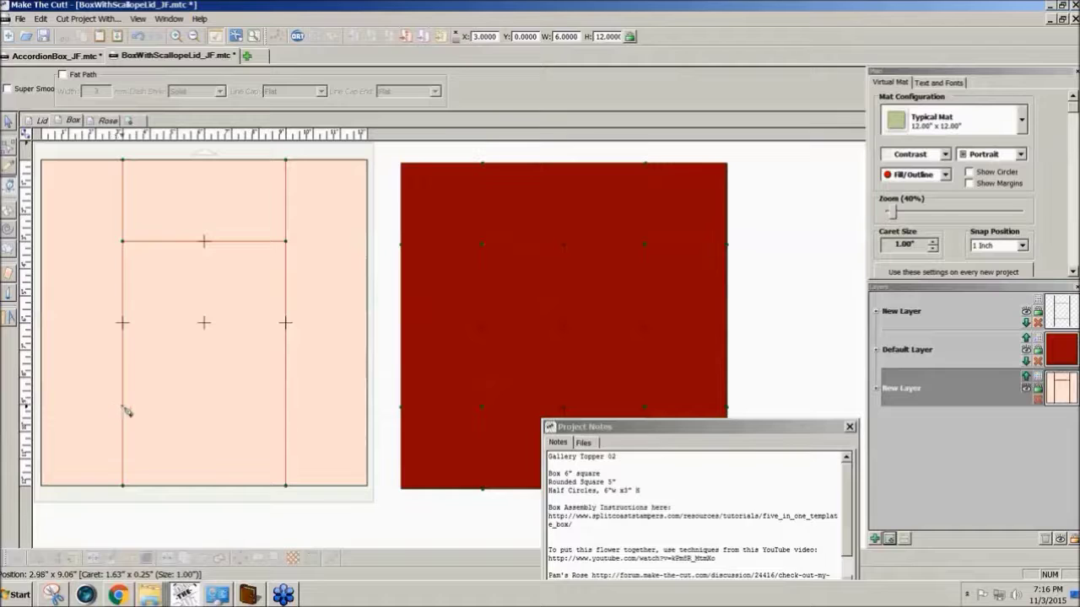
drag(124, 409, 290, 409)
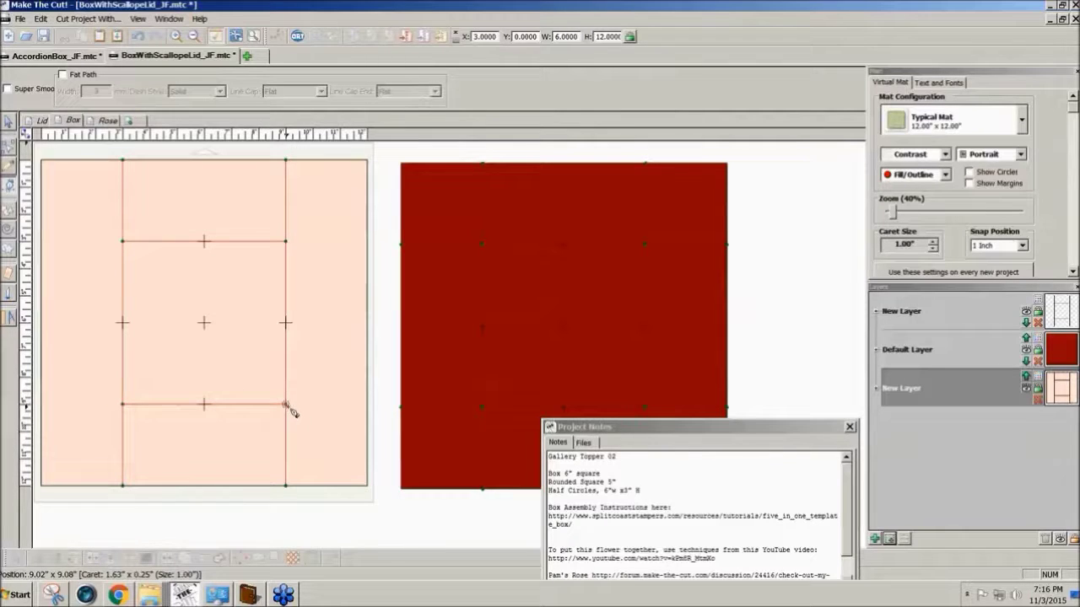
- Add an empty layer and move the four drawn lines onto another new layer, locking it and the old dashed-line layer
click(875, 540)
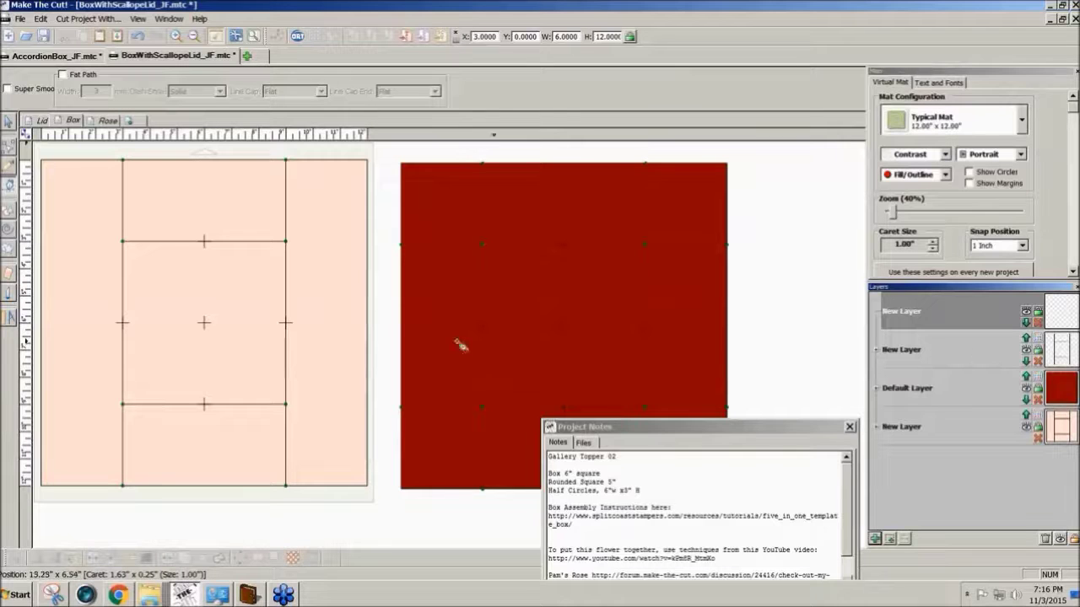
click(1038, 351)
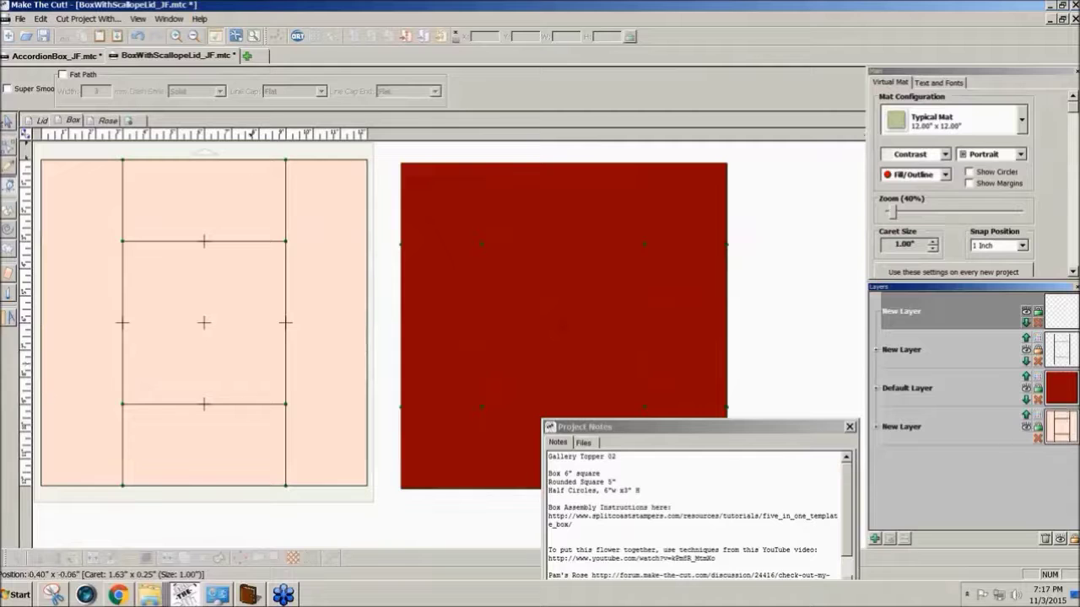
click(8, 121)
click(345, 342)
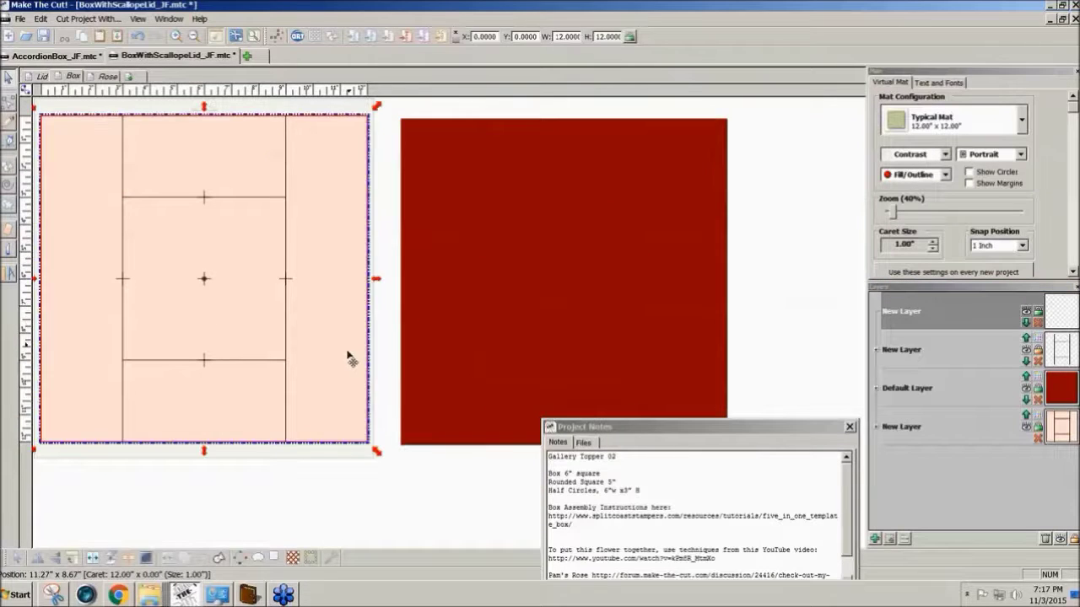
drag(325, 501, 88, 90)
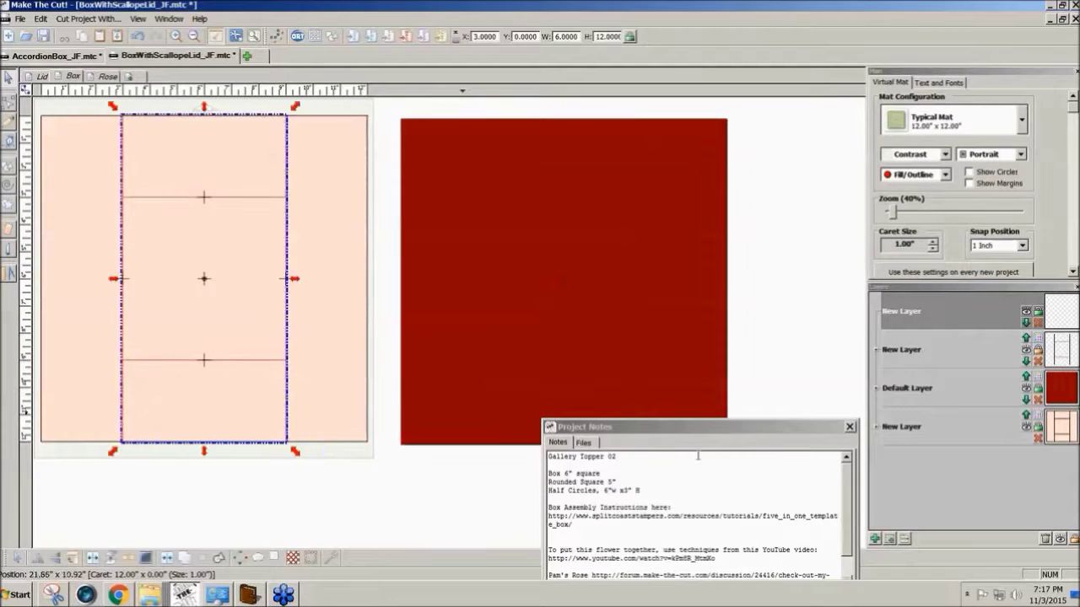
click(889, 539)
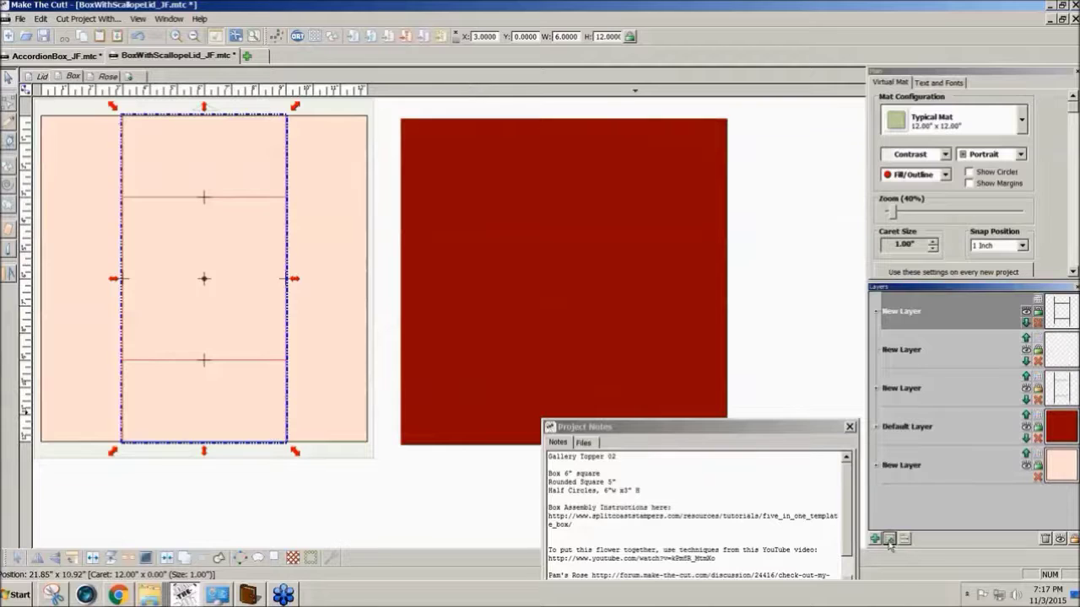
click(1038, 314)
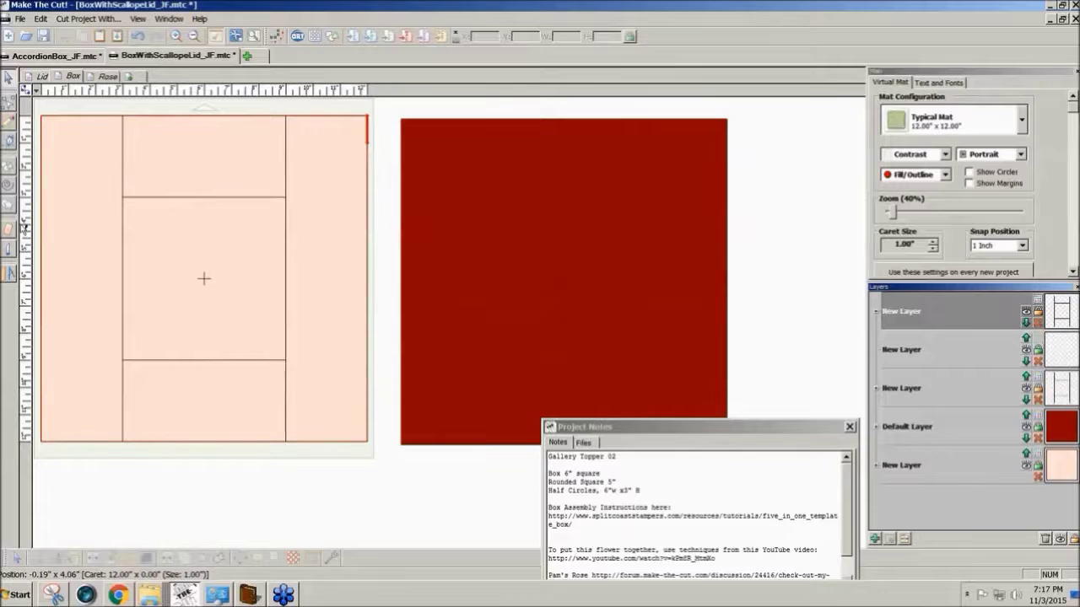
- Draw four 3-inch horizontal lines extending both inner horizontals to the left and right edges of the peach square
click(9, 141)
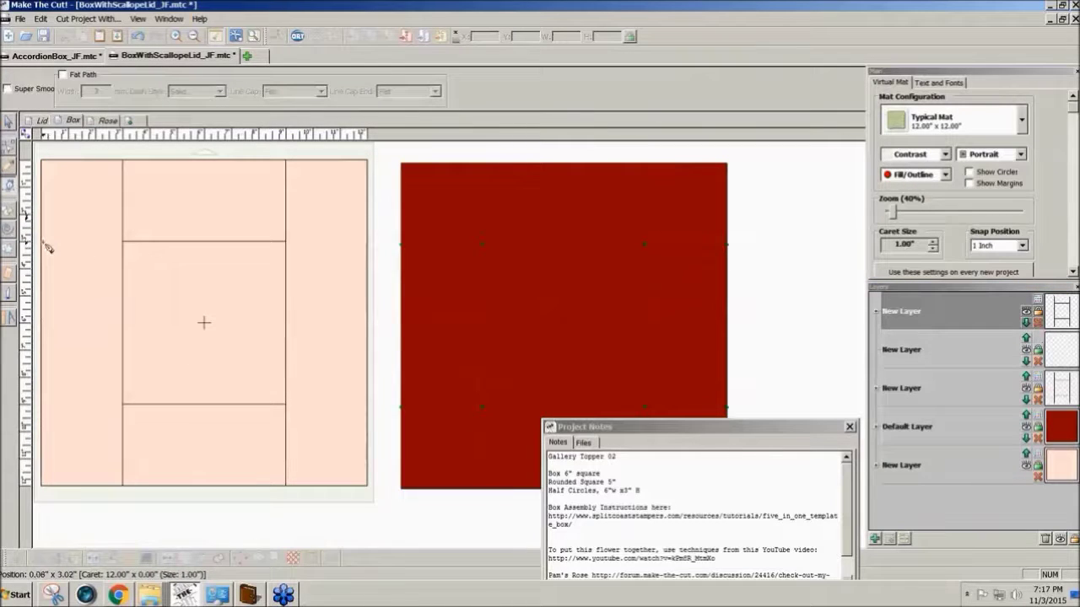
drag(43, 243, 123, 242)
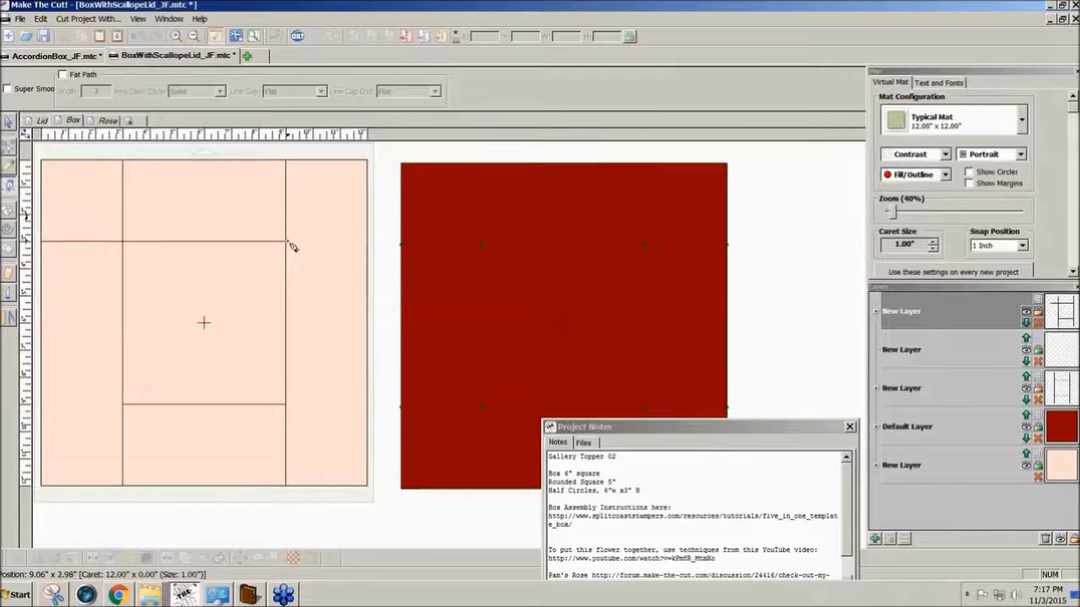
drag(288, 242, 364, 242)
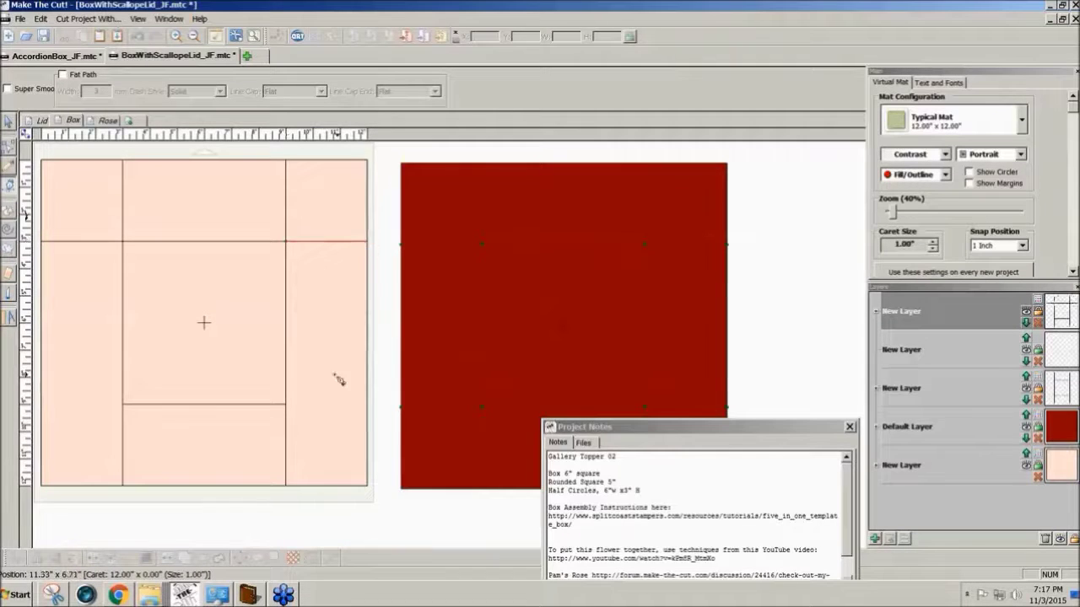
drag(287, 405, 368, 406)
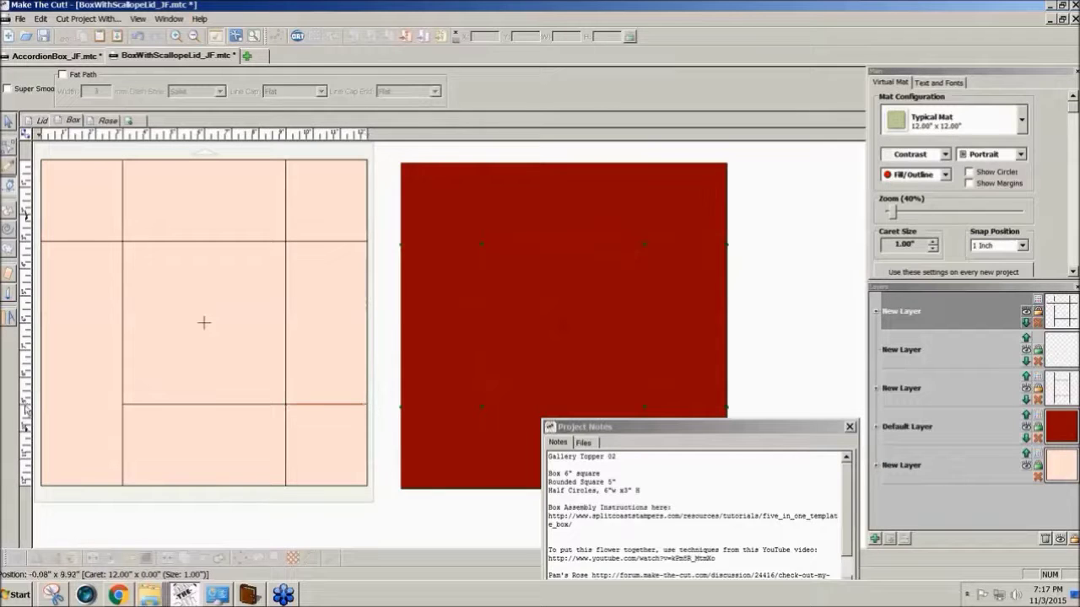
drag(42, 406, 123, 405)
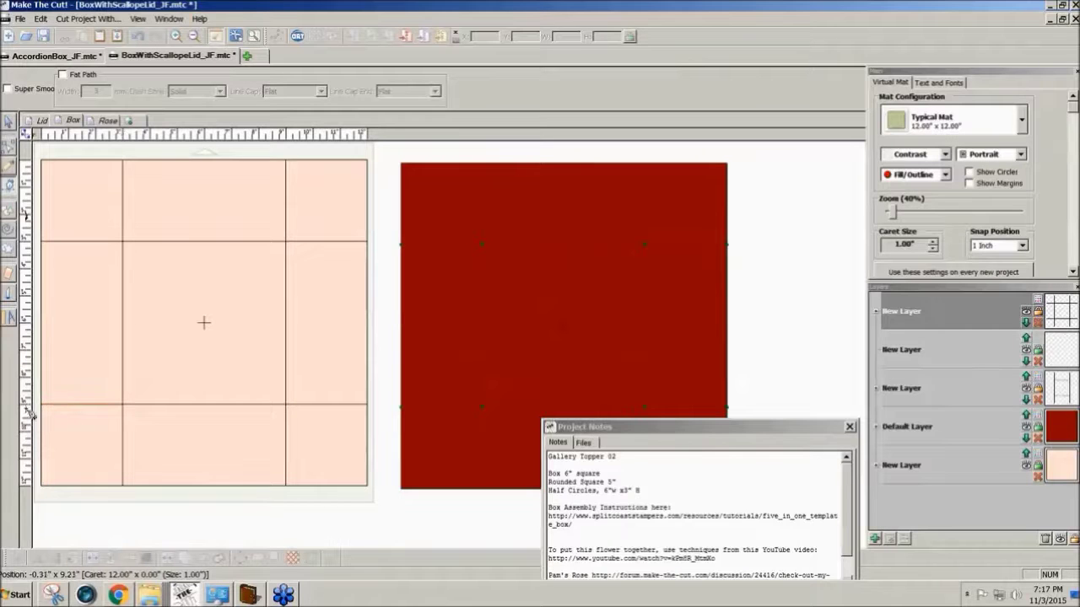
- Create a dashed line style with 0.06-inch dashes and 0.21-inch spaces for the top layer of drawn lines
click(1037, 302)
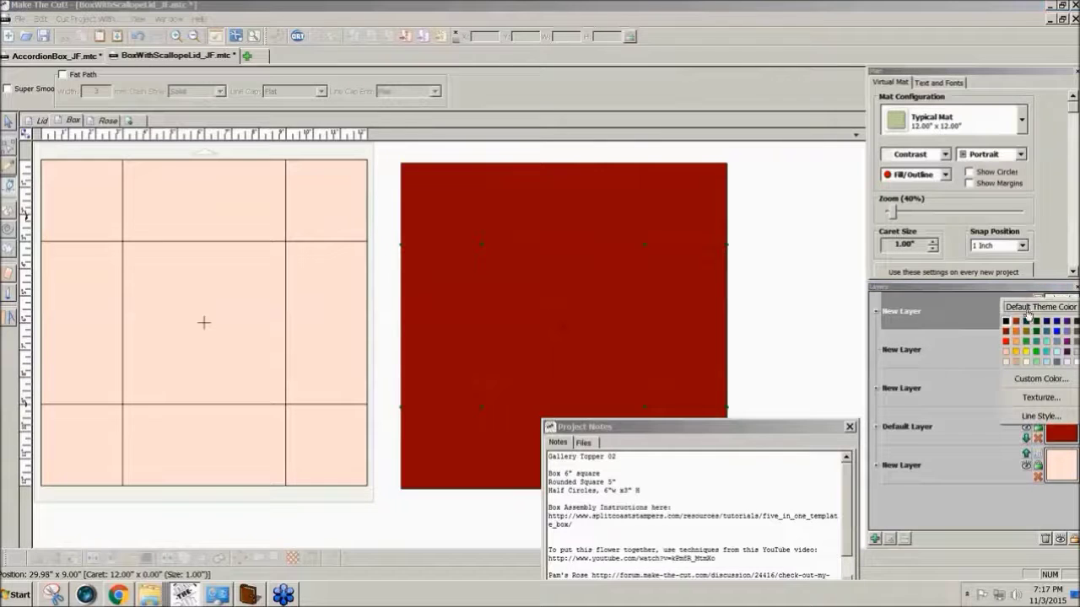
click(1040, 306)
click(1039, 304)
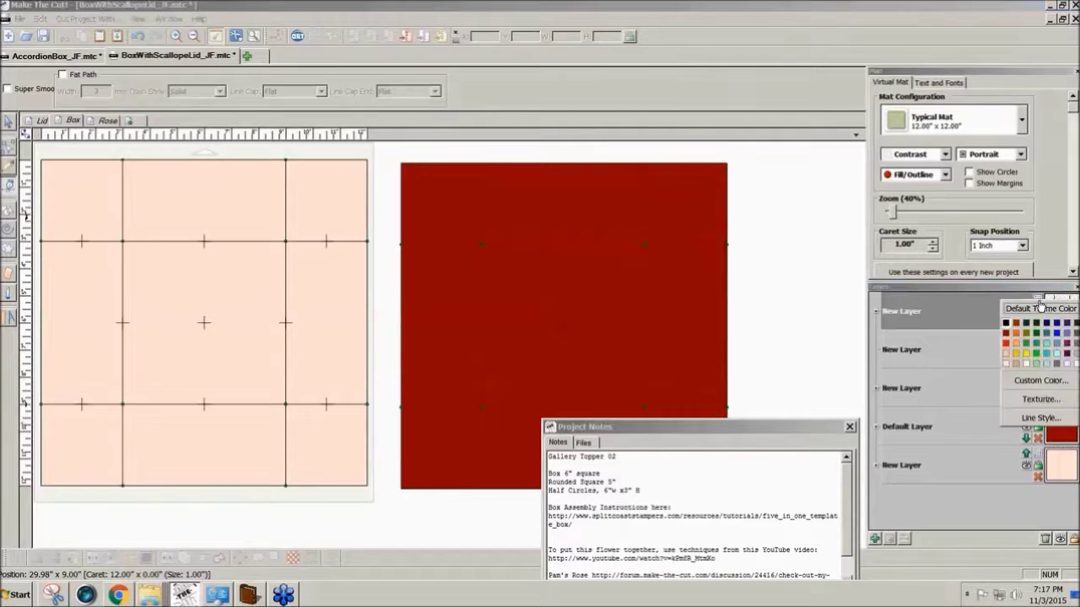
click(1044, 426)
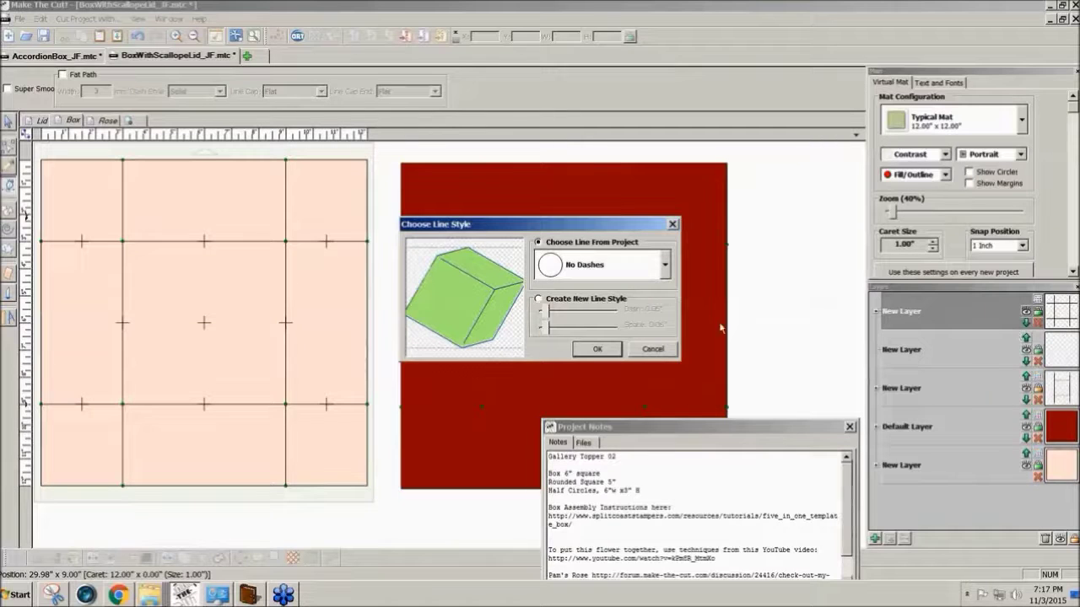
click(538, 301)
drag(546, 327, 562, 329)
click(596, 349)
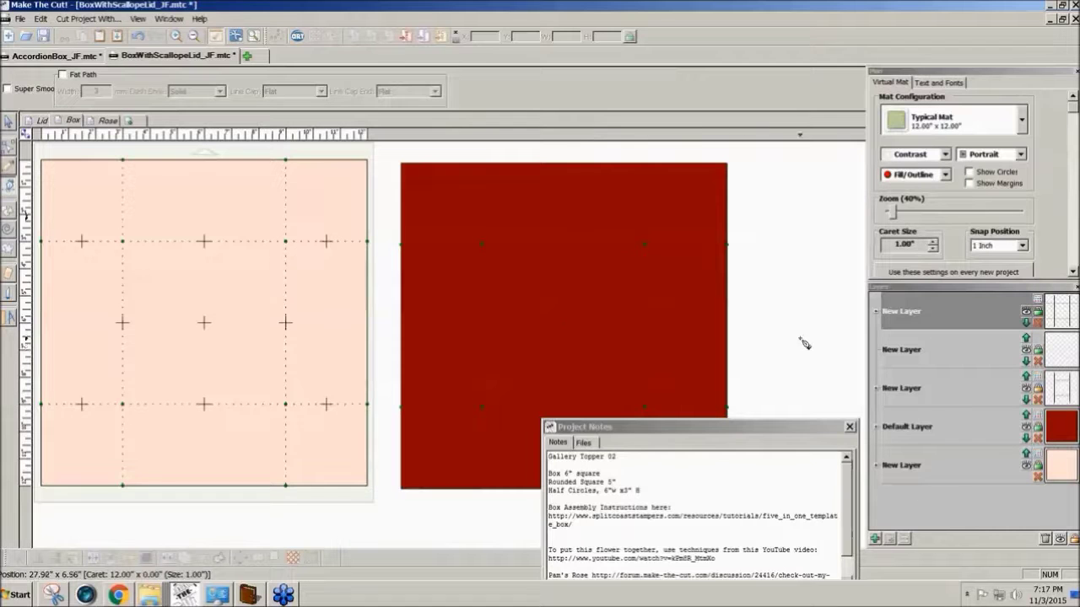
- Select the four outer 3-inch horizontal line segments and move them onto a new layer of their own
click(8, 125)
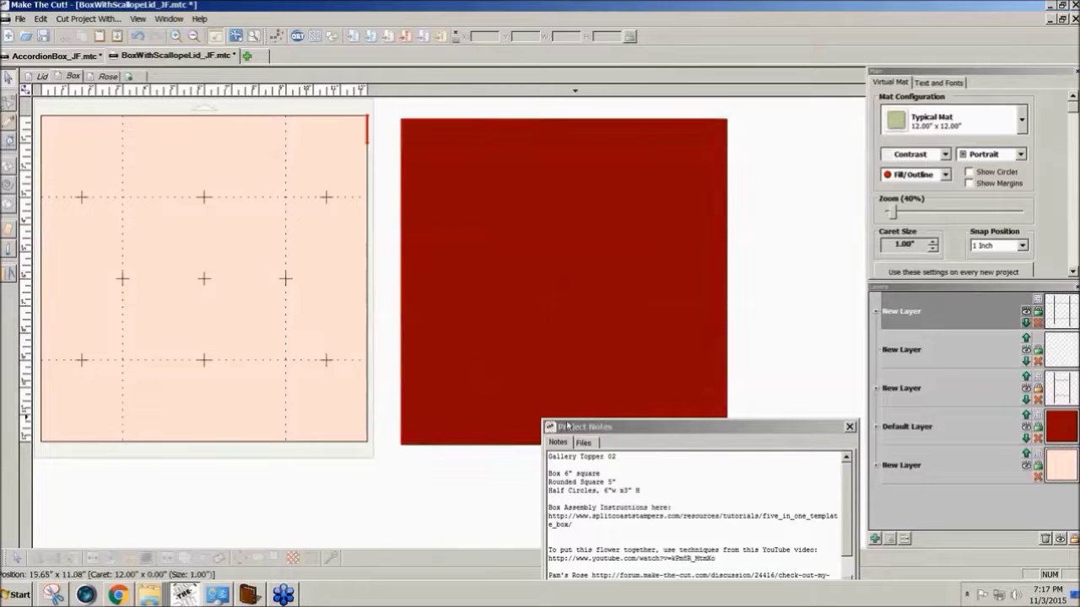
drag(382, 384, 25, 356)
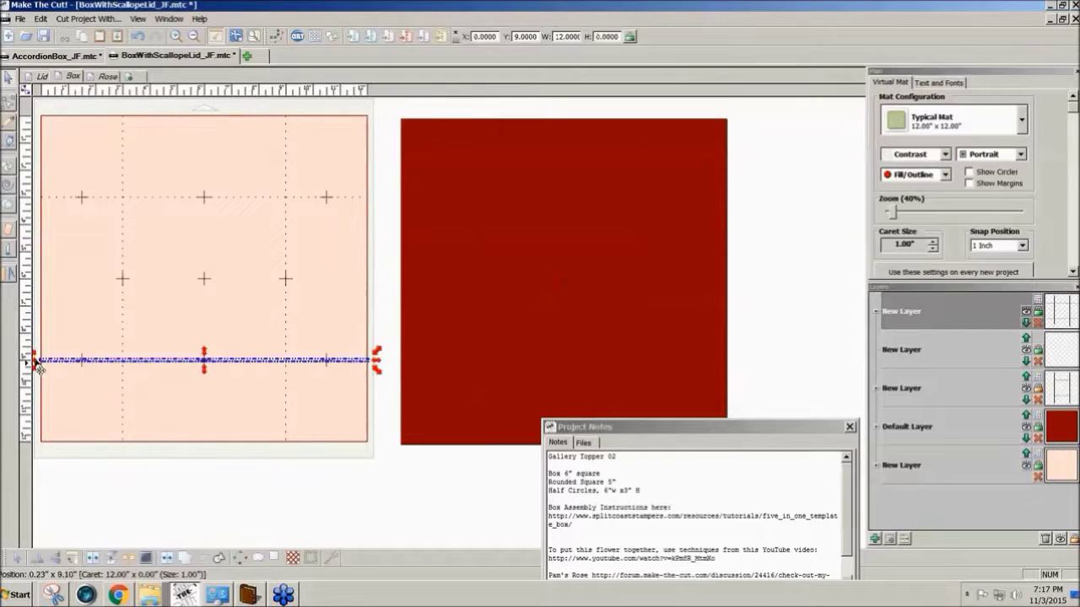
drag(425, 495, 289, 163)
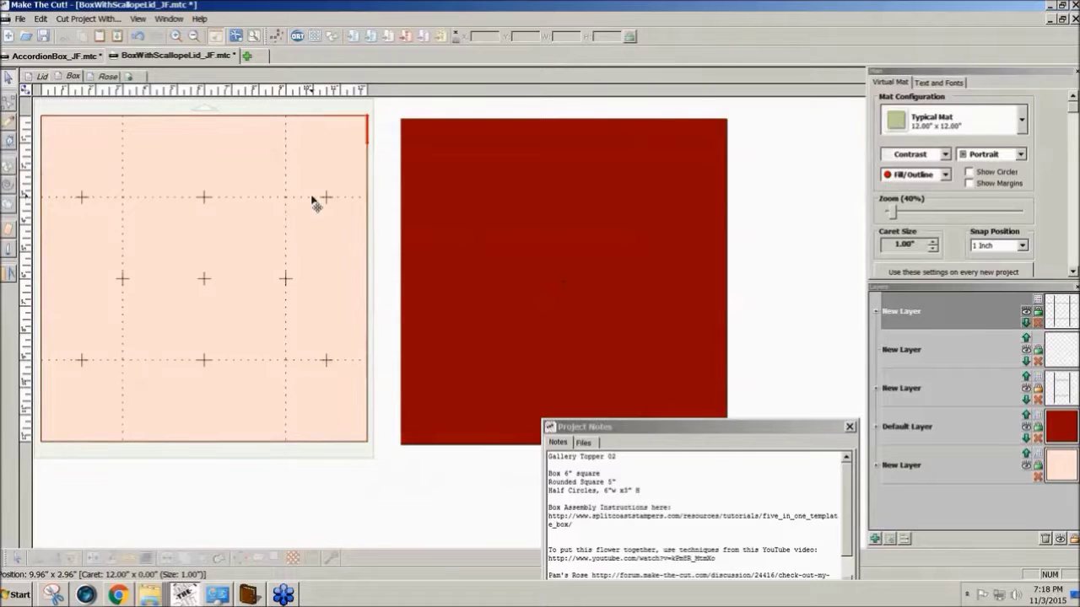
click(317, 199)
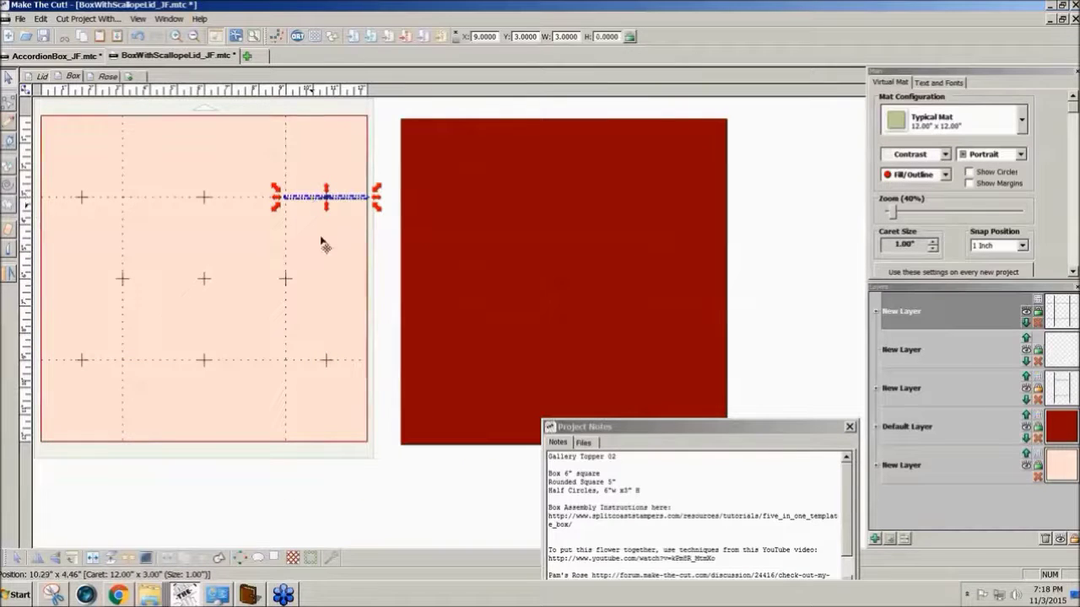
shift+click(329, 365)
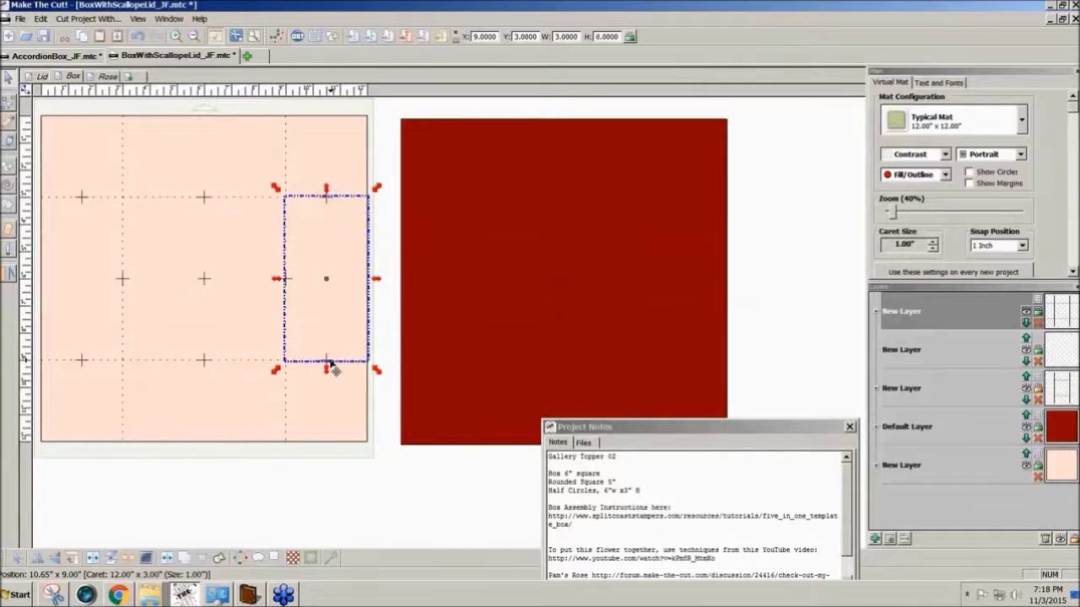
shift+click(88, 365)
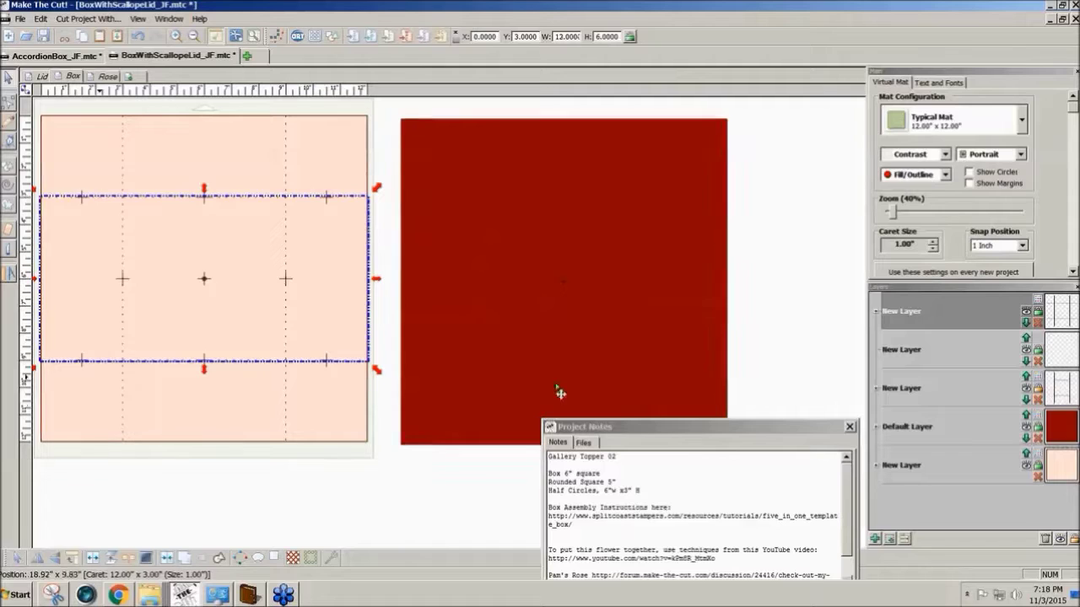
click(890, 540)
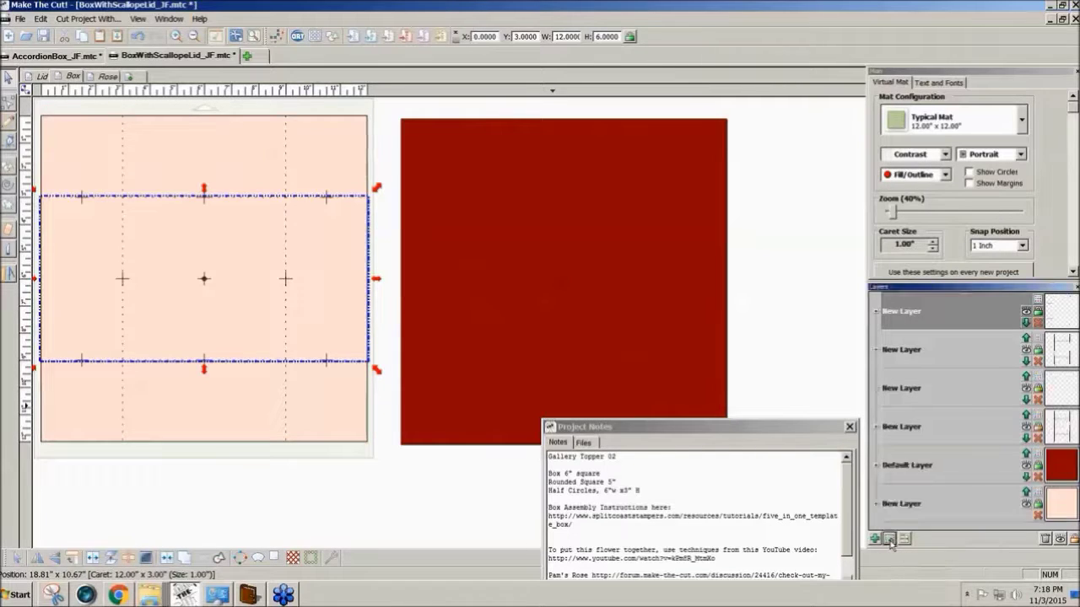
- Set the line style of the new layer with the four side segments to No Dashes
click(1046, 300)
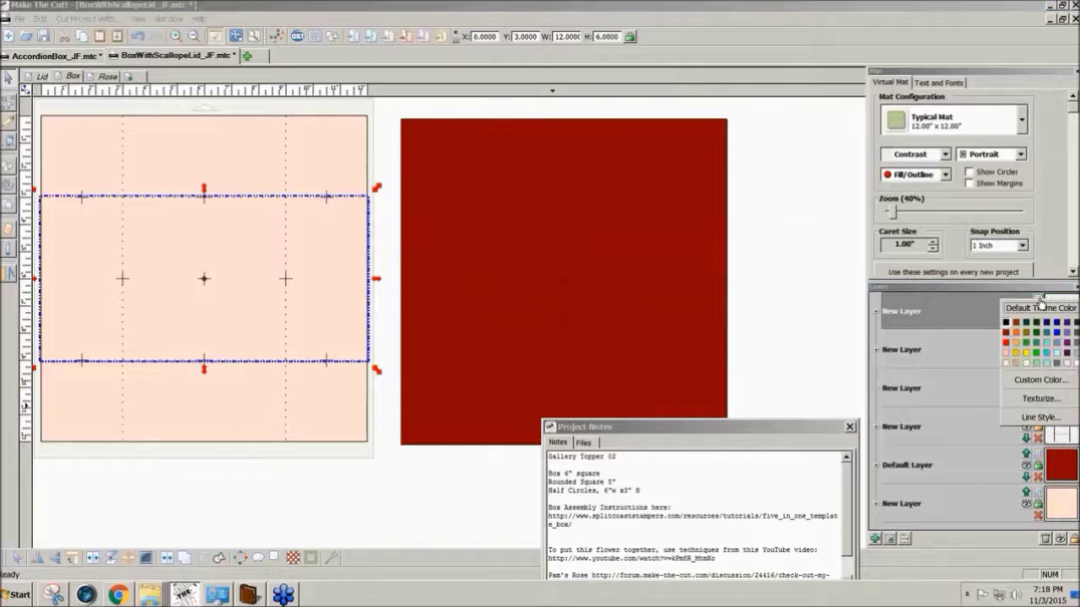
click(1034, 417)
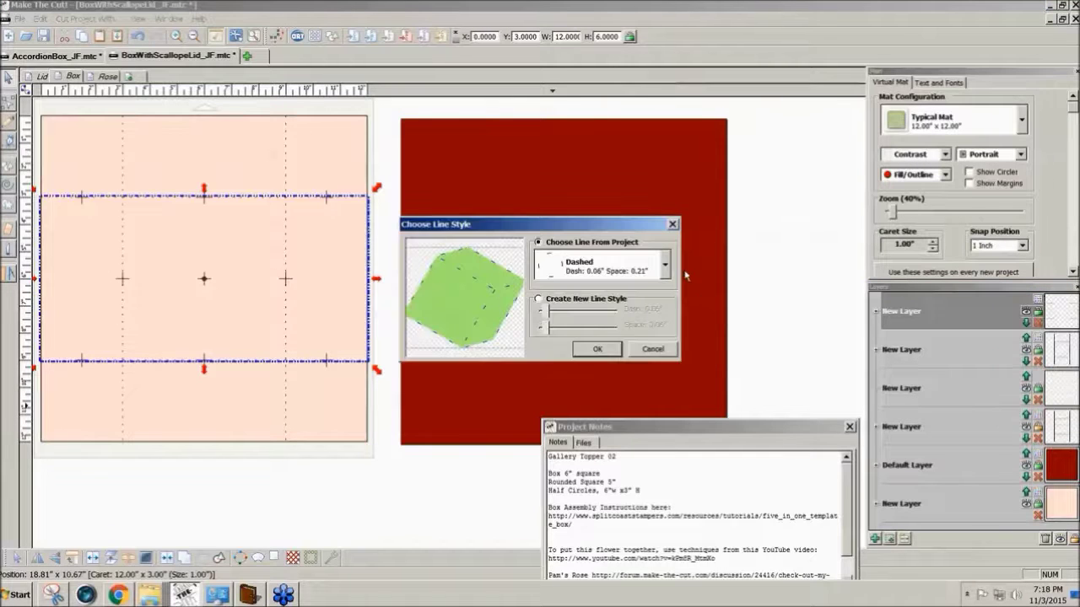
click(666, 266)
click(589, 296)
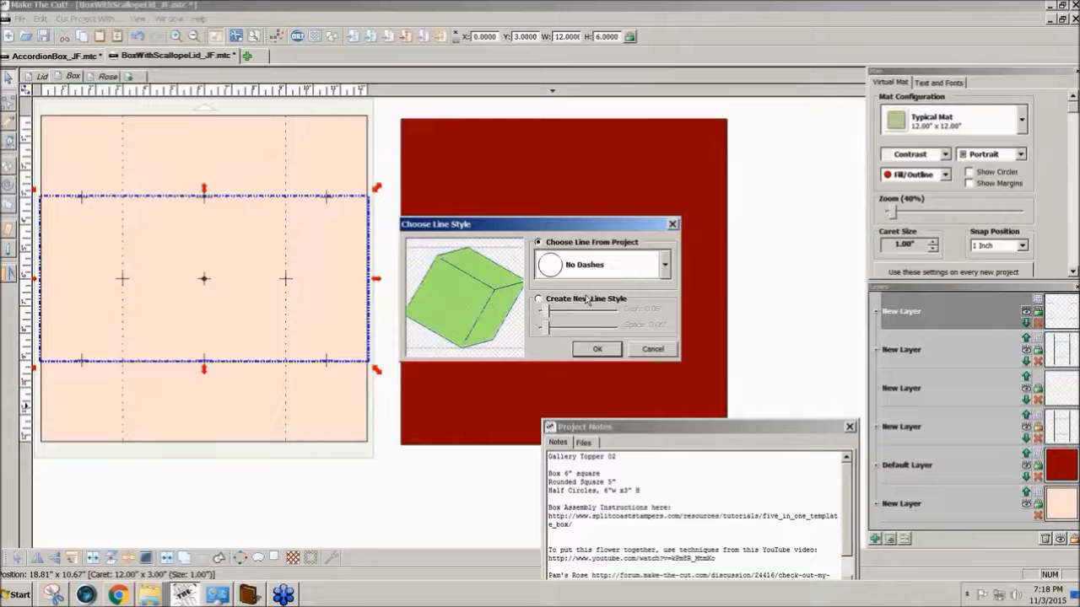
click(595, 349)
click(217, 317)
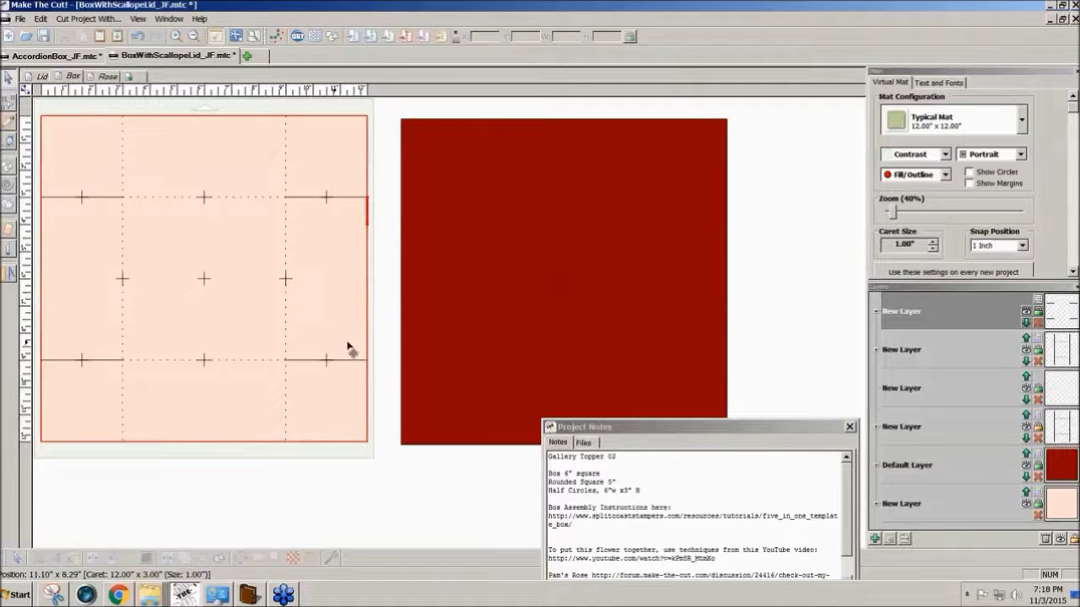
- On the Lid page, select all the existing lid artwork and move it off the mat into the empty area beside it
click(40, 77)
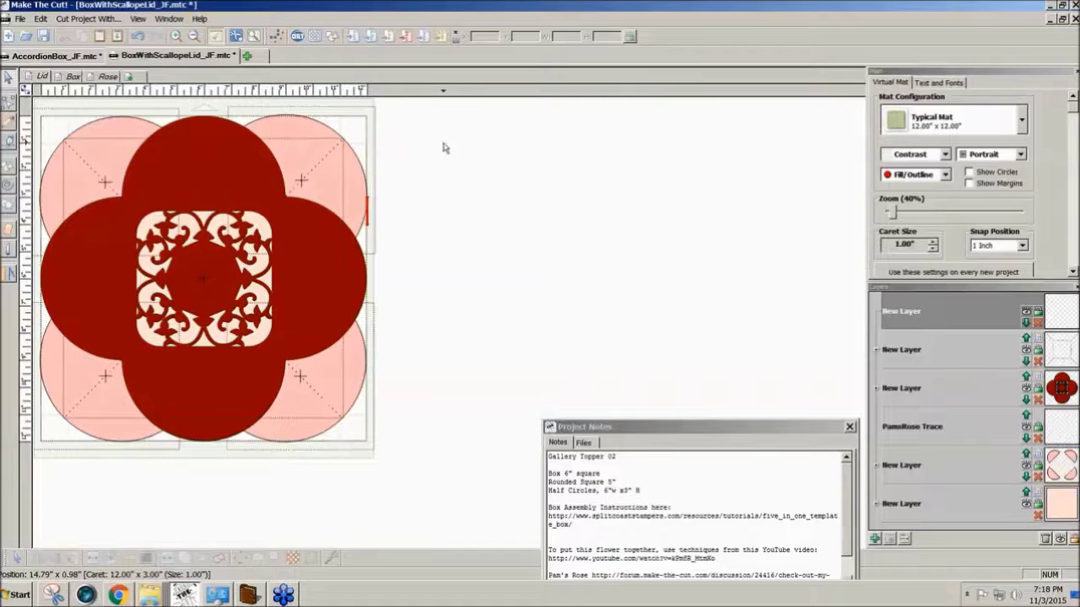
drag(431, 105, 32, 526)
drag(91, 432, 487, 439)
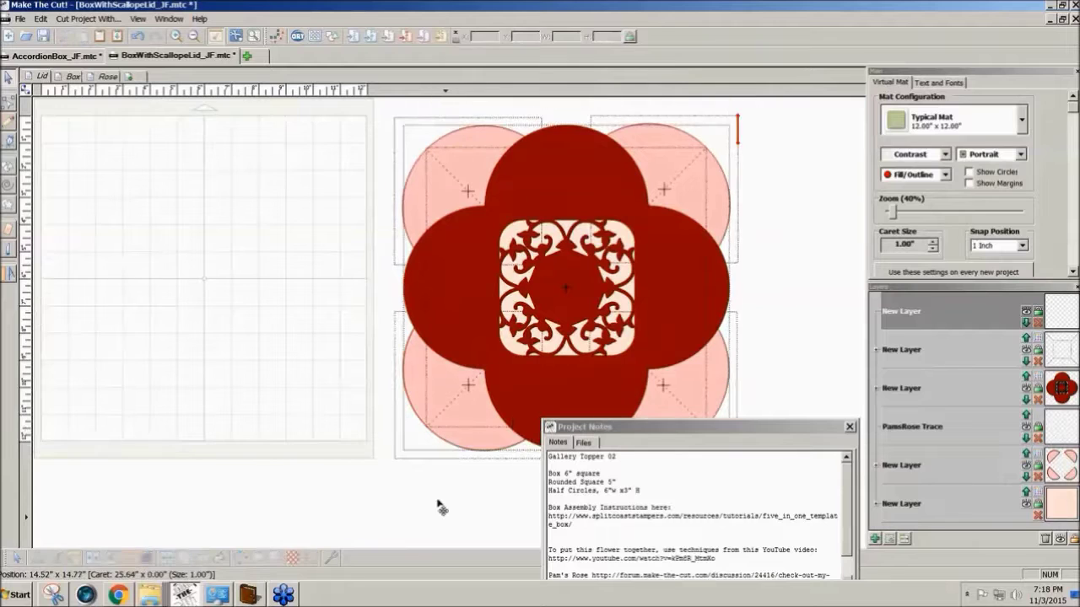
- Add a Half Circle and a Square from the basic shapes library to the Lid page
click(334, 40)
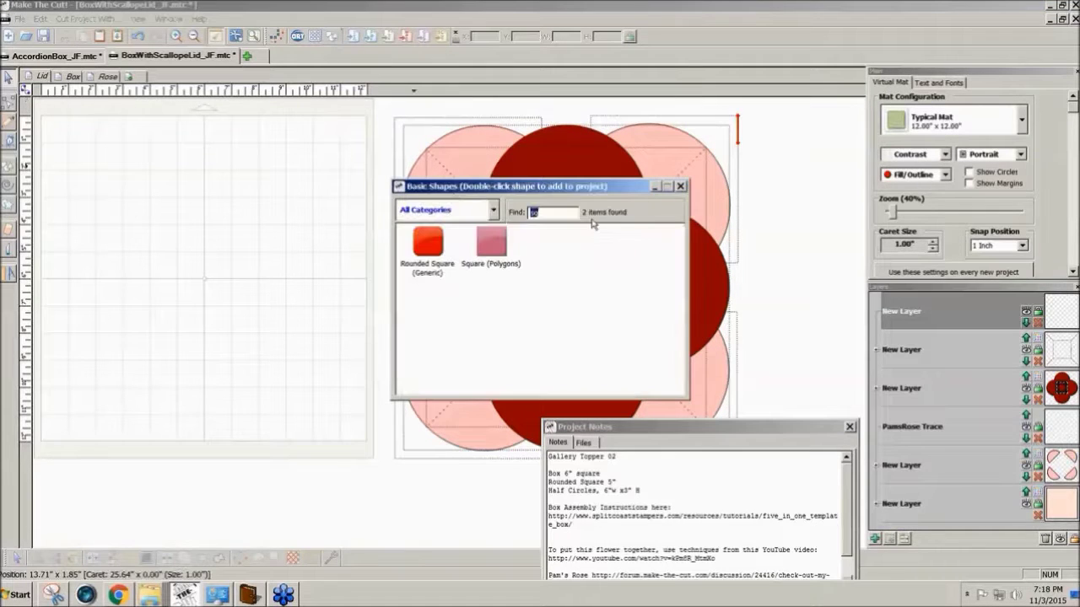
text(ci)
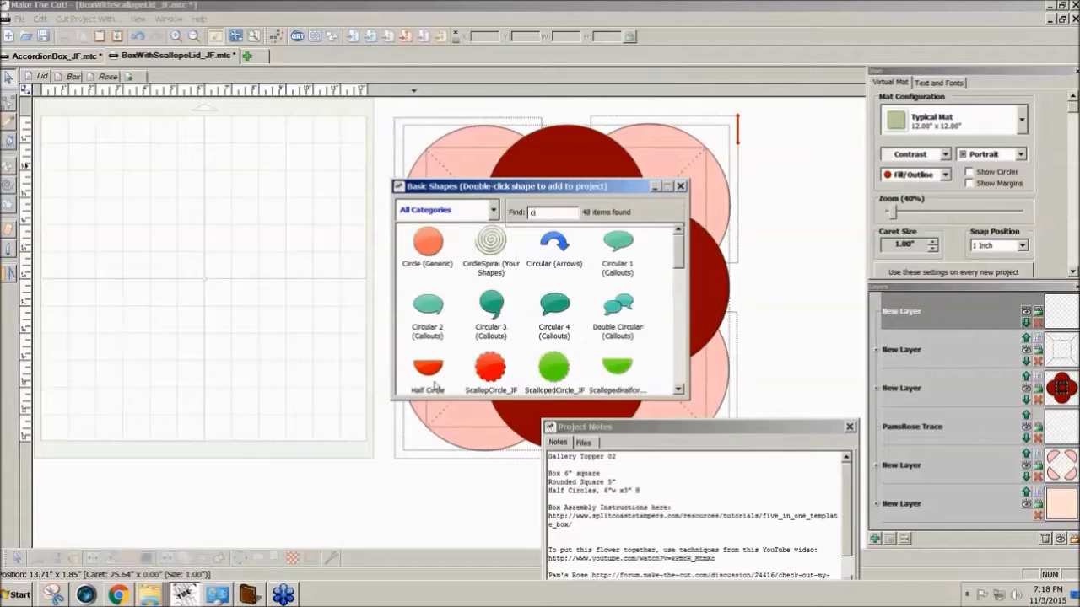
double_click(428, 369)
double_click(532, 211)
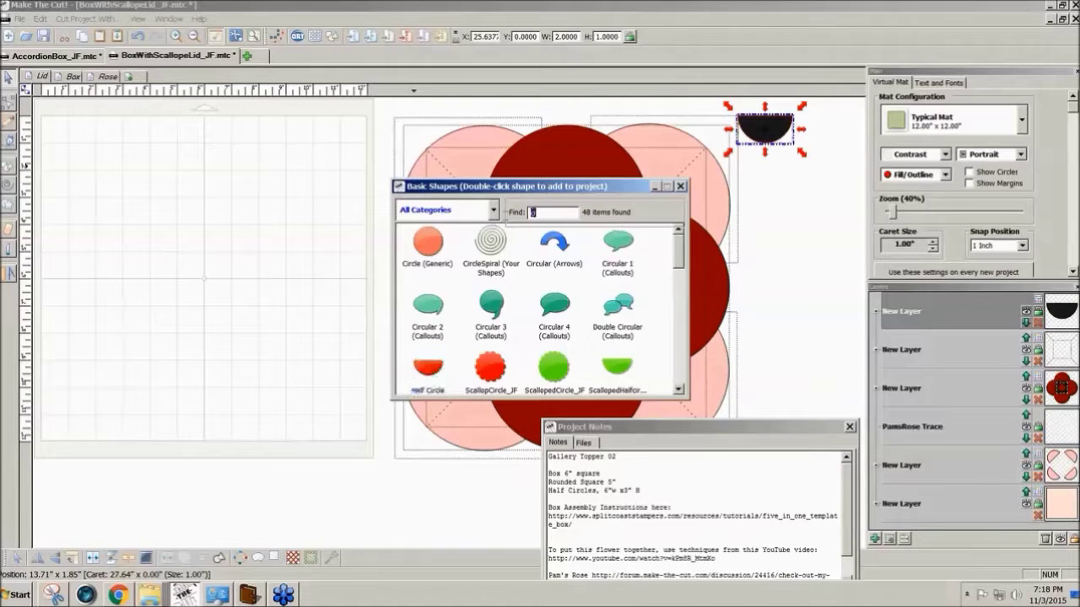
text(sq)
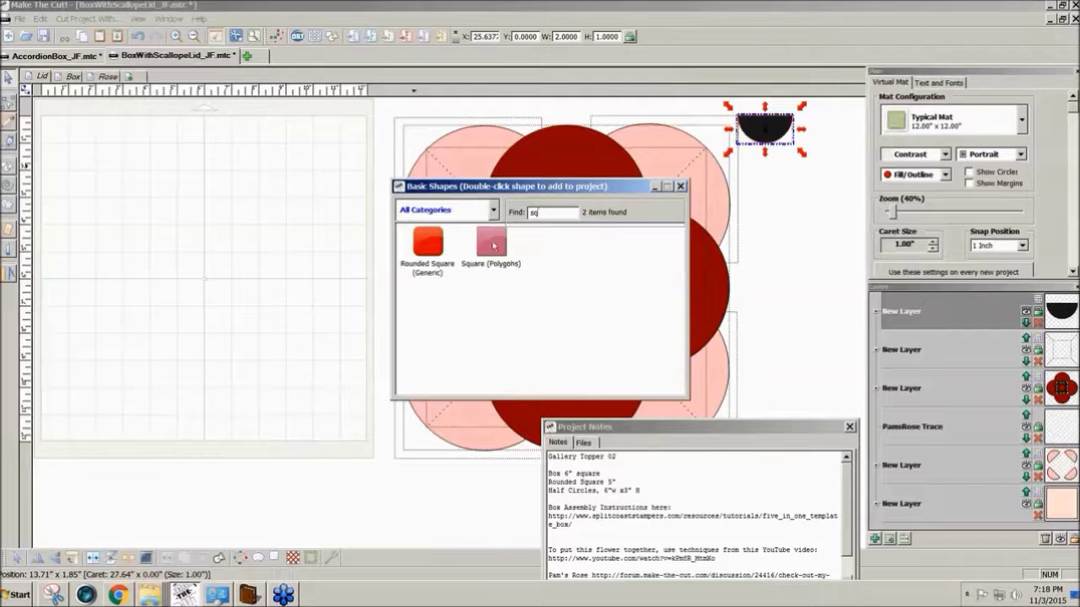
double_click(492, 243)
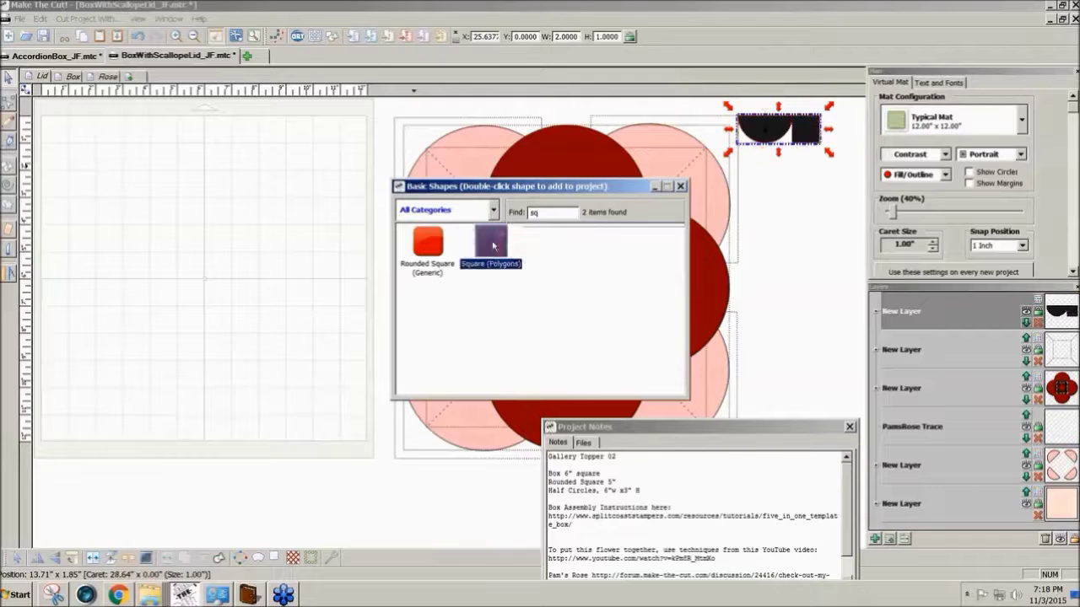
click(682, 187)
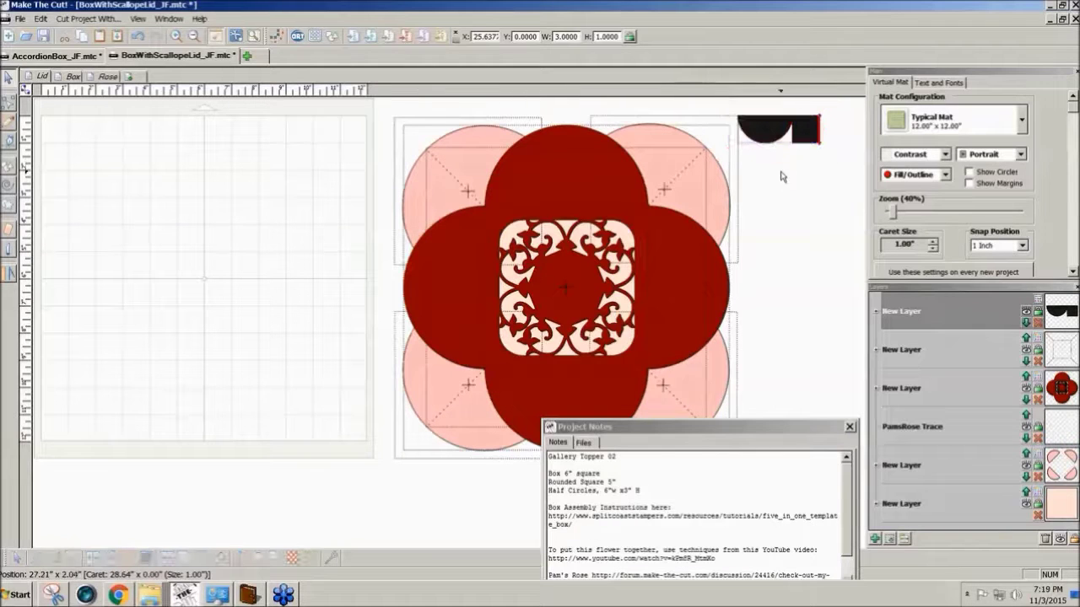
- Move the black square onto the mat and scale it to 6 by 6 inches with its proportions locked
drag(795, 132, 153, 194)
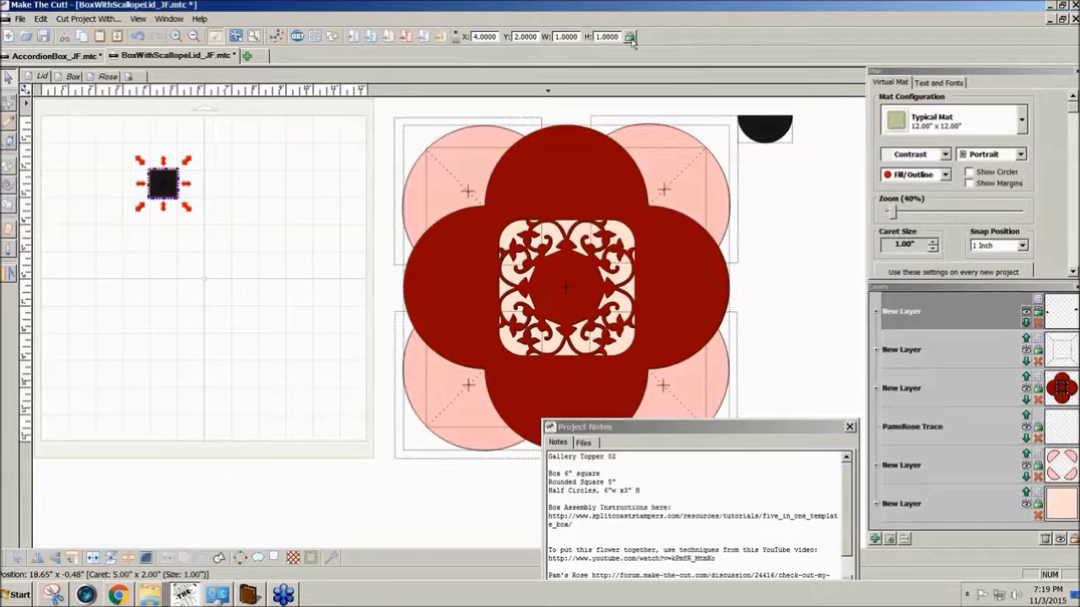
click(566, 36)
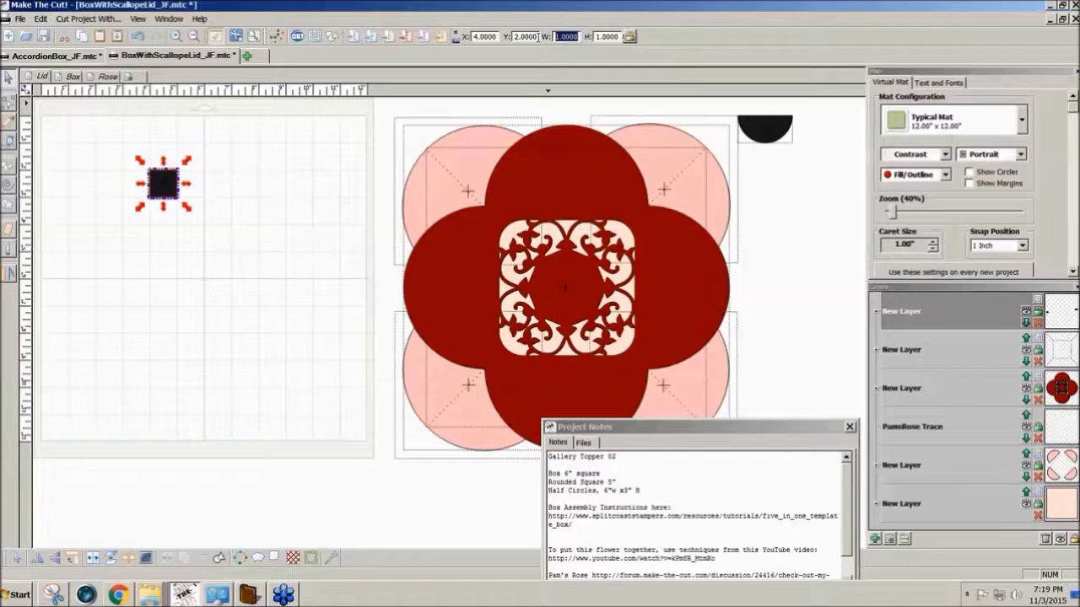
text(6)
key(Return)
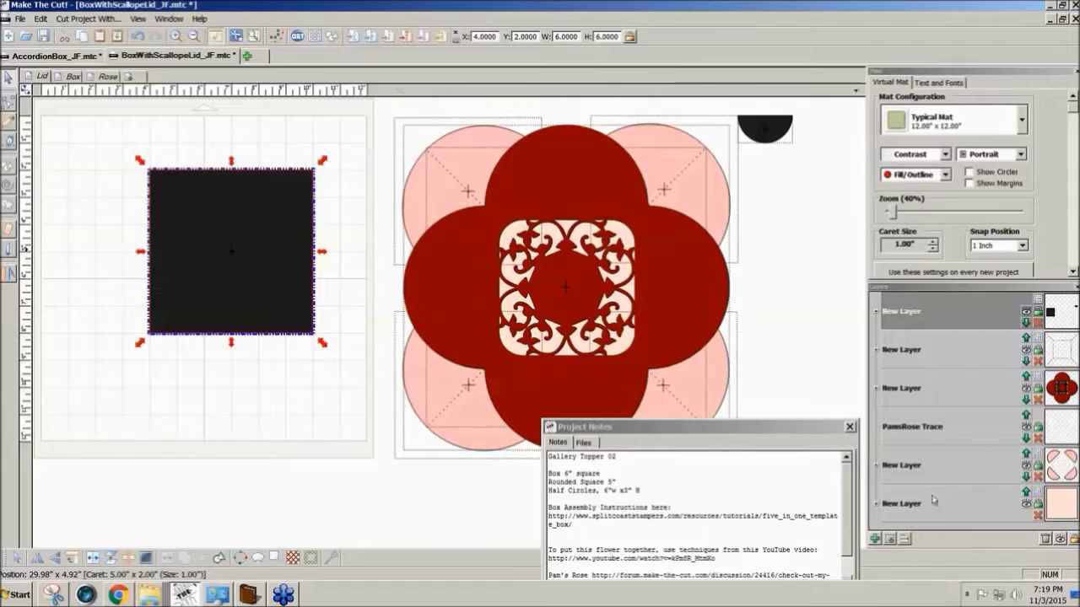
- Move the 6-inch square onto its own new layer and colour it light peach
click(889, 538)
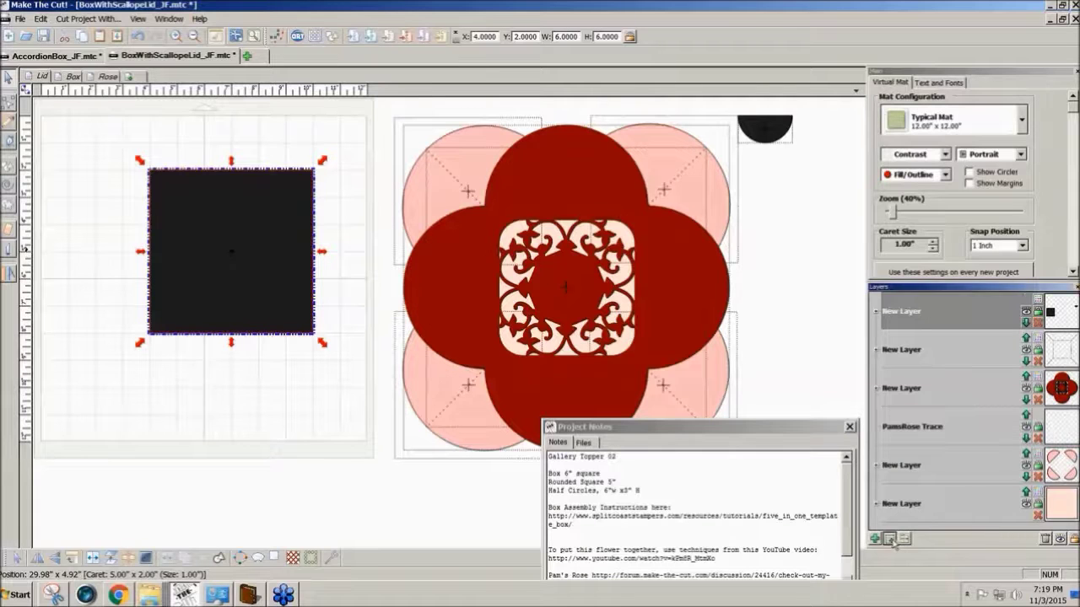
click(1026, 302)
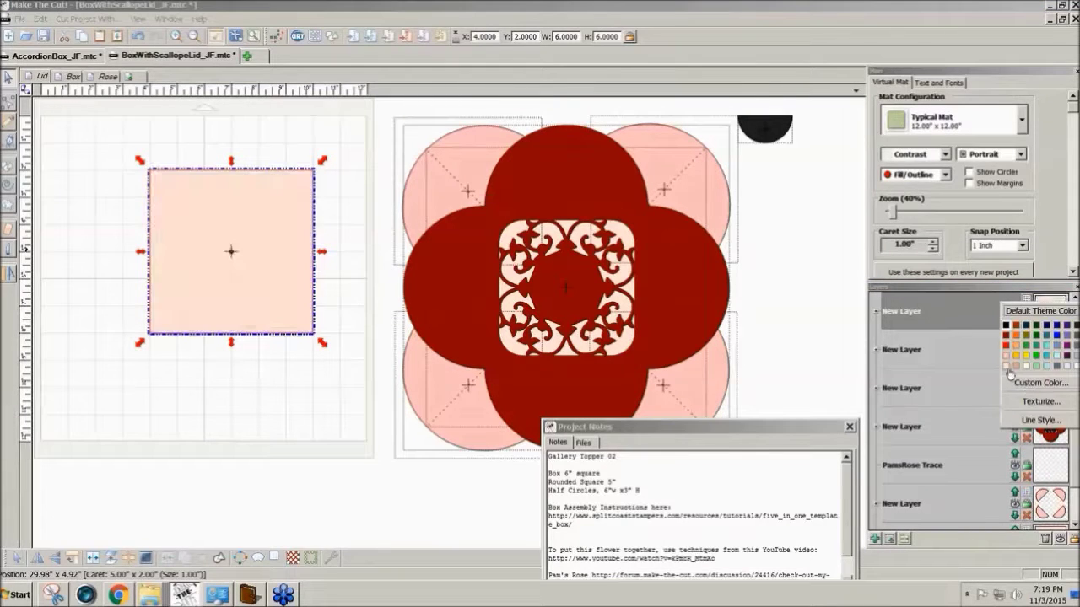
click(1008, 368)
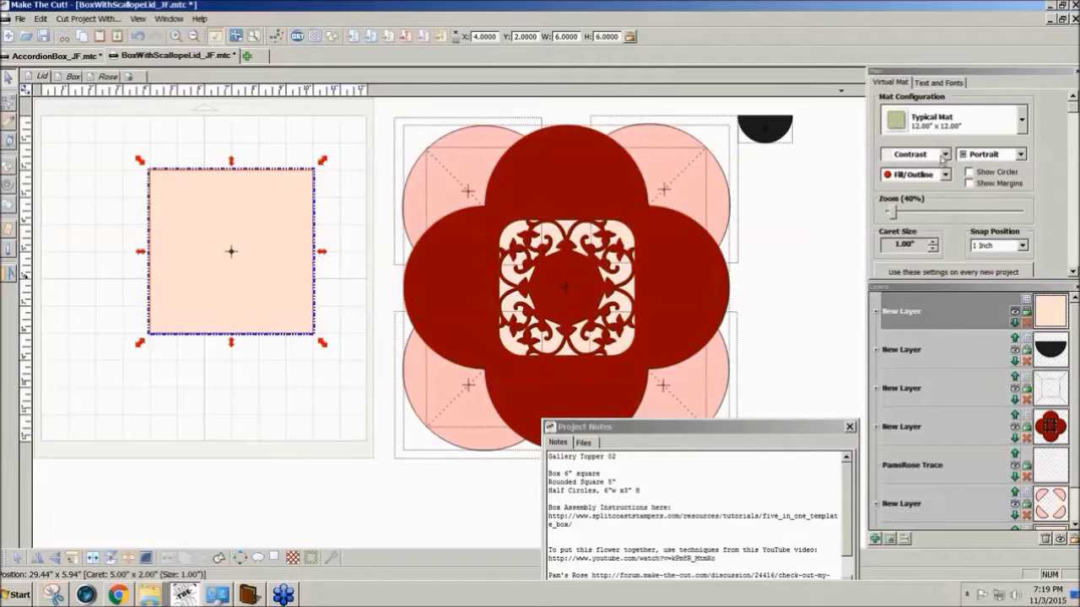
- Change the mat colour to Green and centre the peach square on the mat at X 3, Y 3
click(944, 154)
click(904, 178)
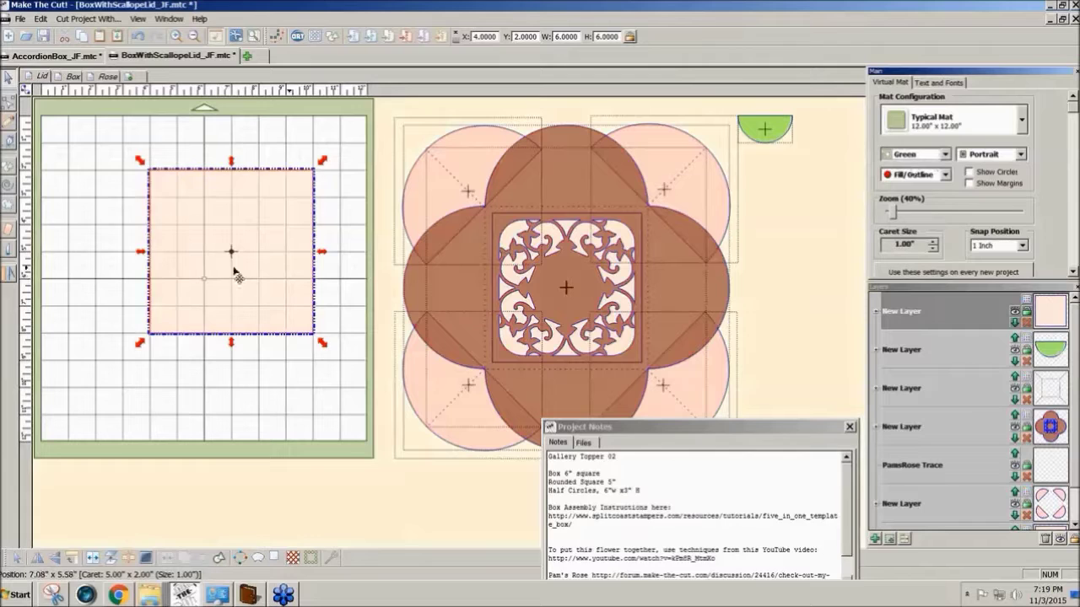
drag(233, 273, 205, 299)
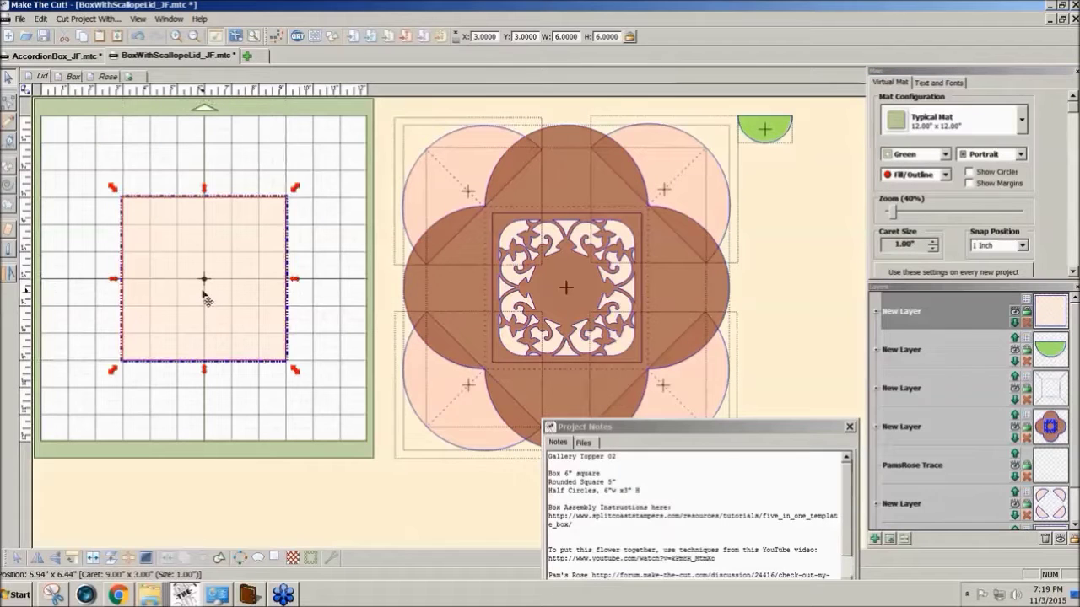
- Bring the half circle onto the mat at X 5, Y 2, scaled proportionally to 6 inches wide, and flip it vertically
drag(772, 131, 212, 183)
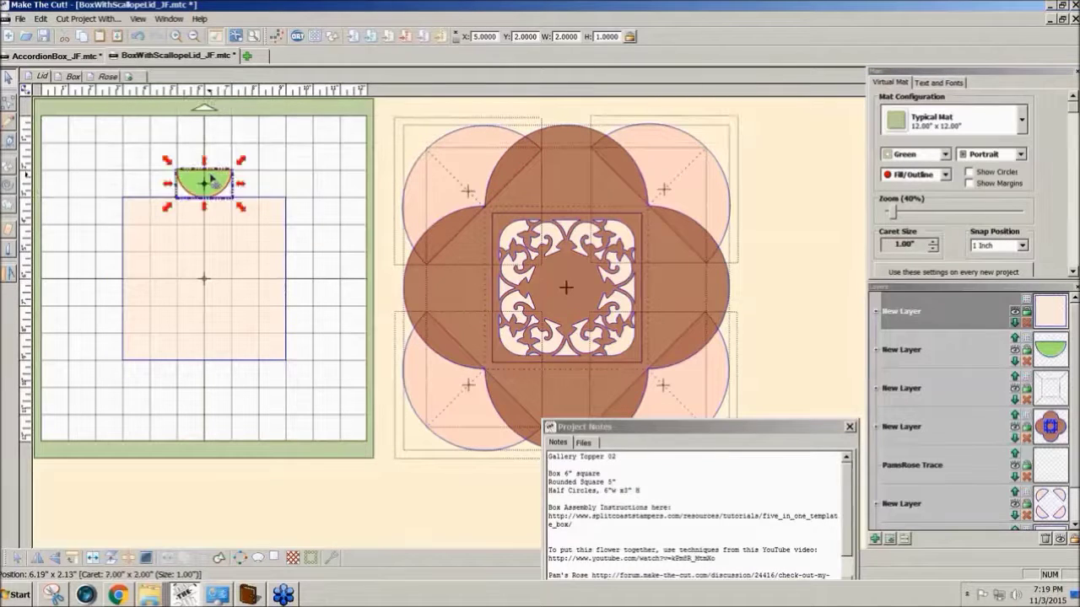
double_click(579, 36)
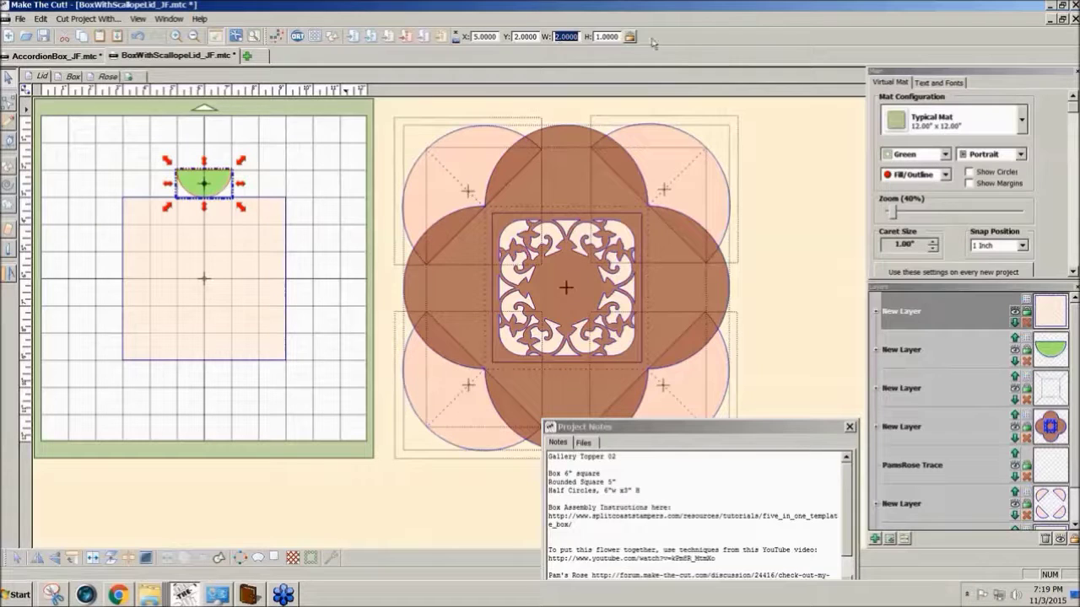
text(6)
key(Return)
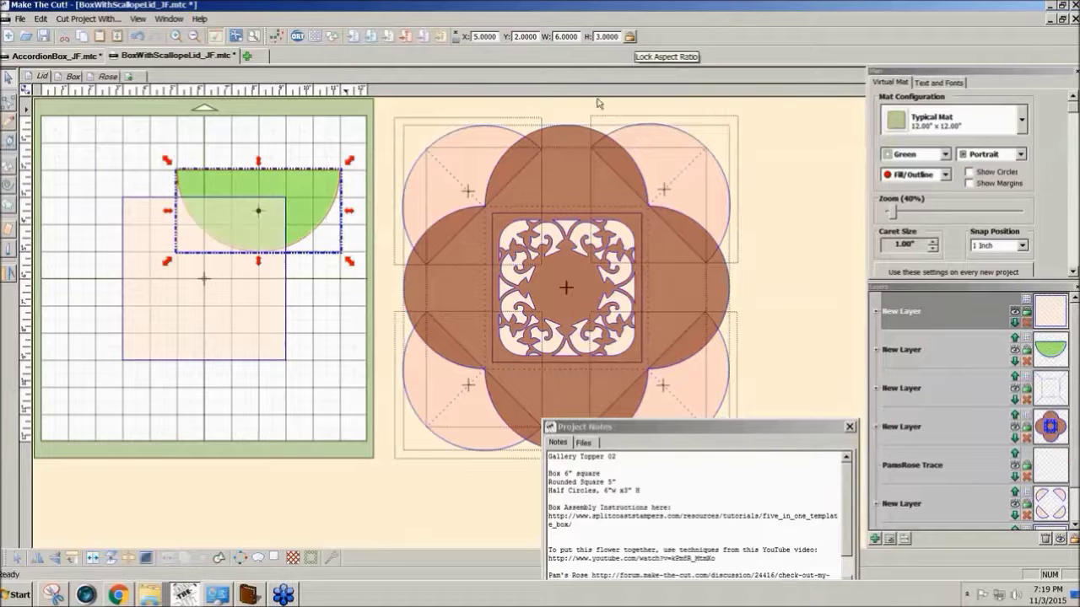
click(73, 559)
click(74, 558)
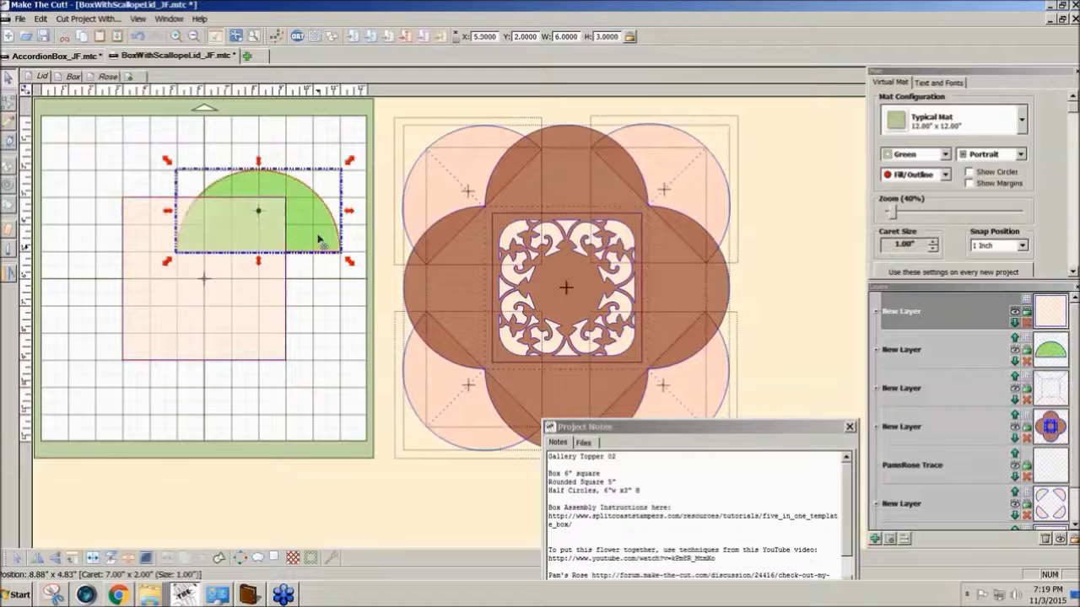
- Move the half circle to X 3, Y 0 and create three rotated duplicates at 90 degrees with X and Y offsets of 0 mm
drag(322, 243, 265, 193)
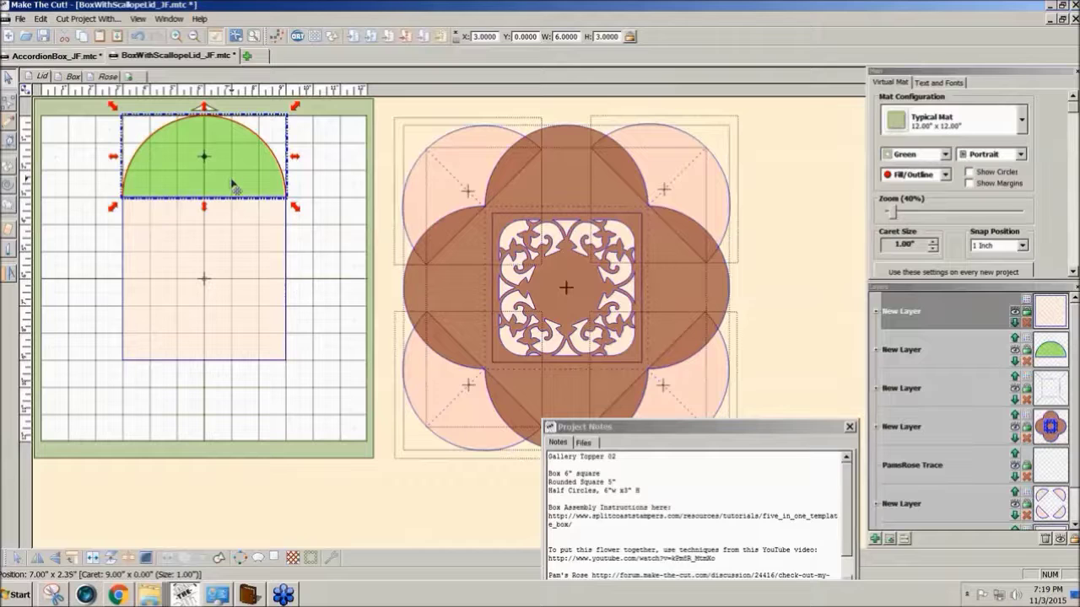
click(40, 18)
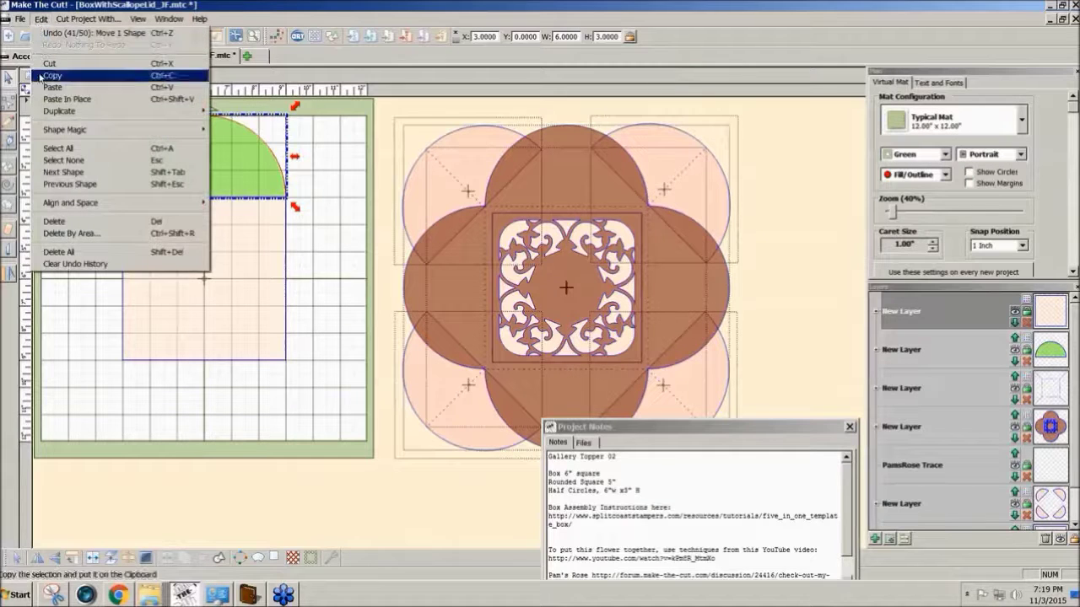
mouse_move(194, 118)
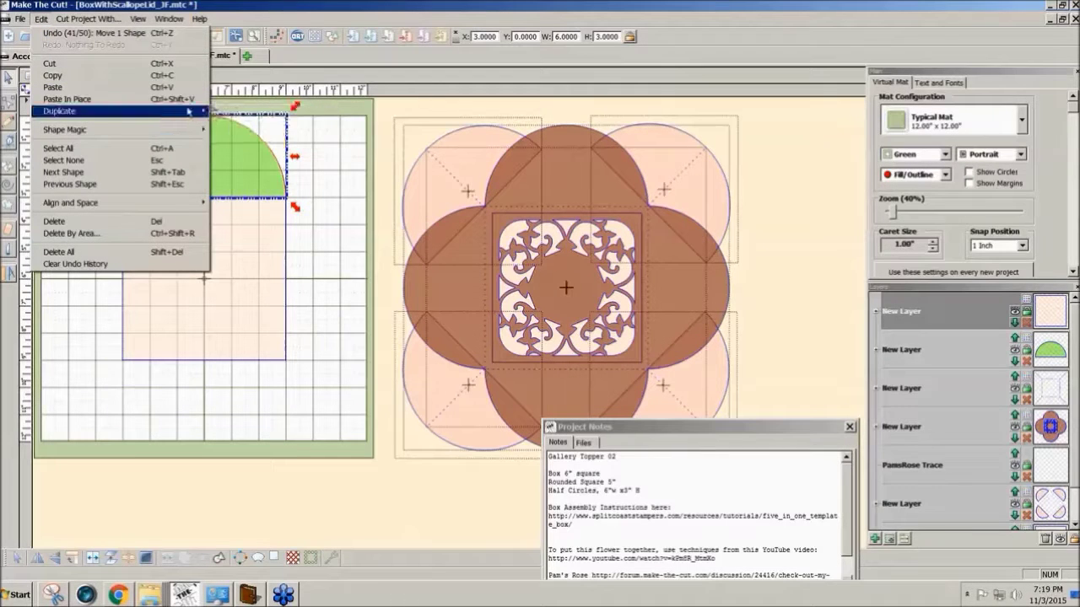
click(253, 135)
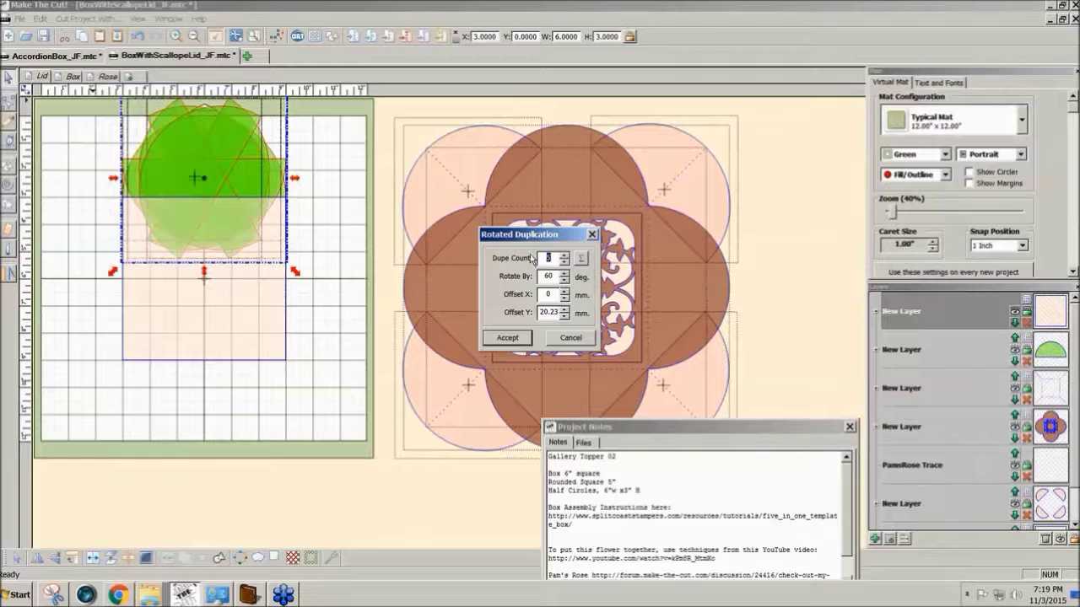
click(581, 259)
drag(541, 276, 560, 276)
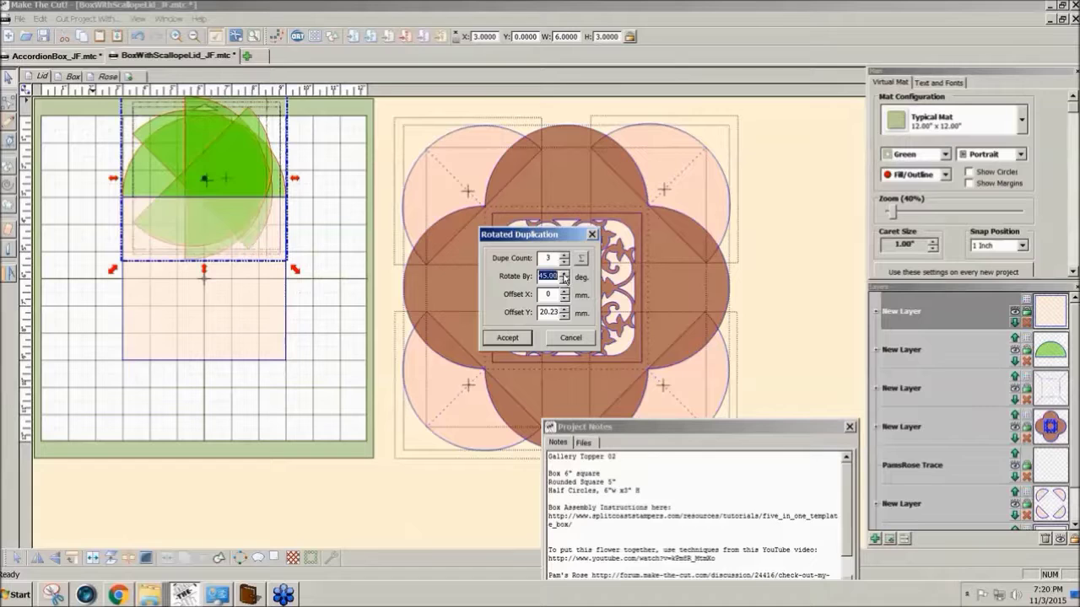
text(90)
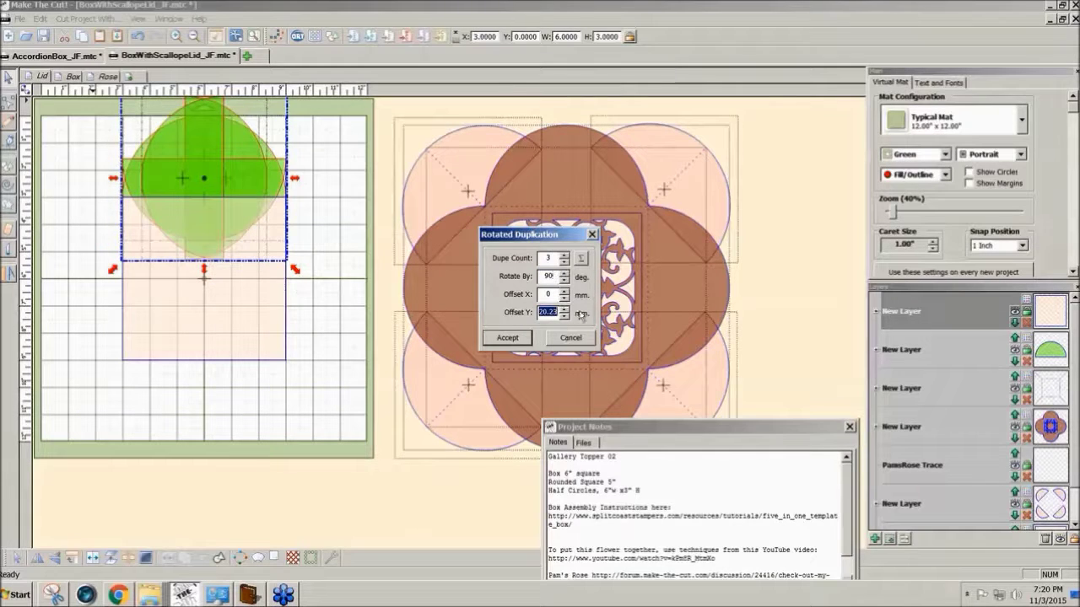
text(0)
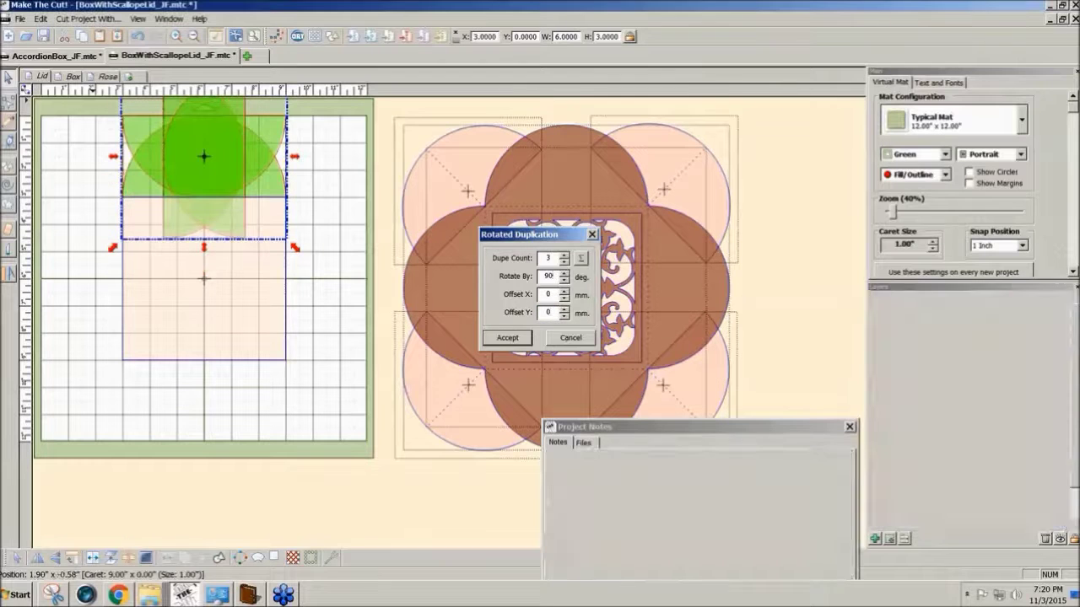
key(Return)
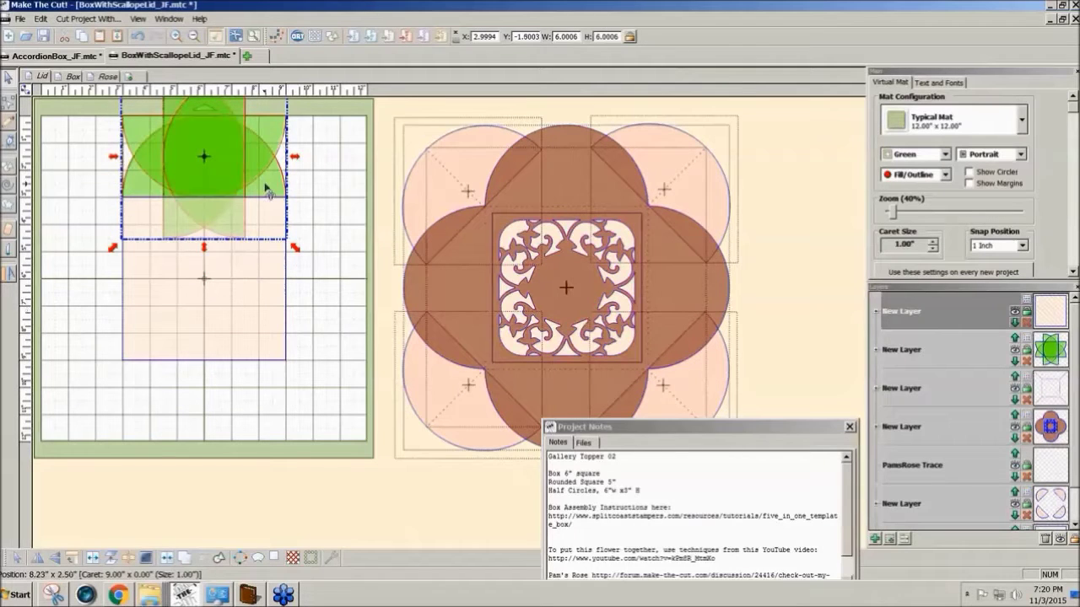
- Move the rotated half circles over the peach square at X 3, Y 2 and put them on their own new layer
drag(240, 173, 241, 287)
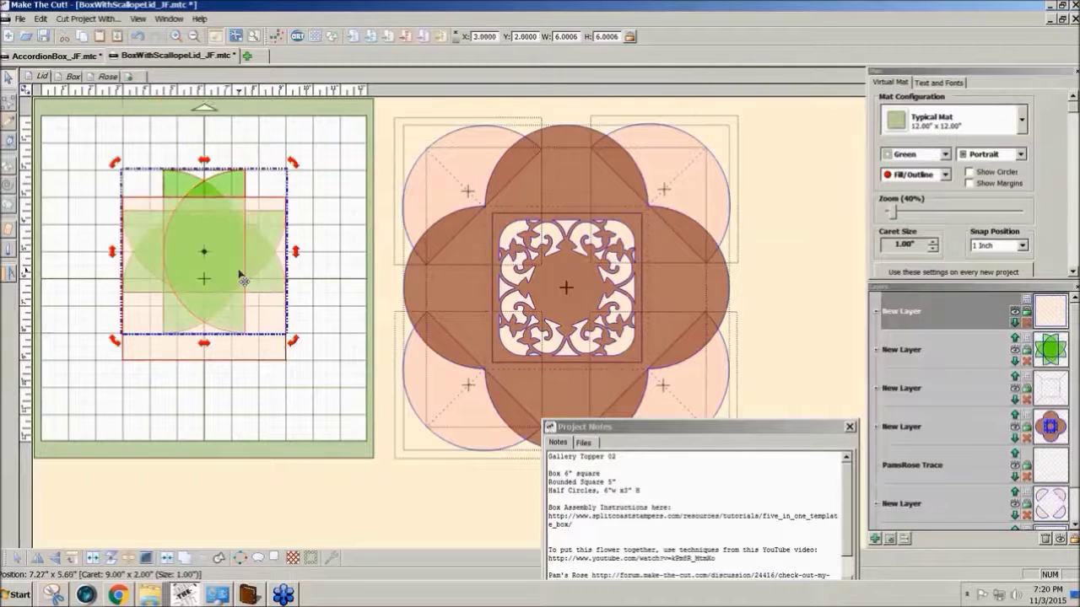
click(306, 286)
drag(314, 336, 86, 146)
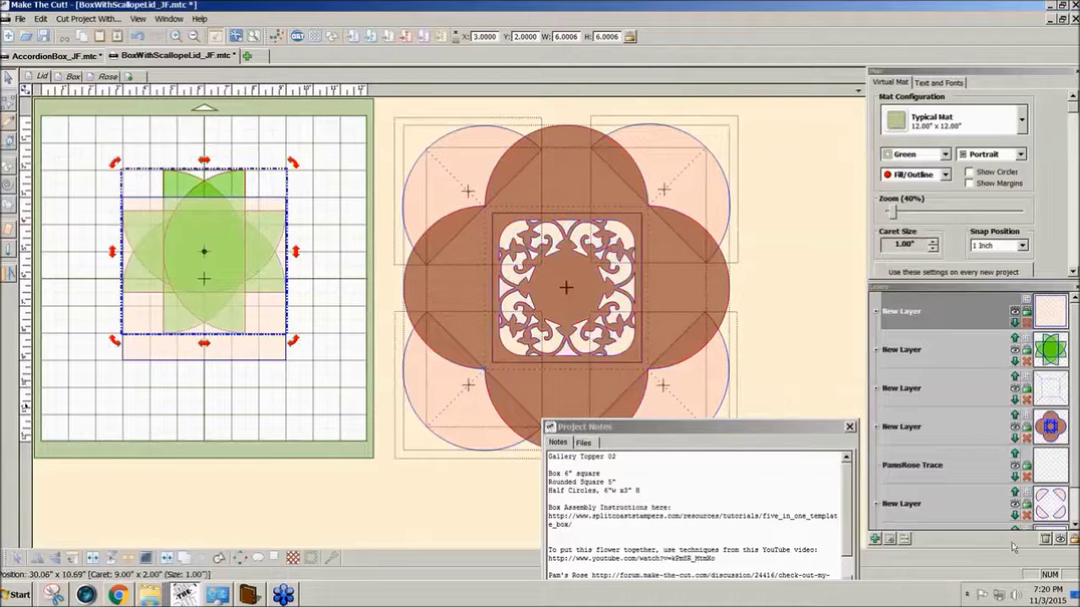
click(903, 539)
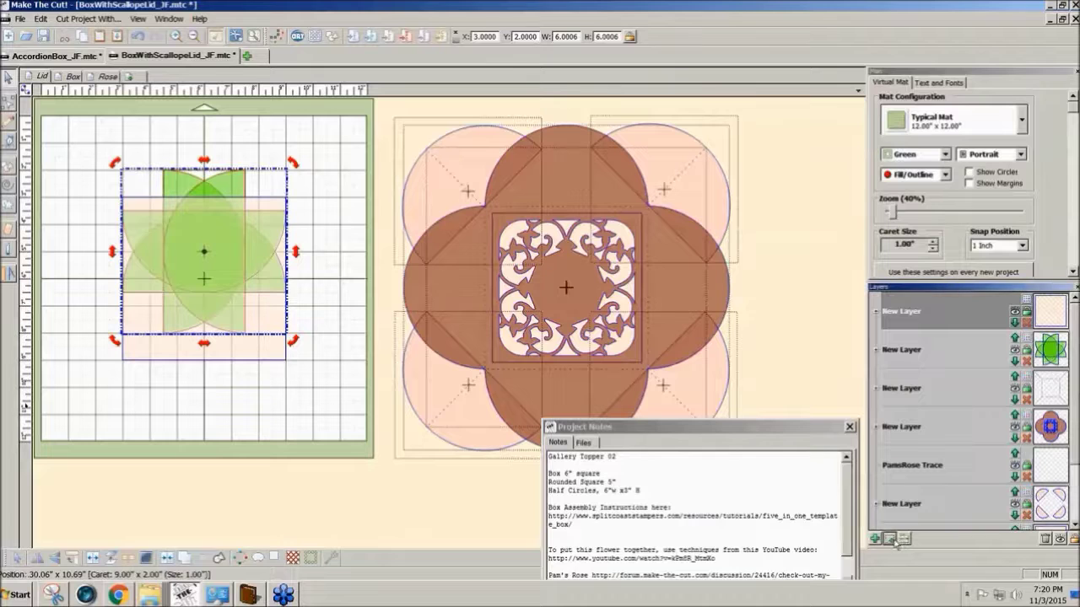
- Place the four half circles against the square's sides at X 0, Y 3; X 9, Y 3; X 3, Y 9; and X 3, Y 0
click(333, 397)
drag(234, 309, 113, 337)
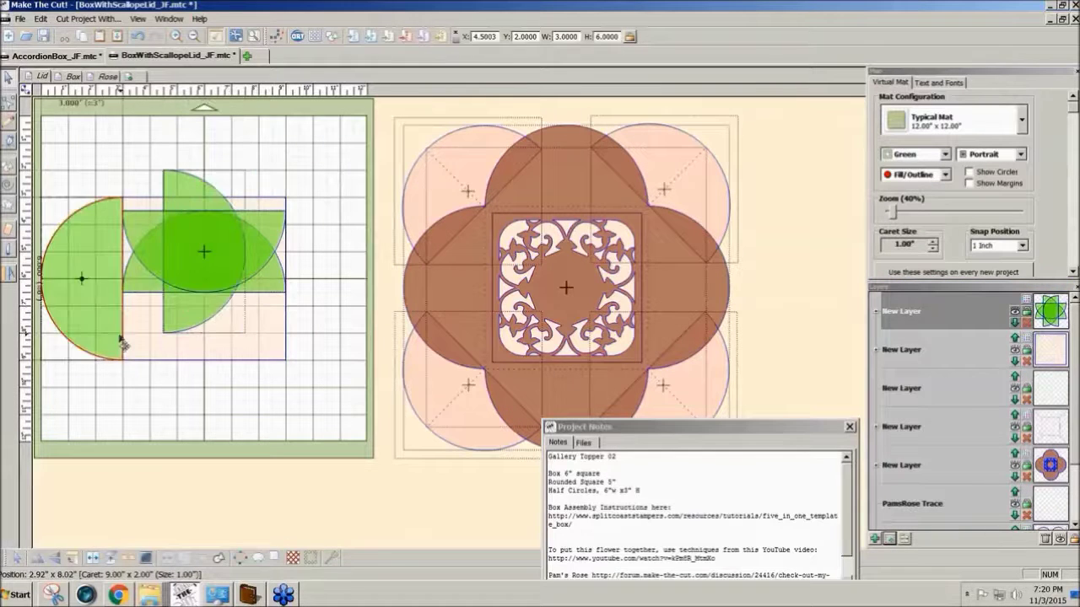
drag(184, 300, 315, 334)
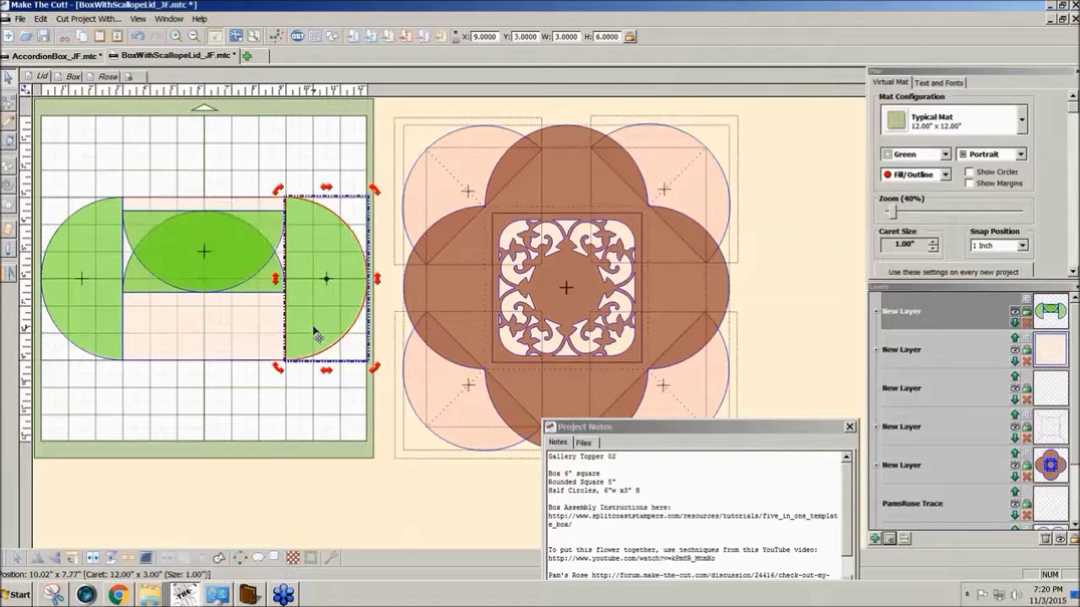
drag(207, 294, 203, 433)
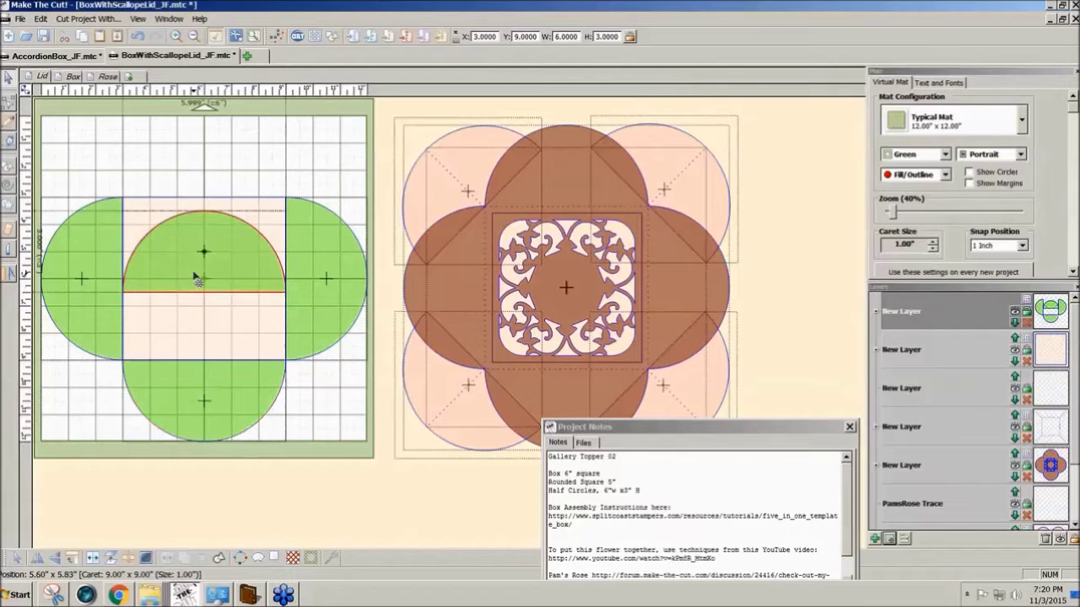
drag(205, 258, 196, 191)
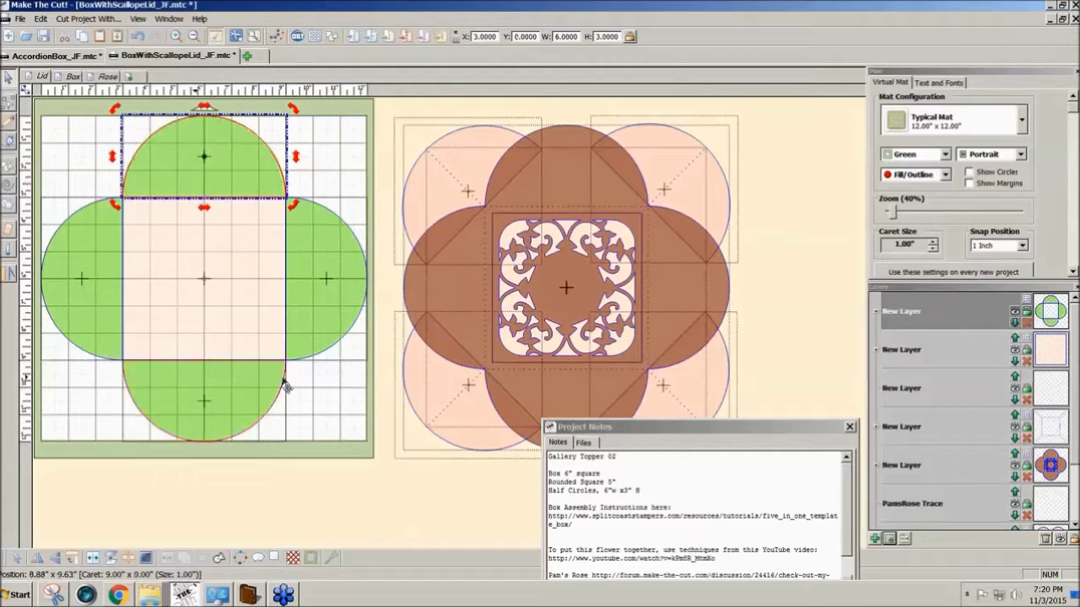
click(327, 393)
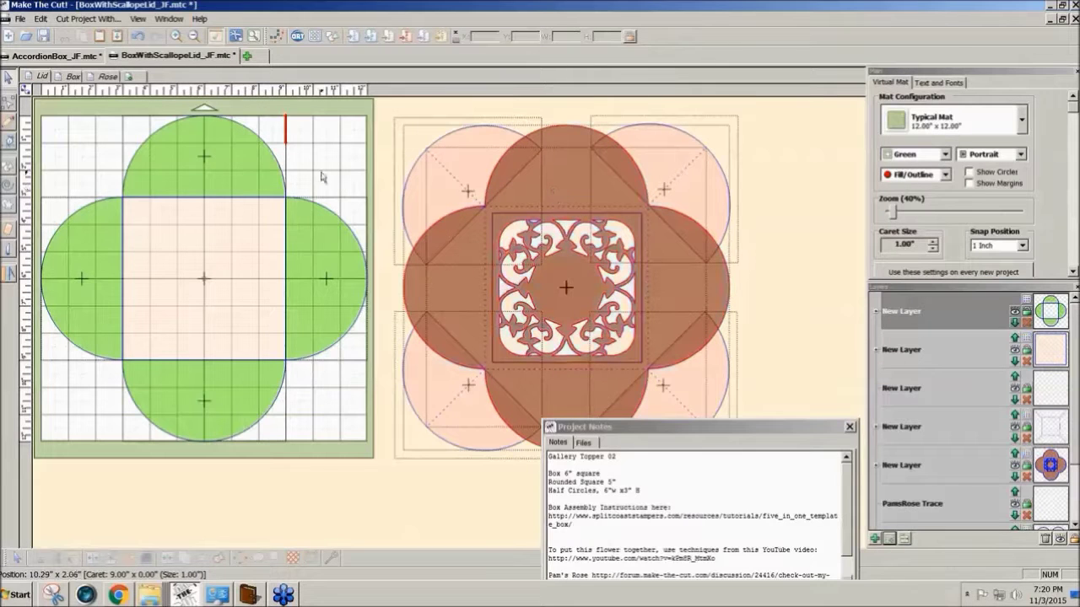
- Duplicate the top half circle, rotate the copy about 45 degrees, and position it over the square's upper-right corner at X 6.3125, Y 0.2917 with snapping off
click(235, 186)
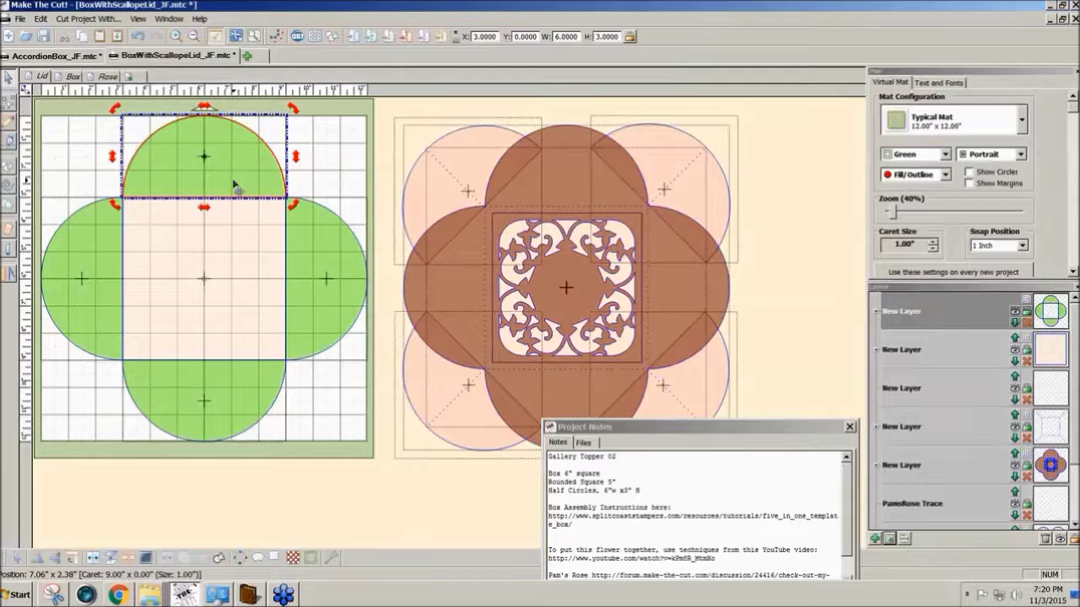
click(235, 186)
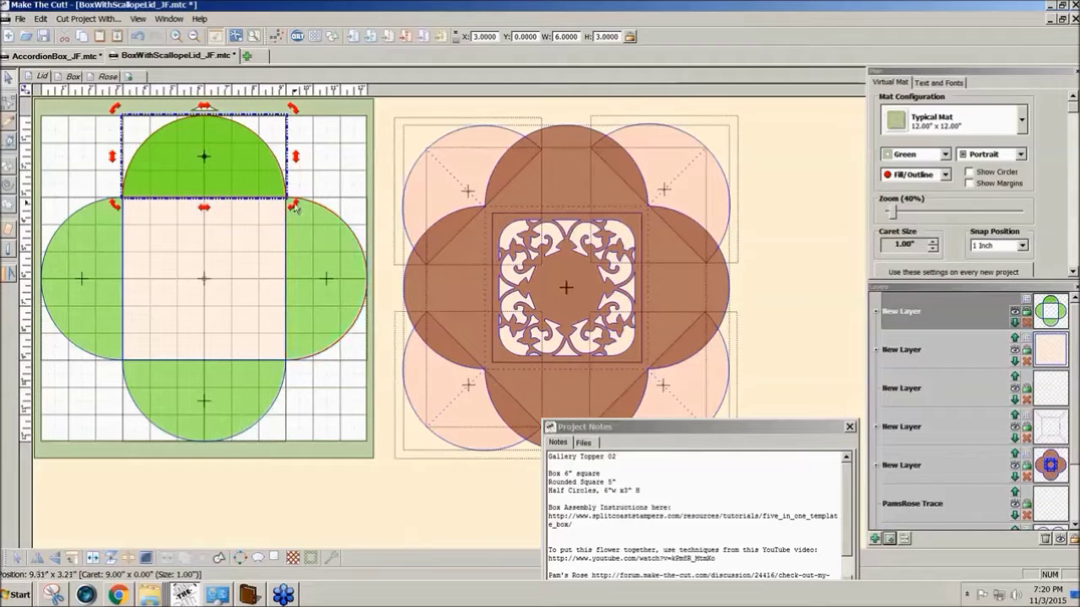
drag(295, 208, 244, 281)
drag(231, 212, 339, 252)
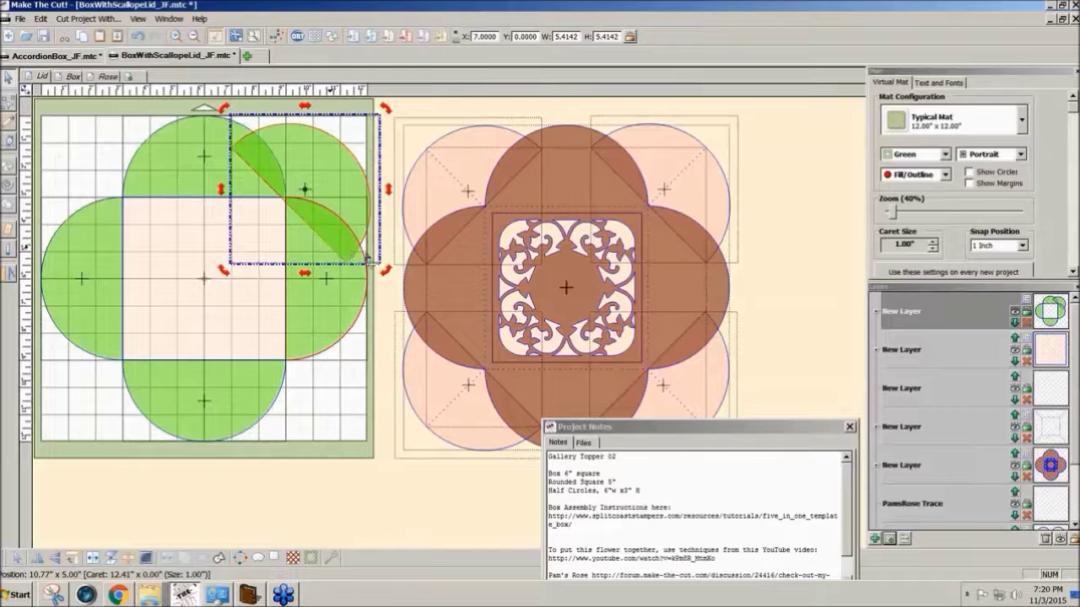
click(1021, 246)
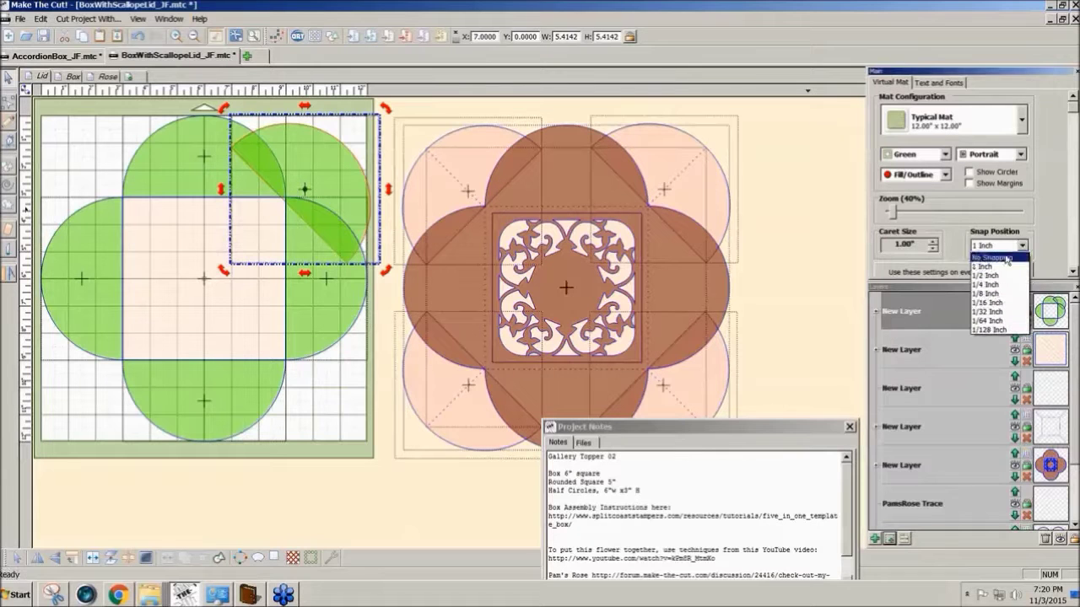
click(995, 259)
drag(334, 174, 317, 184)
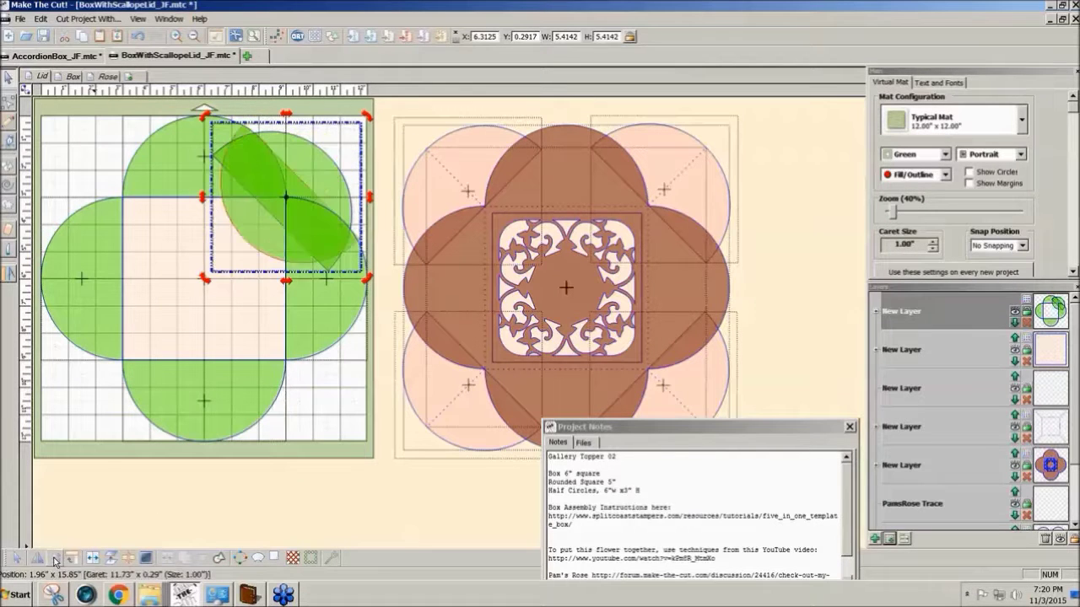
- Place flipped copies of the diagonal half circle over the square's lower-left corner at X 0.2917, Y 6.2708 and upper-left corner at X 0.2708, Y 0.2917
click(55, 561)
drag(250, 227, 86, 394)
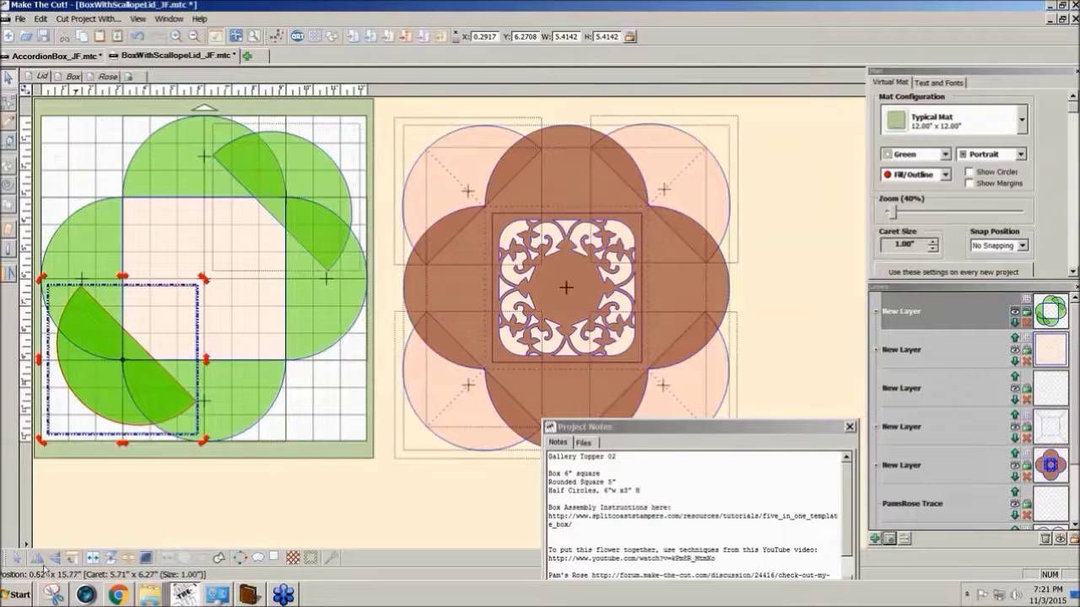
drag(41, 440, 91, 185)
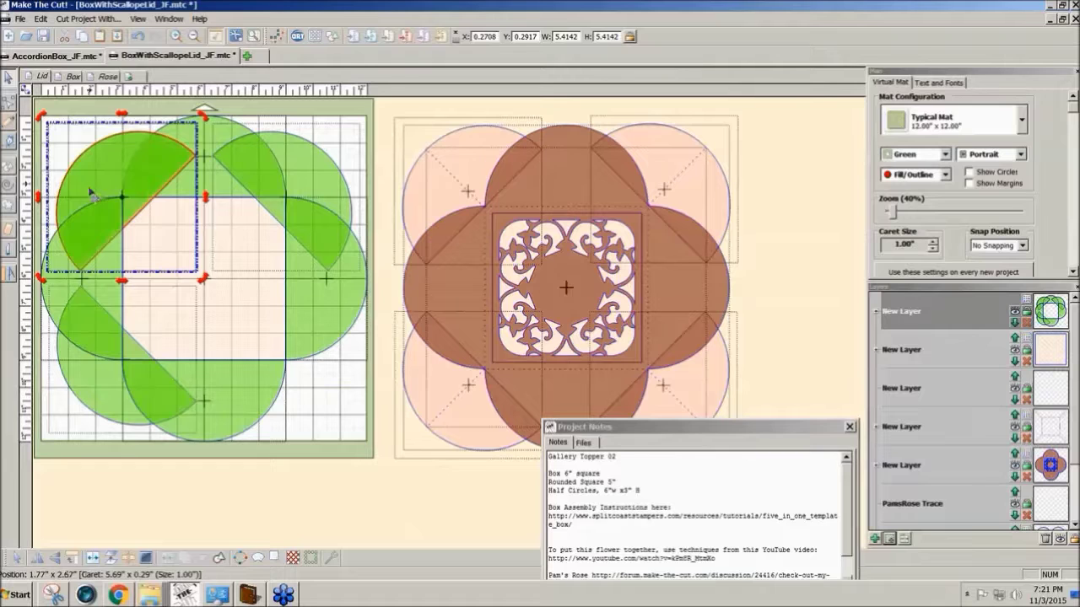
- Duplicate the upper-left diagonal half circle, flip the copy both ways, and position it over the square's lower-right corner at X 6.3125, Y 6.2917
click(56, 559)
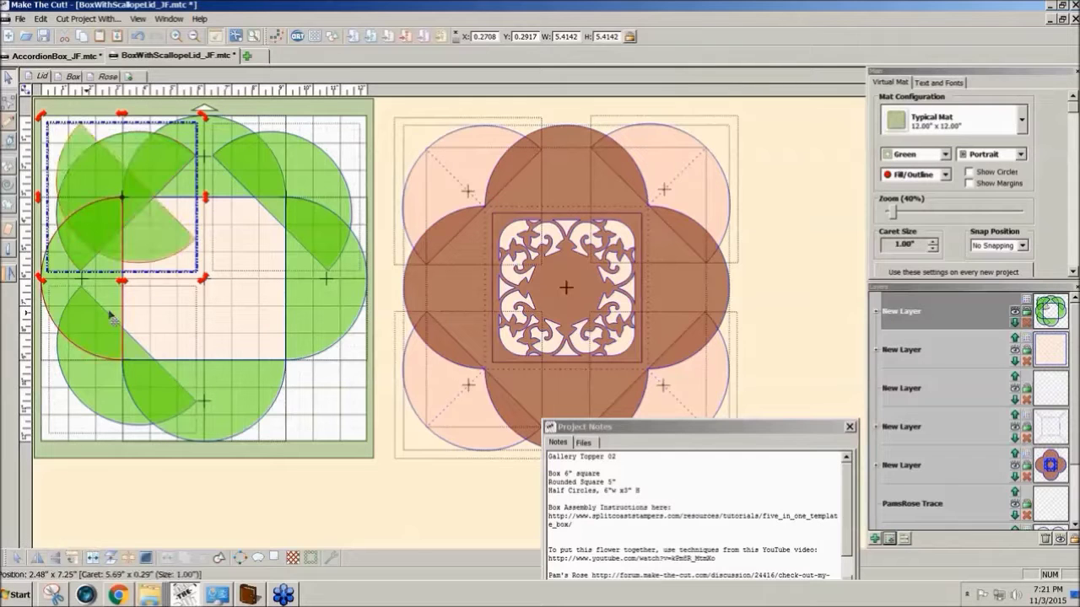
click(42, 561)
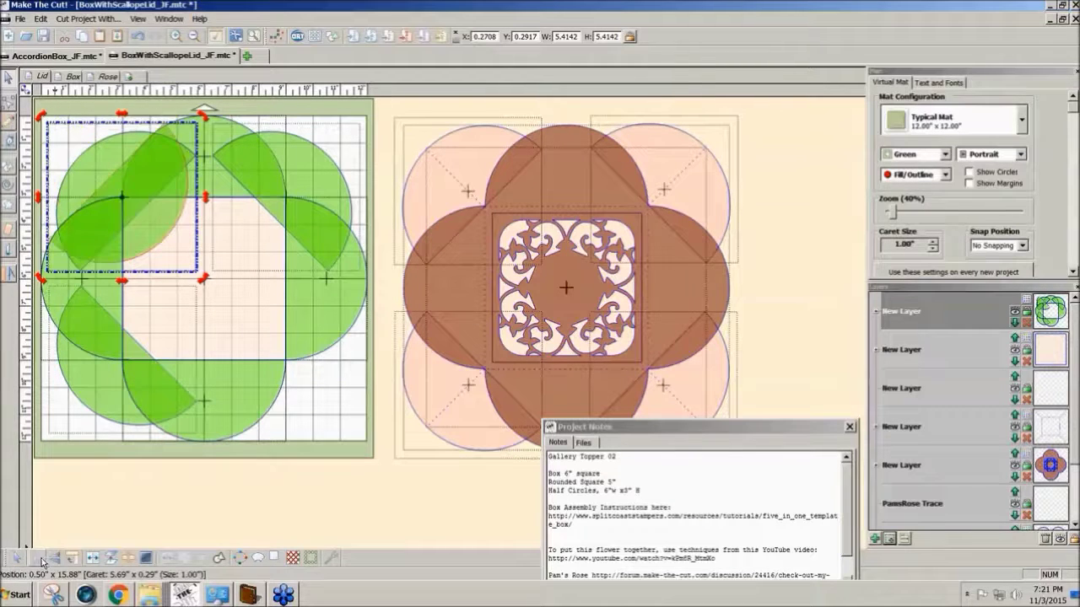
drag(140, 236, 302, 402)
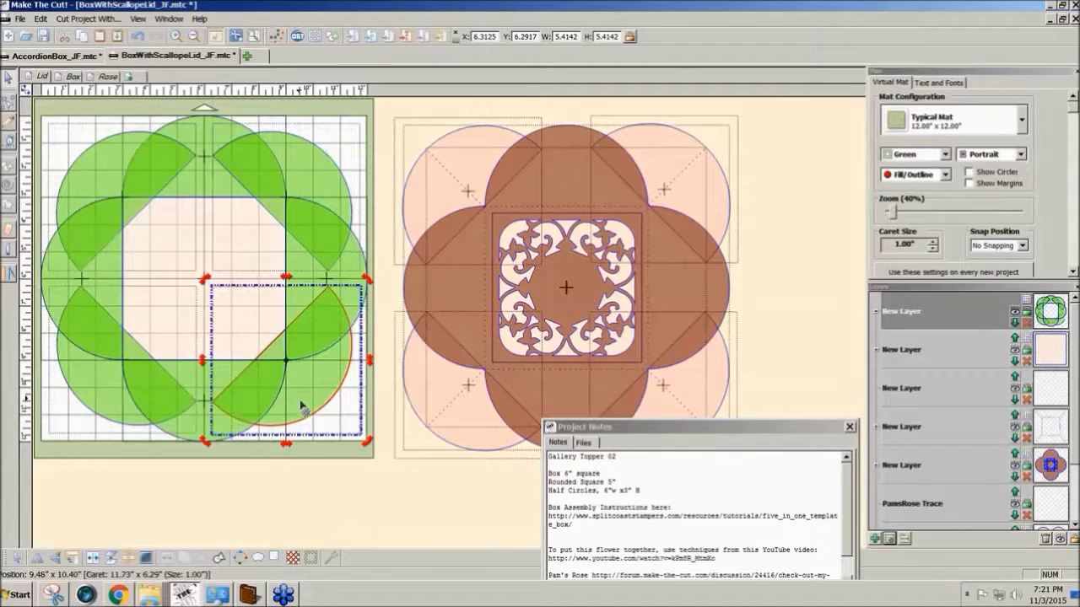
- Move the four diagonal half circles together onto a new layer and hide that layer
key(Escape)
click(318, 396)
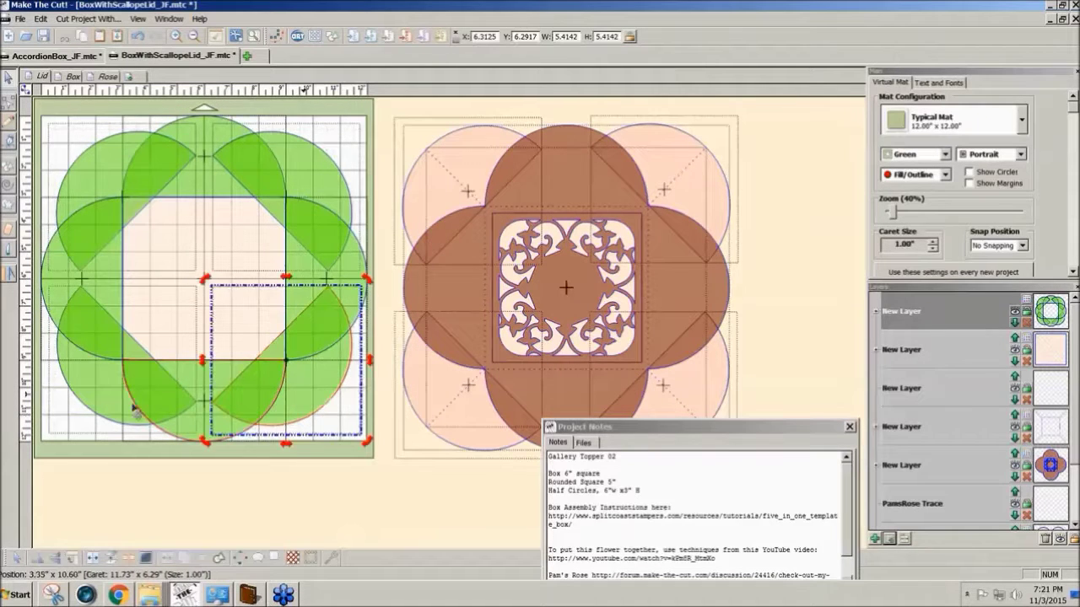
shift+click(97, 405)
shift+click(103, 175)
shift+click(303, 159)
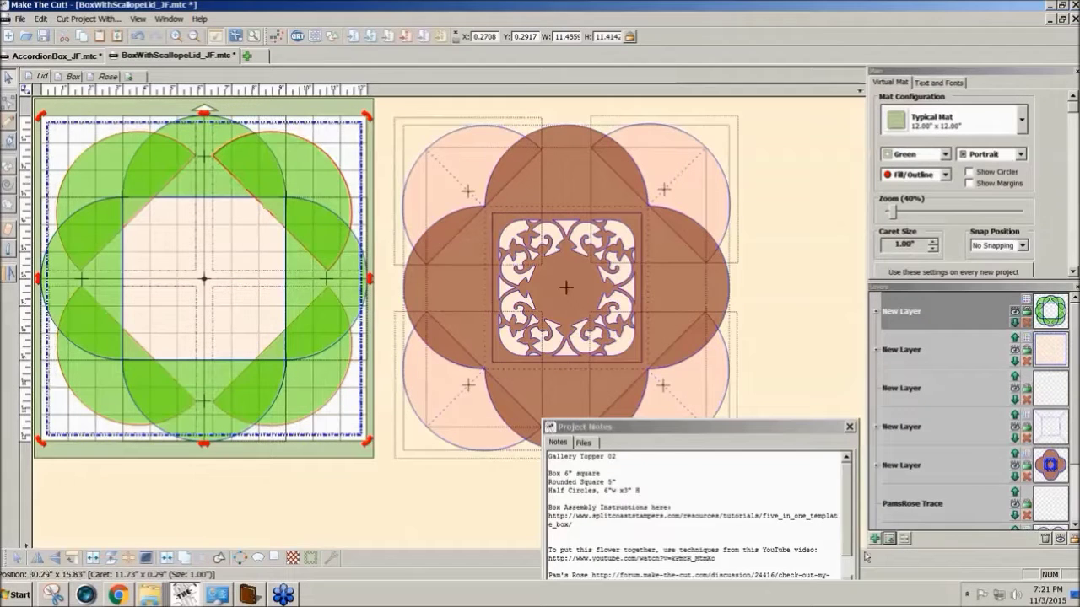
click(890, 540)
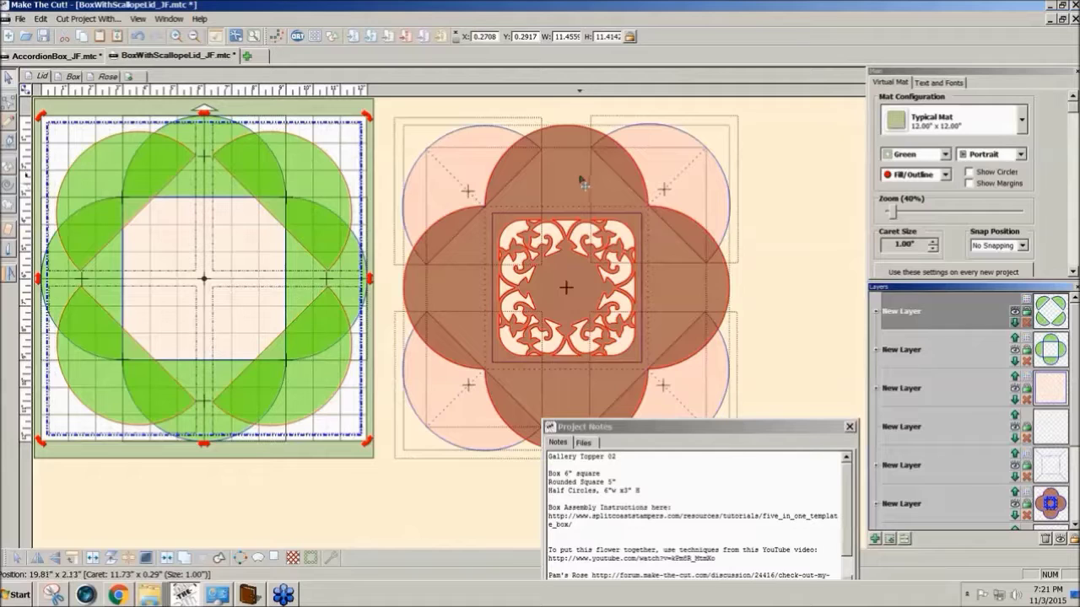
click(1015, 313)
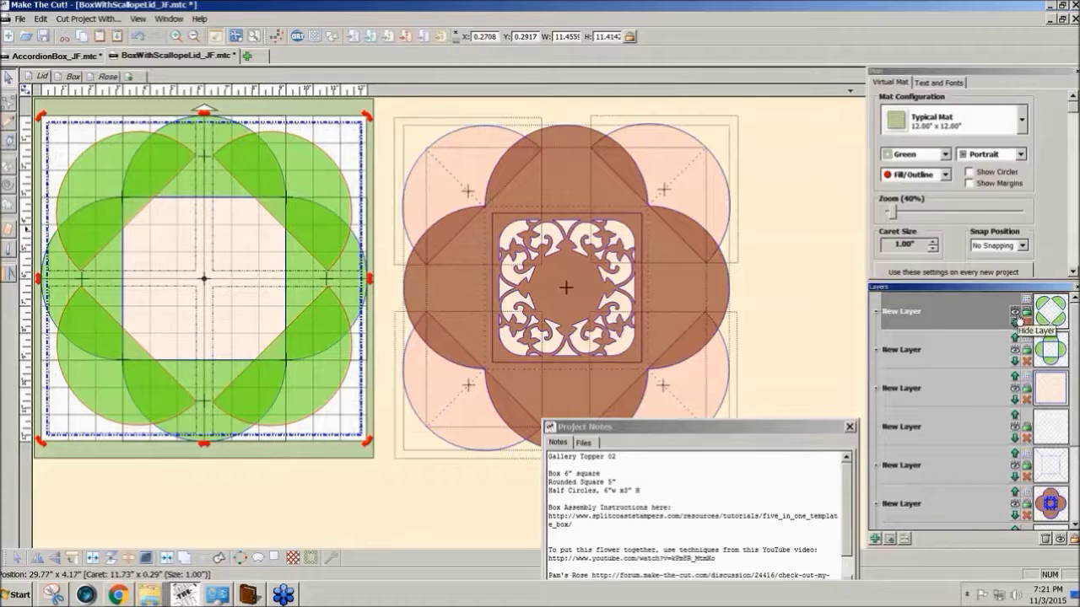
- Try welding the four upright half circles and the square into one shape, and undo the weld
click(342, 311)
drag(381, 463, 36, 98)
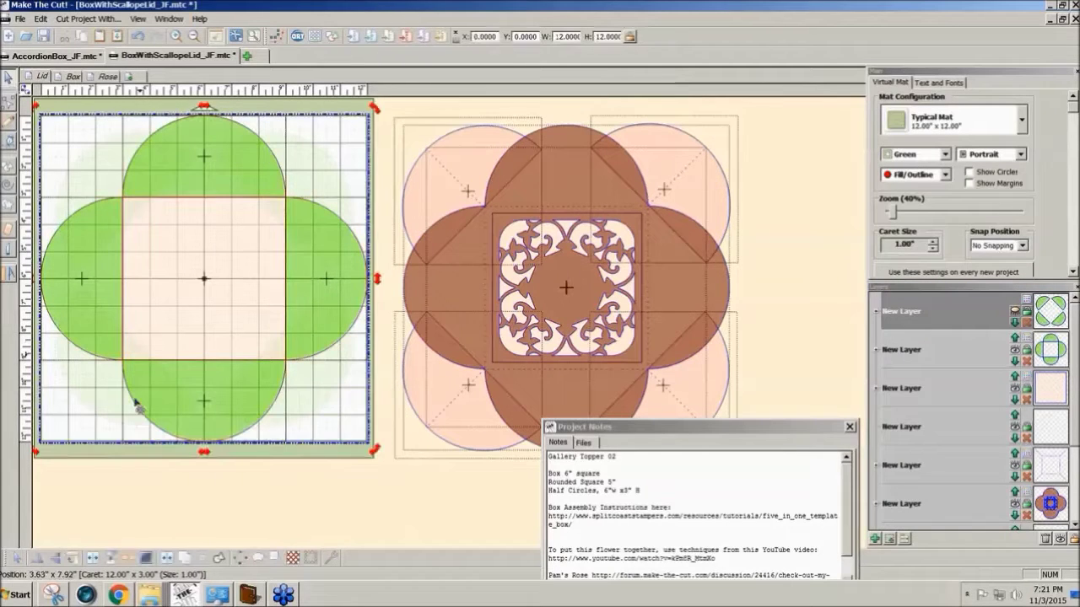
click(178, 559)
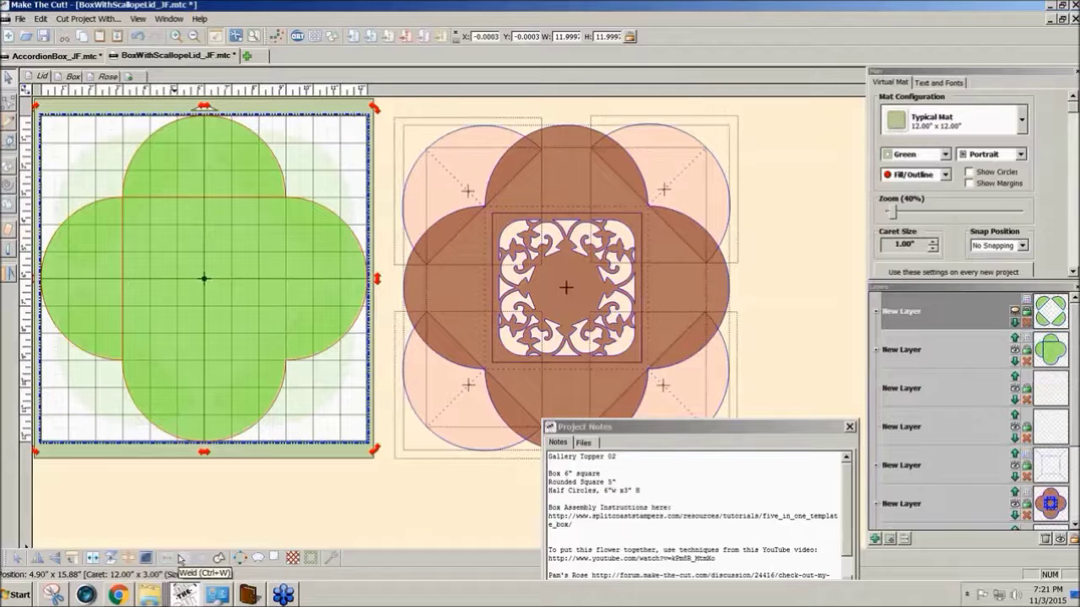
key(ctrl+z)
- Nudge the left half circle to X 0.0167 and the top one to Y 0.0167 to overlap the square, and select all five shapes
click(85, 317)
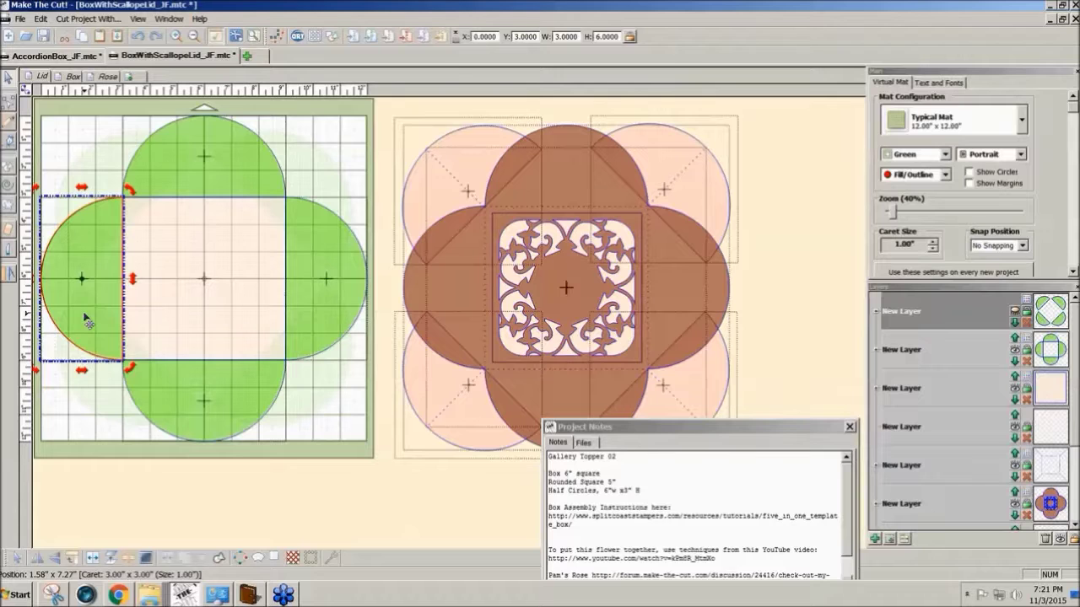
click(191, 181)
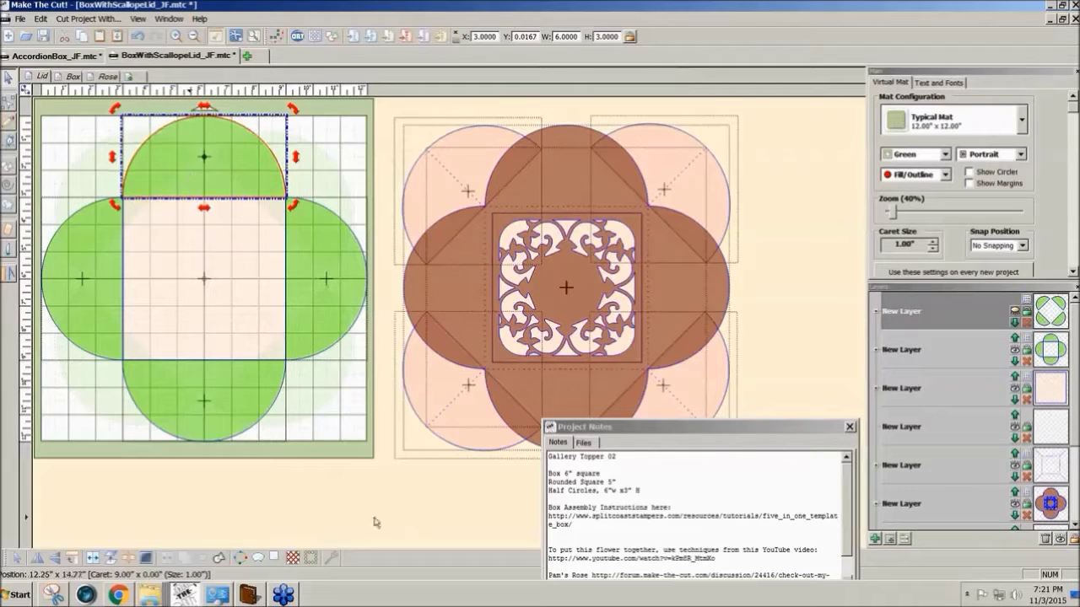
drag(379, 475, 34, 106)
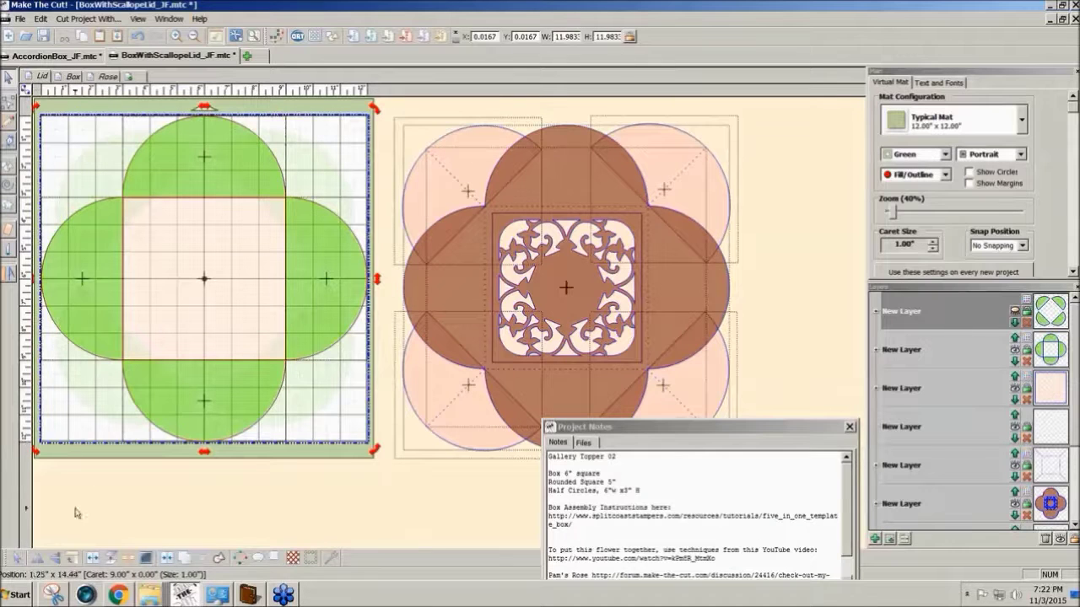
- Try welding the four upright half circles and the overlapping square into one outline, and undo it
click(184, 559)
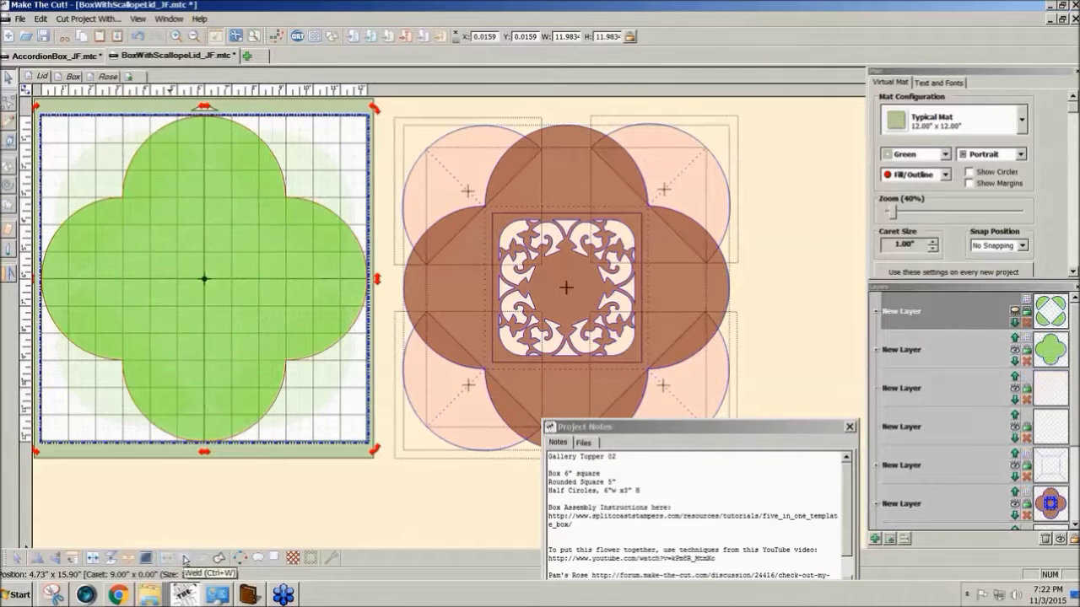
click(235, 495)
key(ctrl+z)
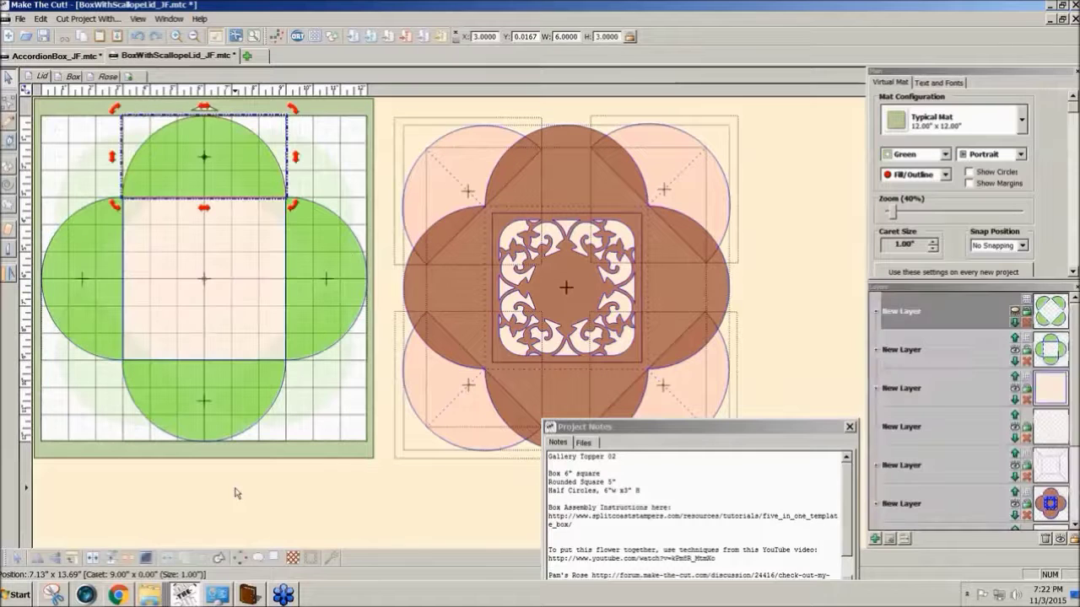
- Copy the centre square to a new layer and give it a new dashed line style with 0.06" dashes and 0.17" spaces
click(283, 496)
click(242, 320)
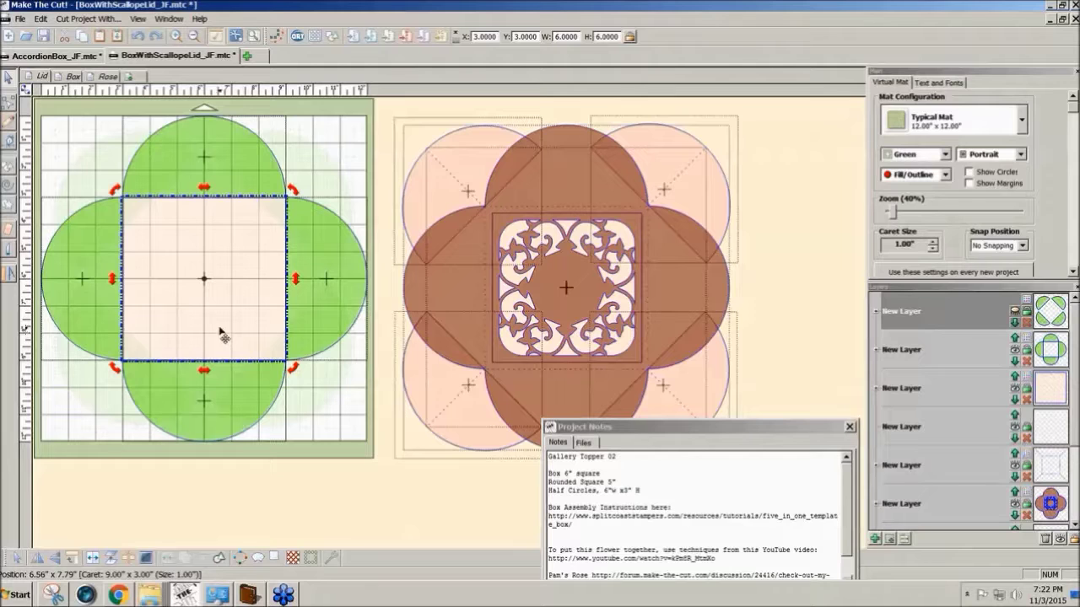
click(890, 541)
click(1026, 317)
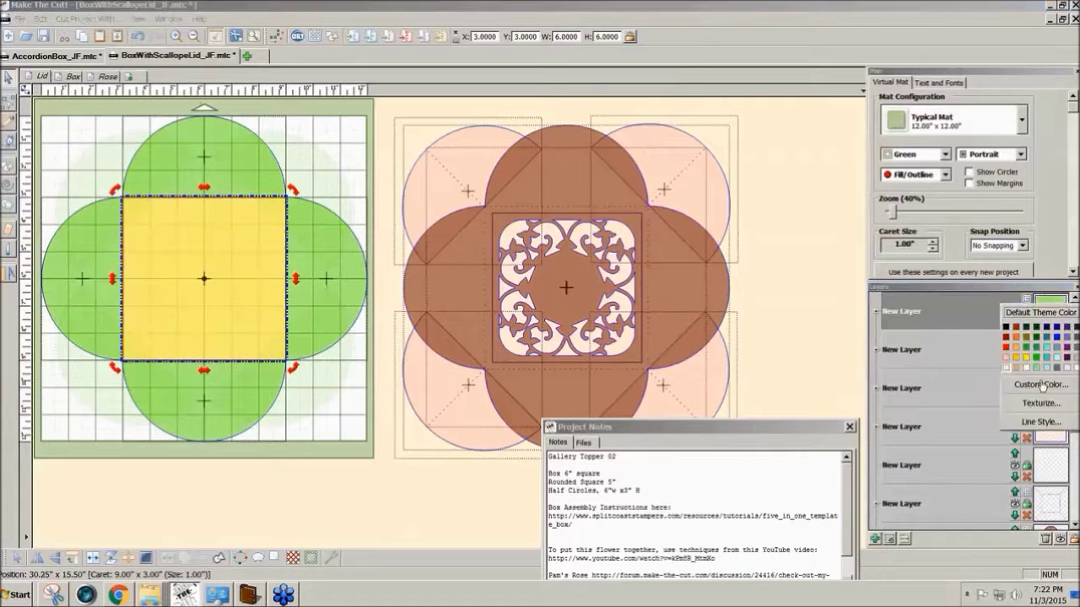
click(1037, 418)
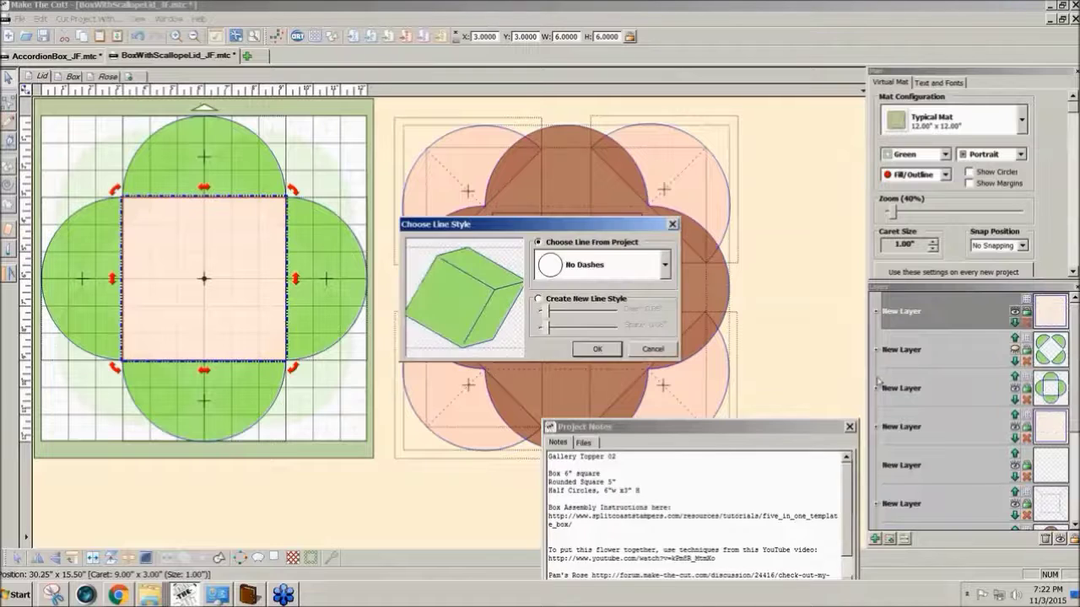
click(537, 299)
drag(546, 331, 553, 333)
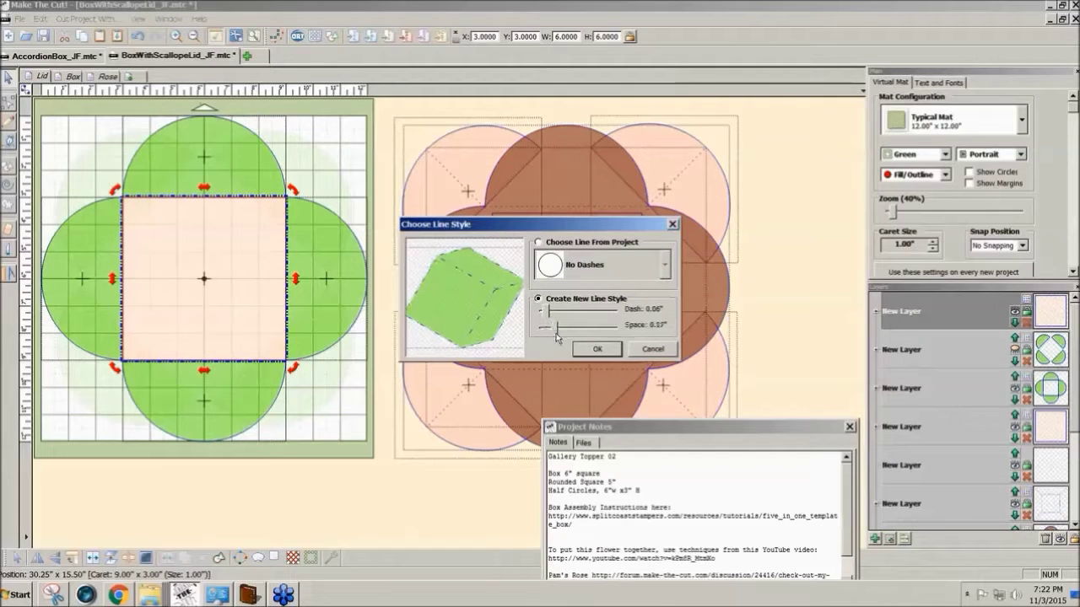
click(597, 348)
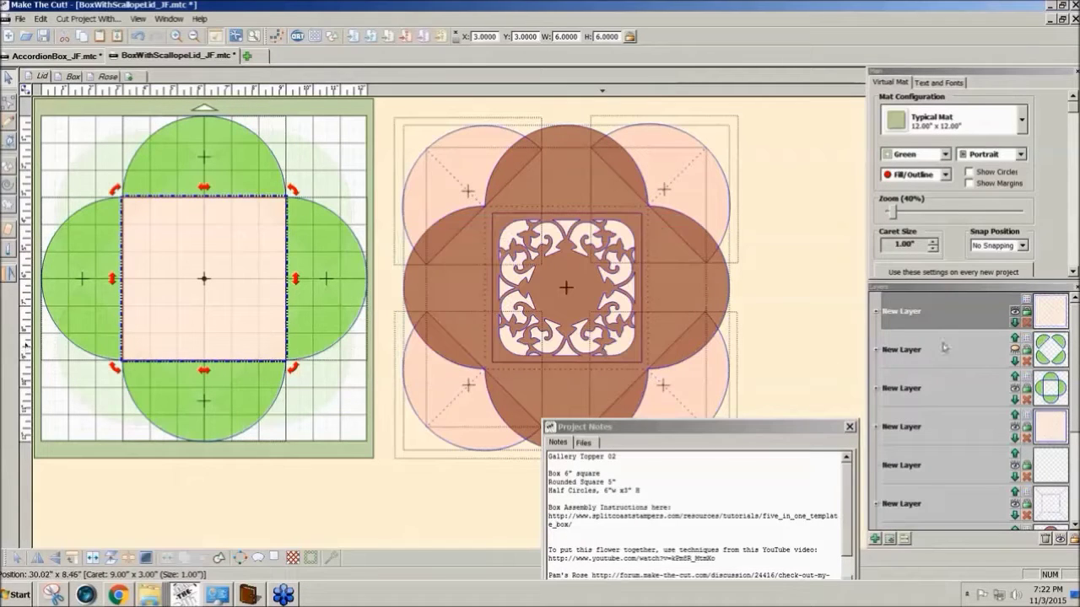
- Hide the dashed square's layer, weld the four upright half circles with the original square, and show the dashed square again
click(1014, 312)
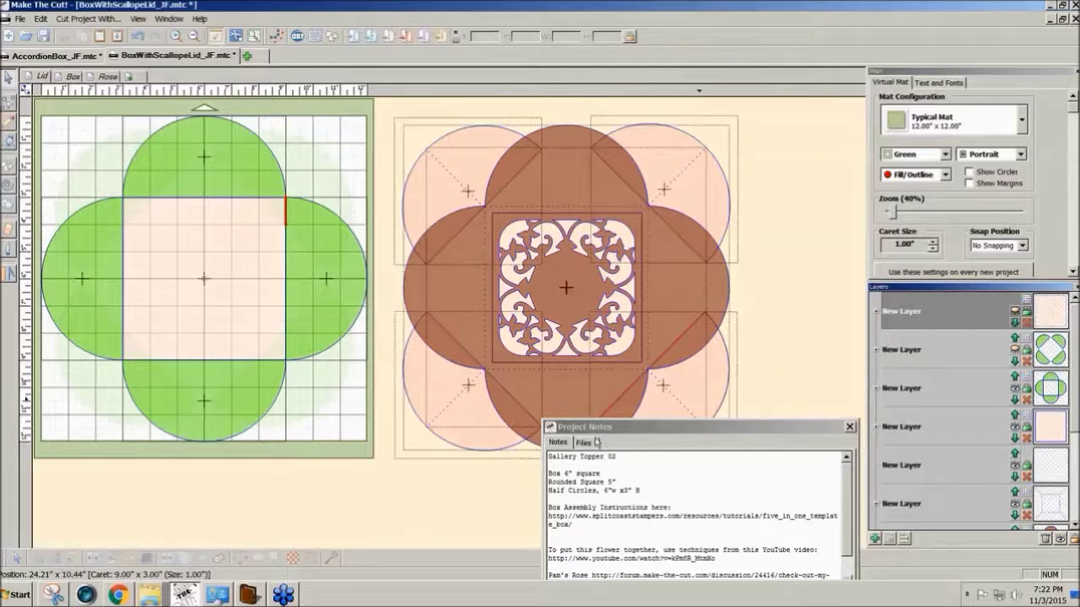
drag(387, 465, 30, 97)
click(184, 557)
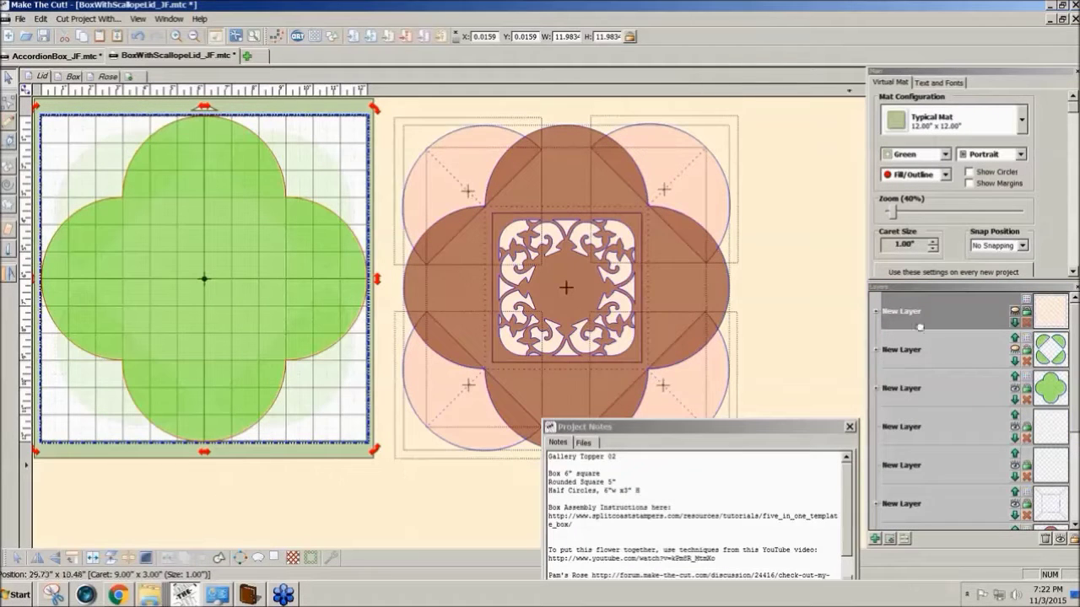
click(1016, 311)
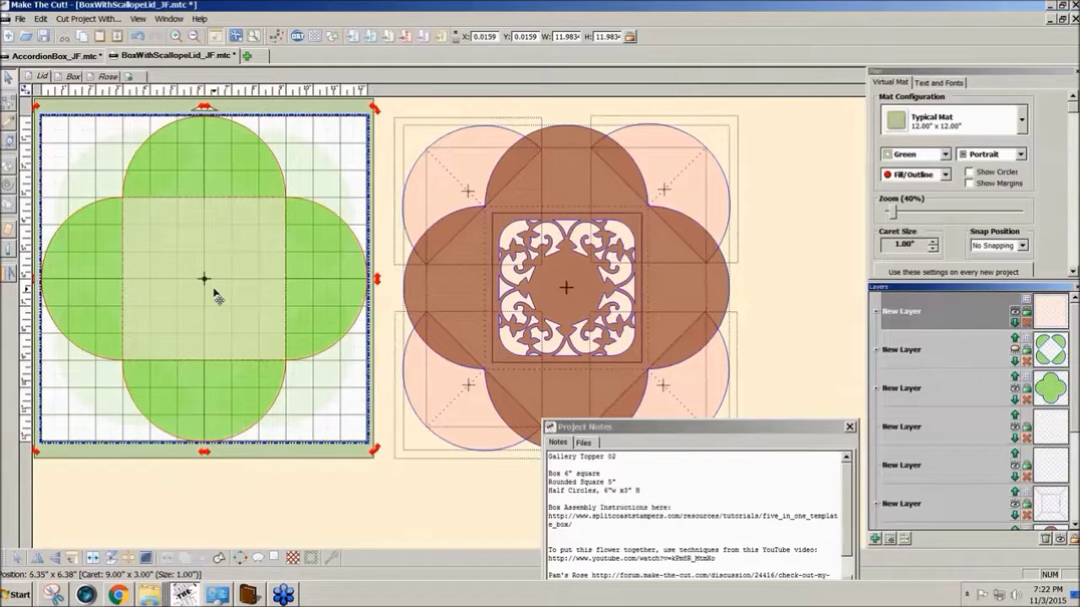
- Show the diagonal half circles and draw a diagonal line about 2.02 by 2.21 inches across the square's upper-left corner
click(1015, 351)
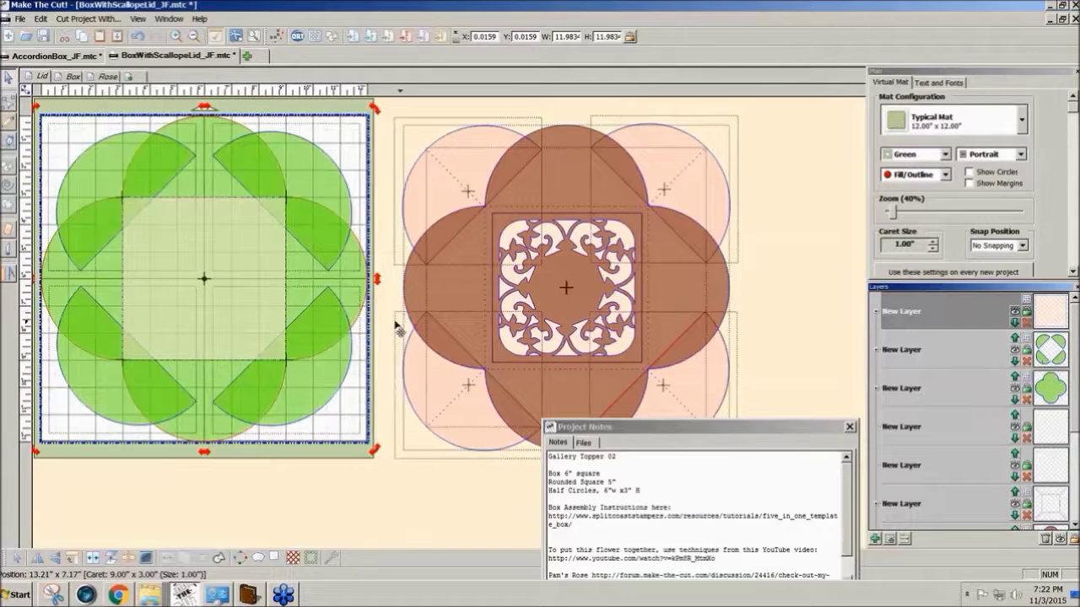
click(10, 143)
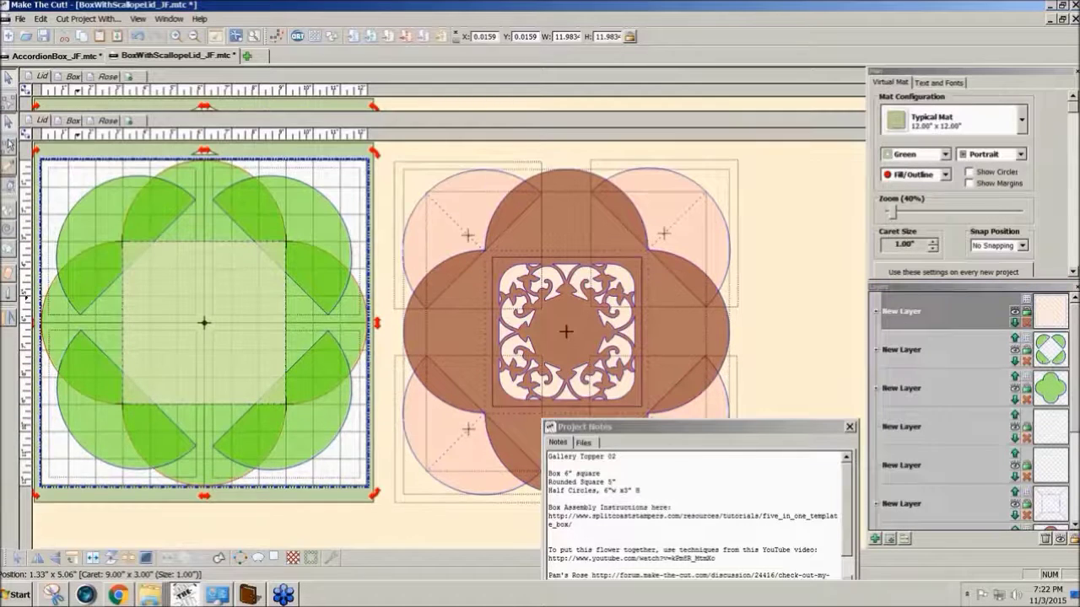
click(136, 258)
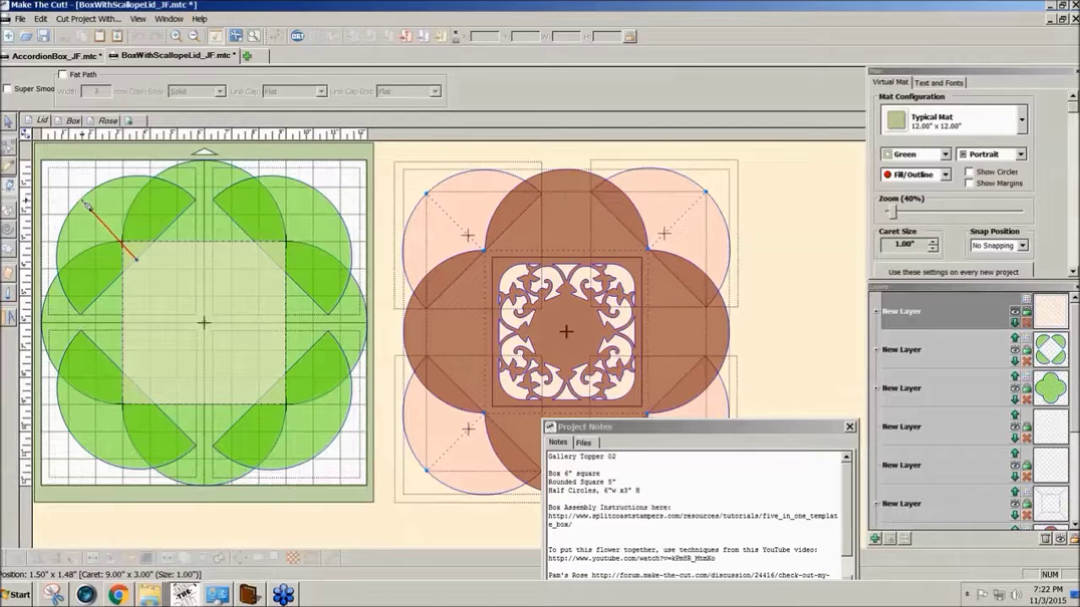
click(86, 204)
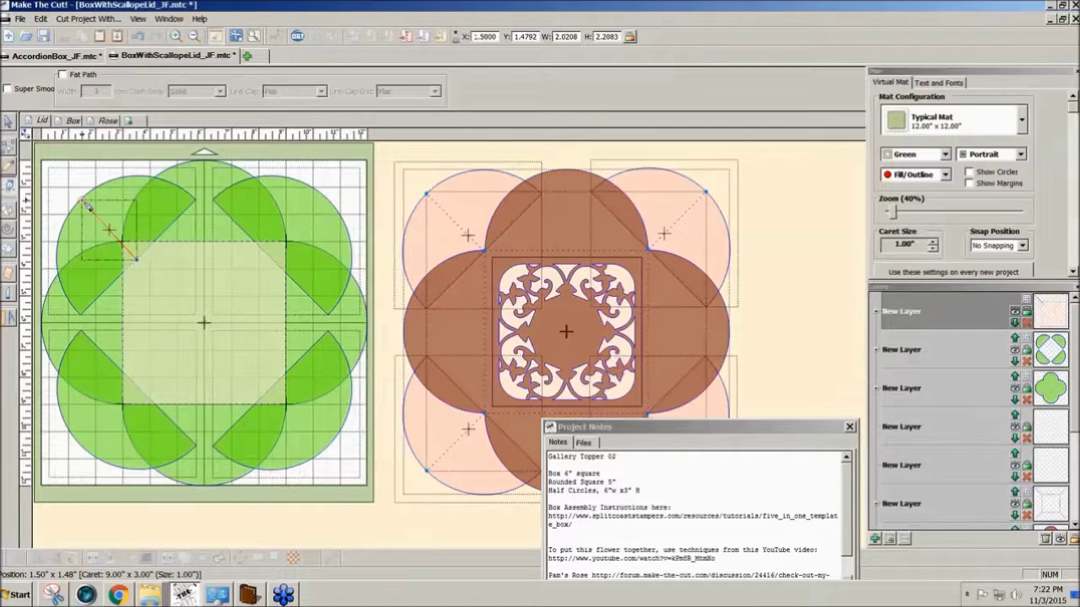
click(8, 125)
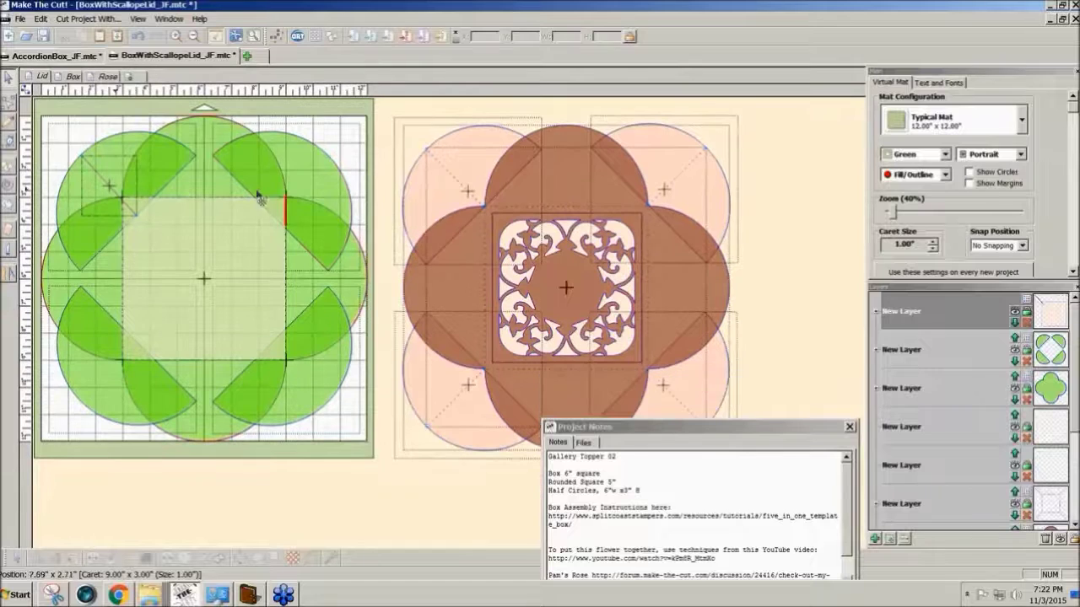
- Delete the upper-right, lower-right and lower-left diagonal half circles, keeping only the upper-left one
click(337, 186)
key(Delete)
click(326, 340)
key(Delete)
click(92, 385)
key(Delete)
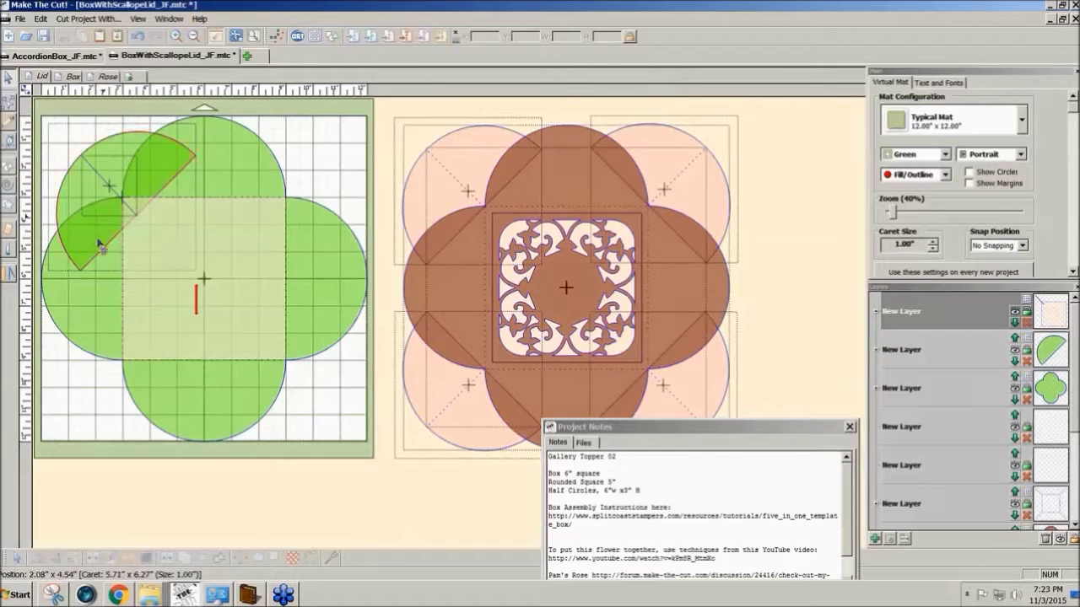
- Duplicate the upper-left half circle with its line, mirror the copy horizontally, and place it over the upper-right corner at X 6.3333, Y 0.2708
drag(44, 118, 223, 289)
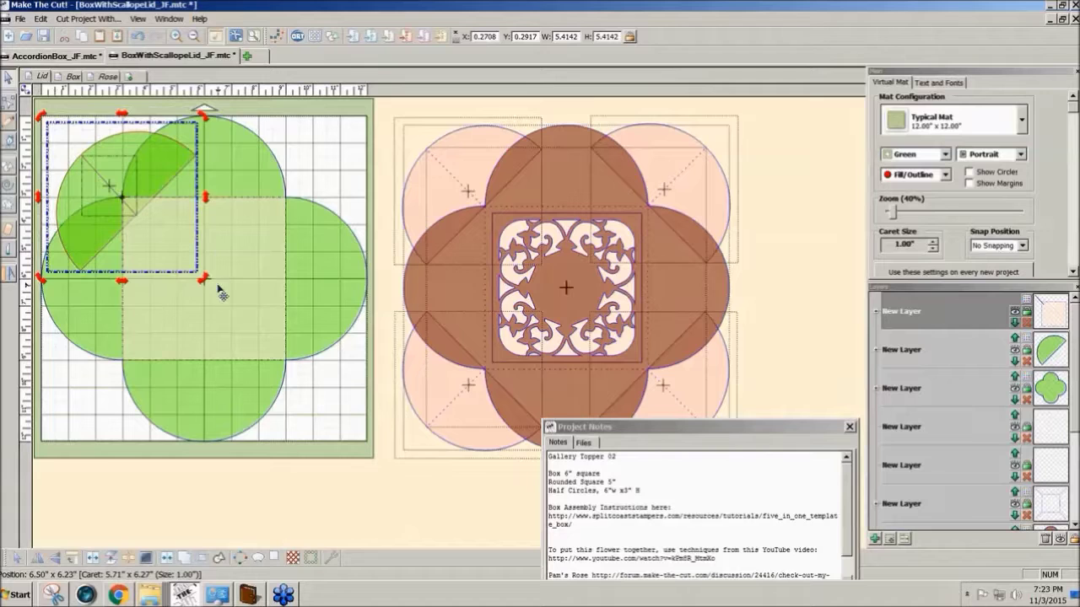
drag(110, 230, 295, 226)
click(54, 558)
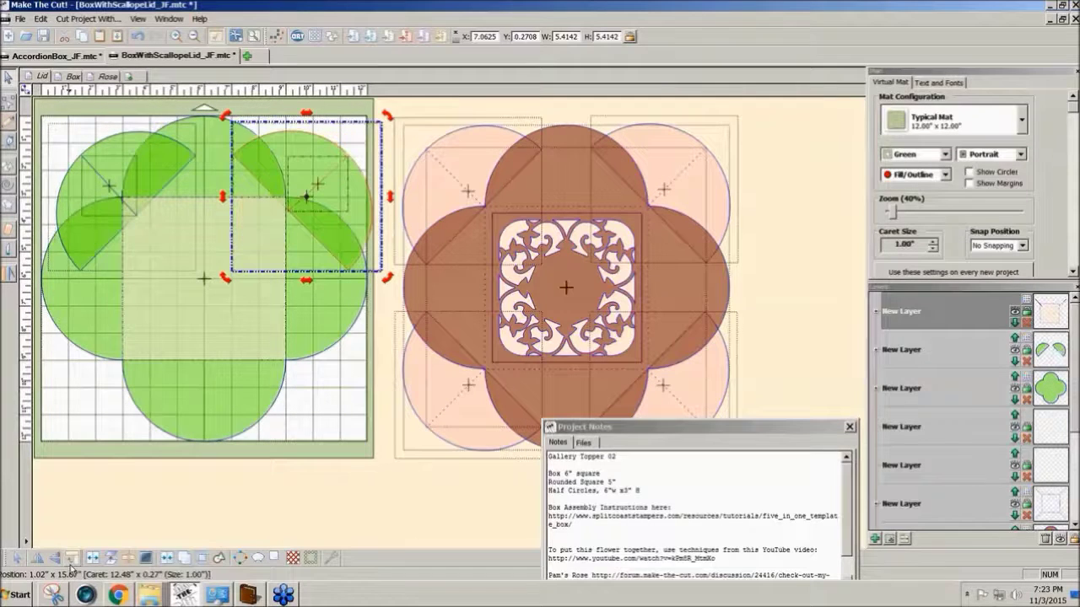
drag(345, 207, 333, 184)
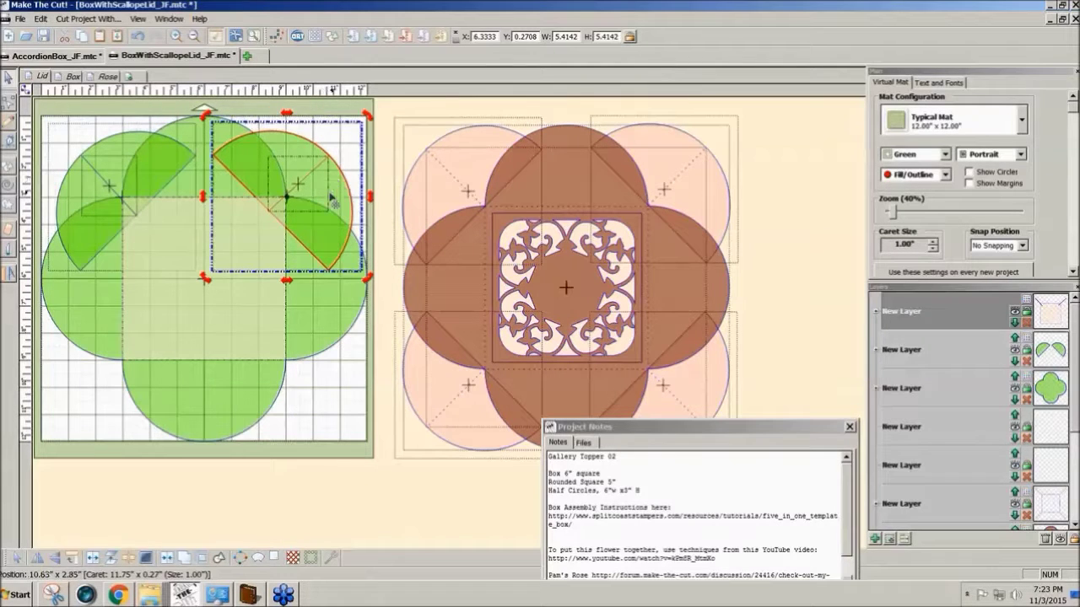
- Duplicate the upper-right half circle with its line, flip the copy vertically, and undo an accidental move of the dashed square
click(72, 559)
drag(264, 245, 253, 401)
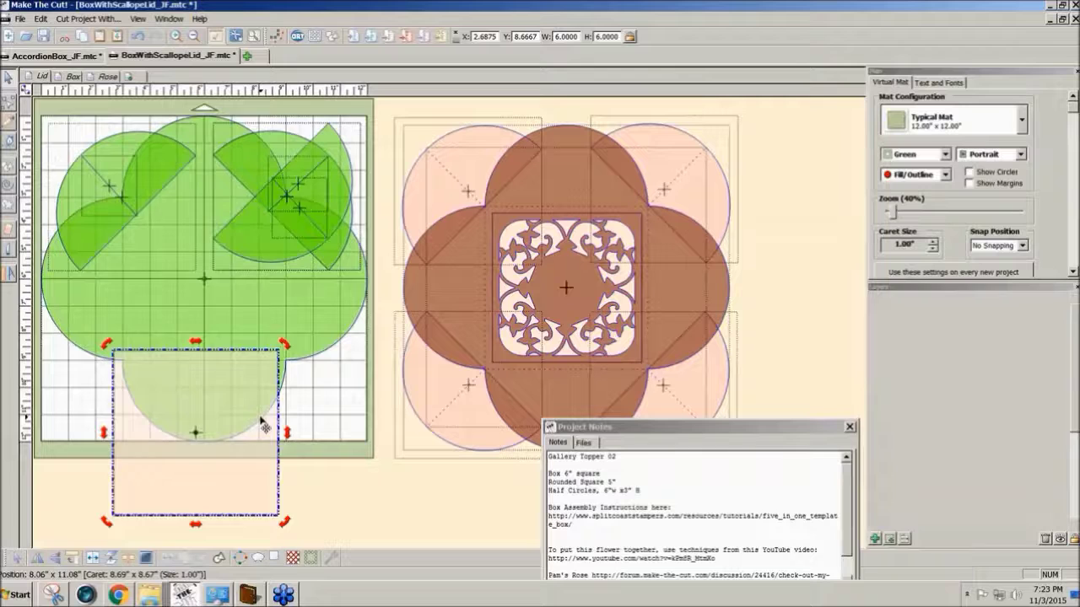
key(ctrl+z)
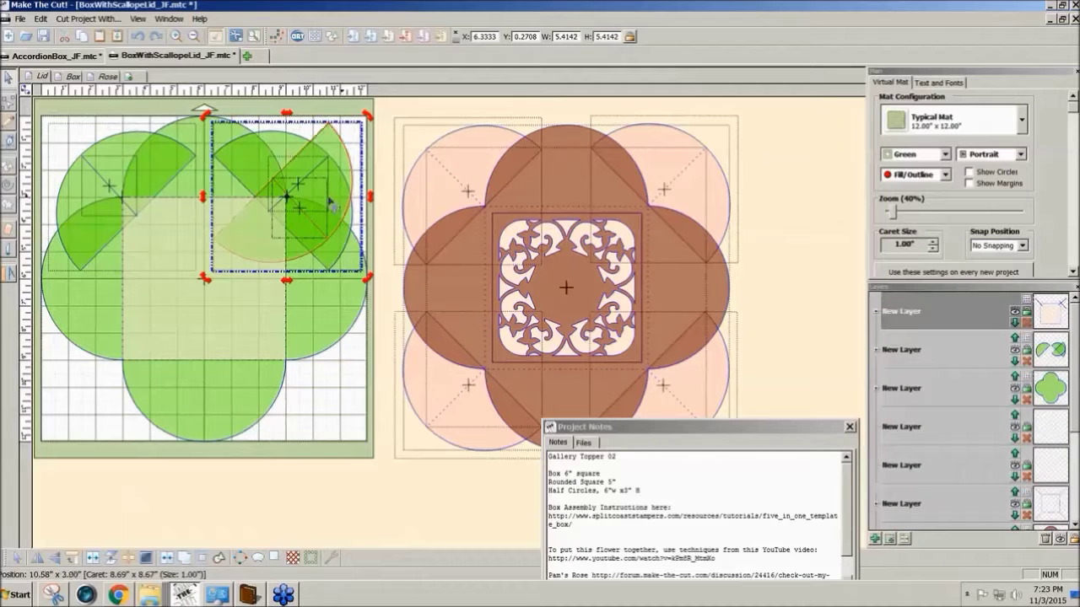
- Place the flipped copy over the square's lower-right corner and a horizontally mirrored duplicate over the lower-left corner at X 0.2708, Y 6.2708
drag(329, 202, 159, 364)
key(ctrl+c)
key(ctrl+v)
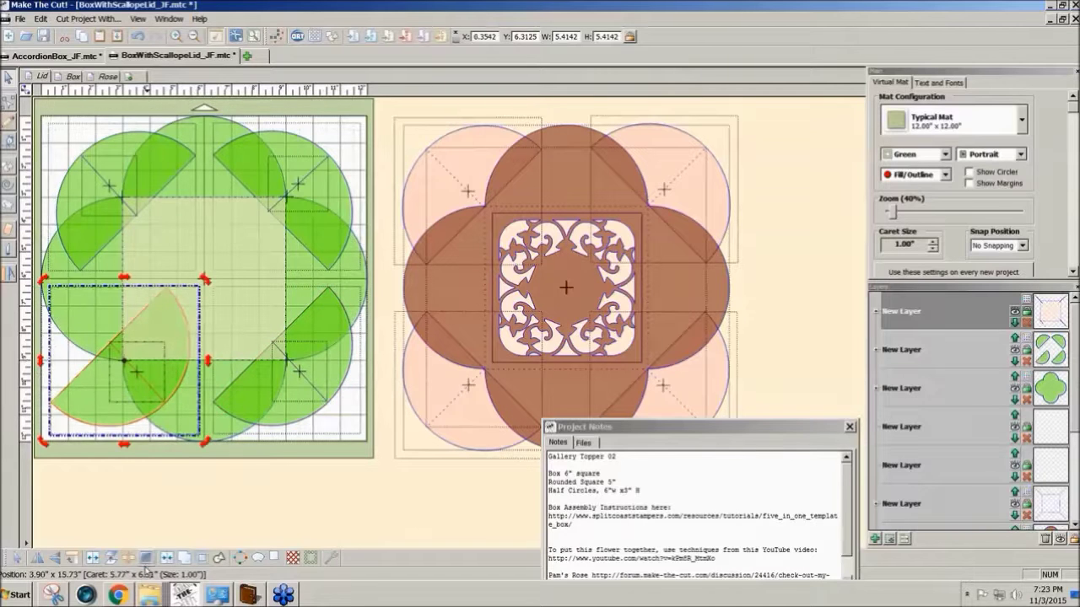
click(73, 561)
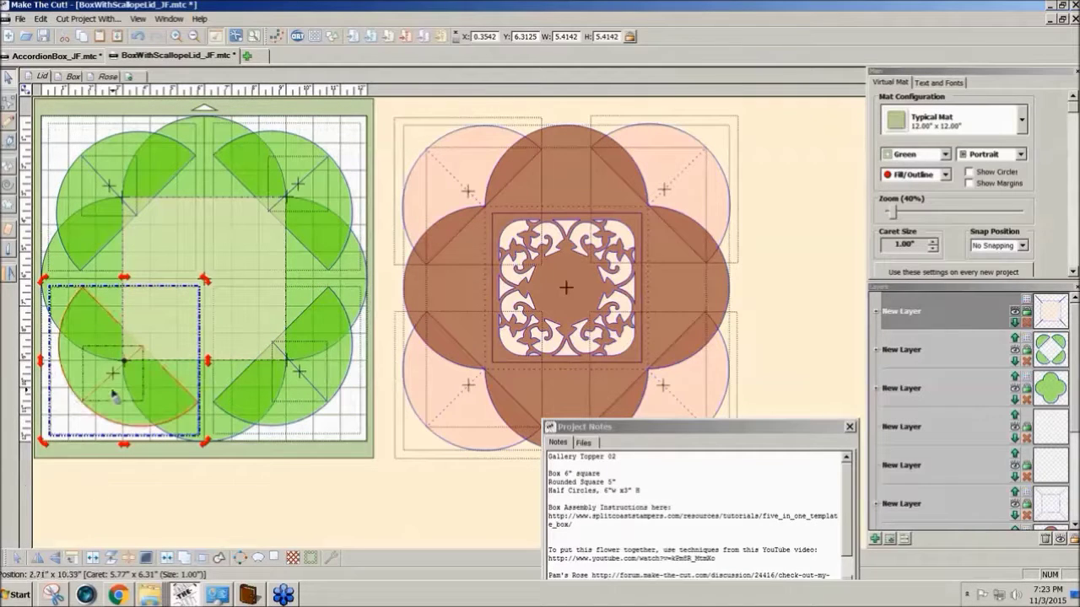
drag(108, 387, 105, 384)
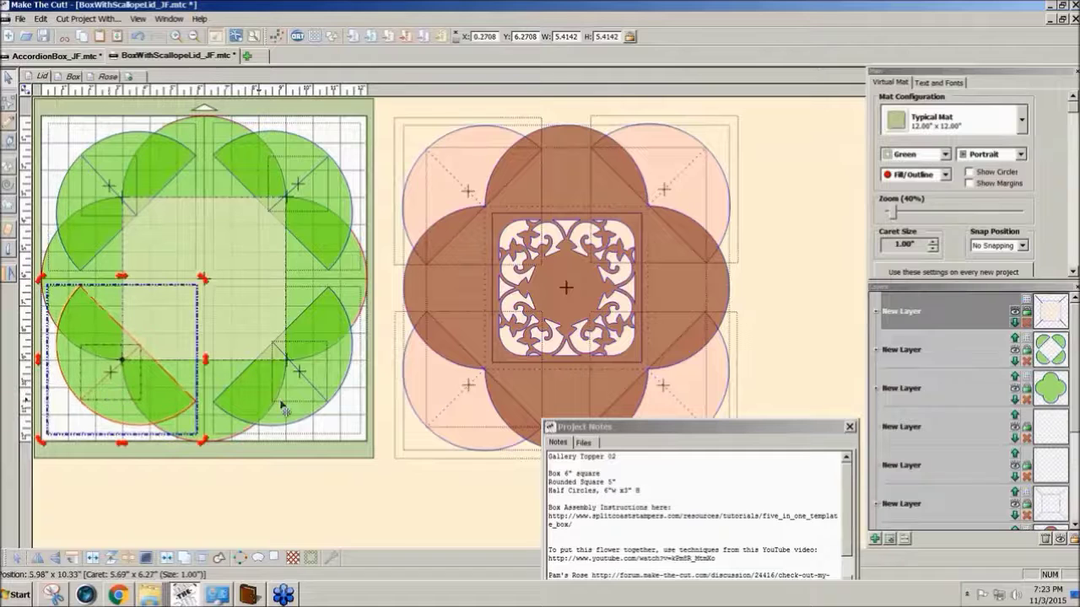
- Apply a new dashed line style with 0.06" dashes to the layer holding the square and the diagonal corner lines
click(824, 364)
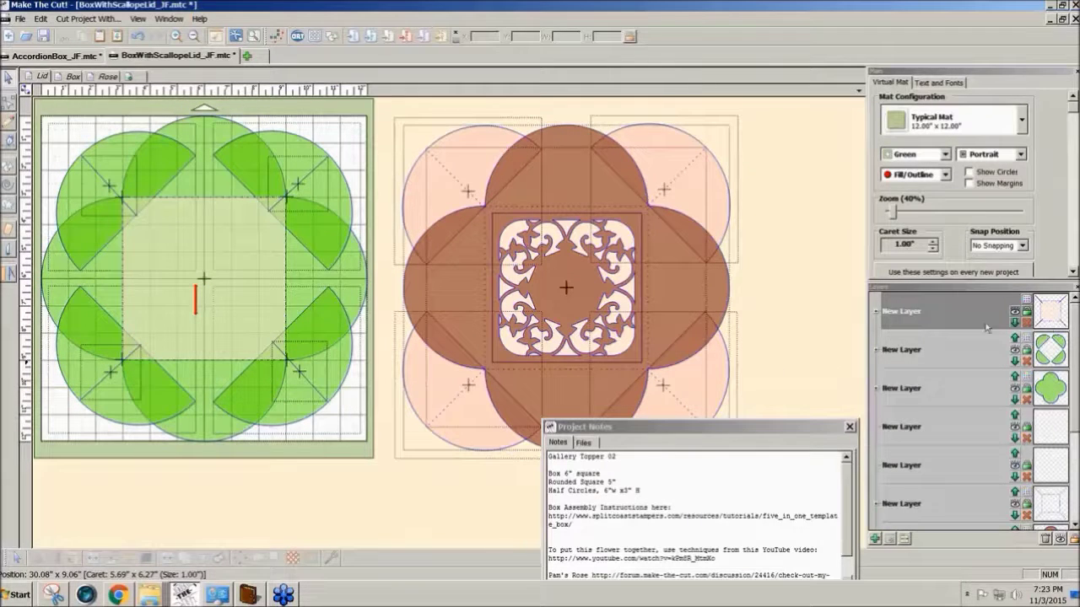
click(1027, 309)
click(1033, 421)
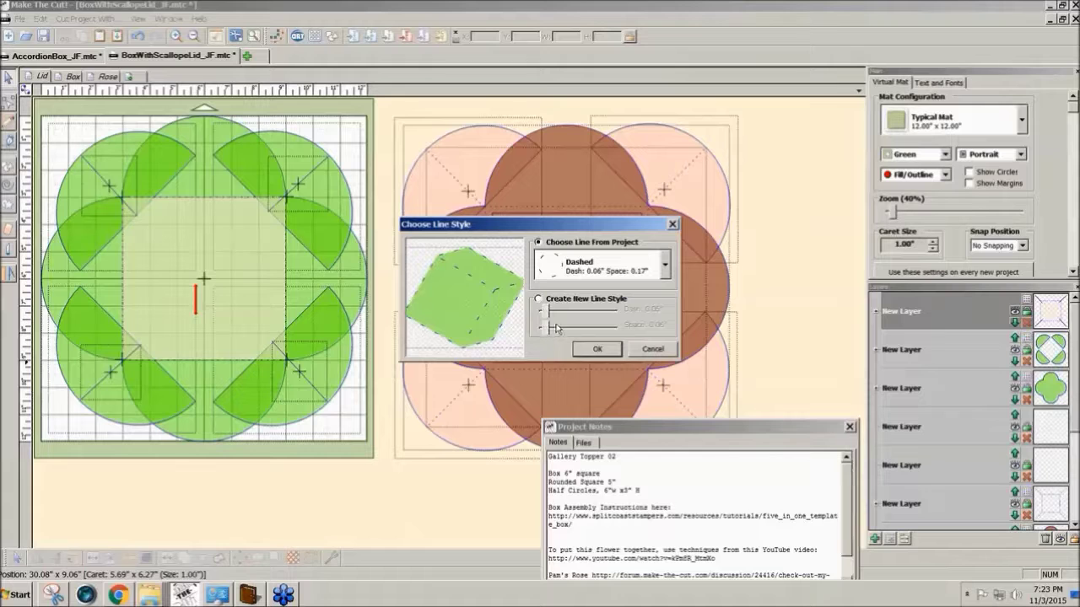
click(539, 300)
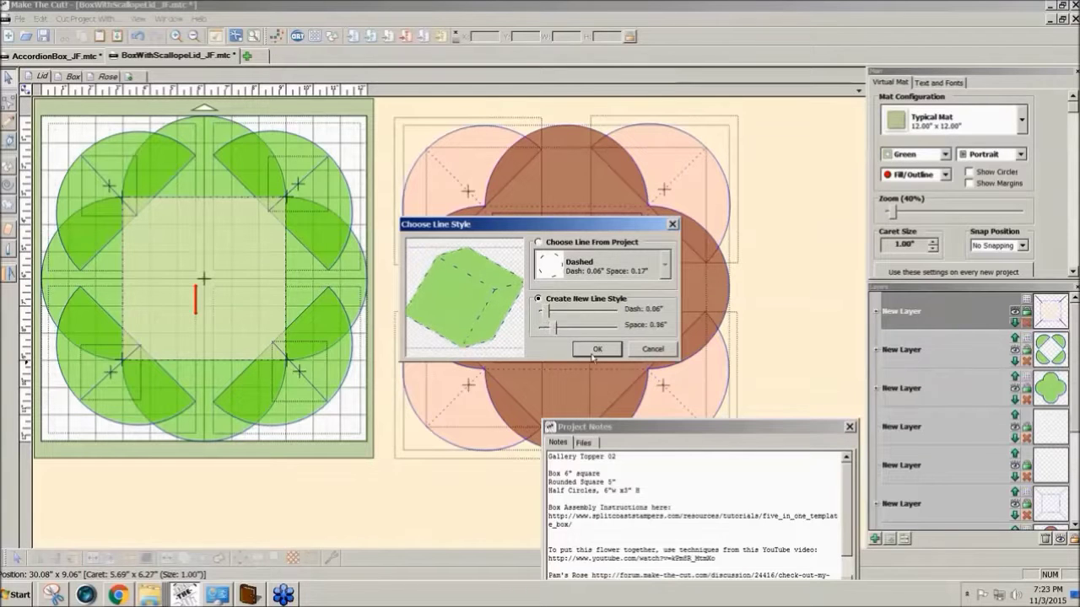
click(595, 350)
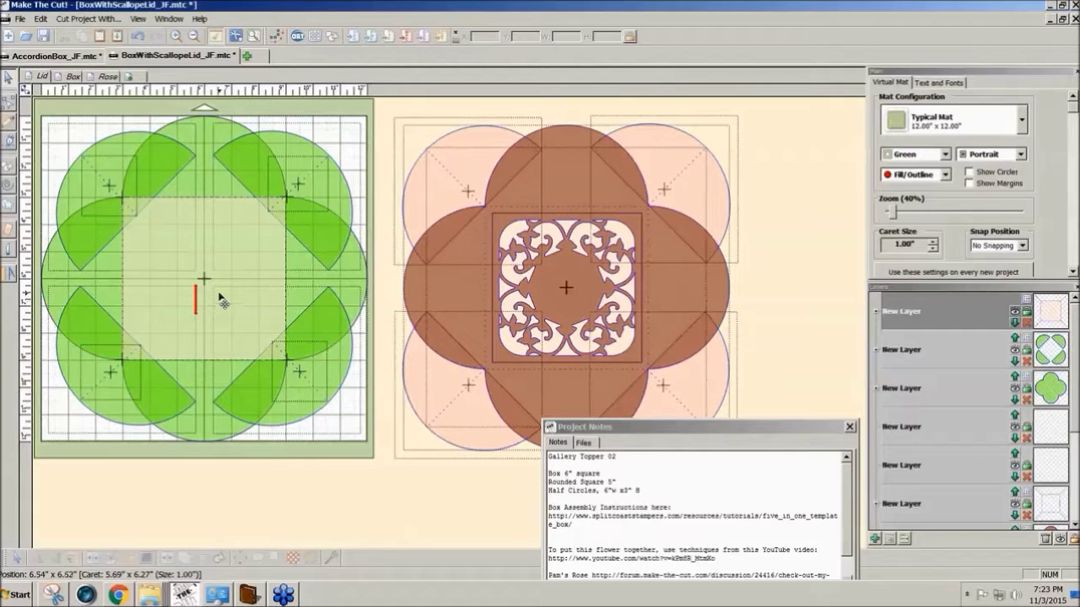
- Add a Rounded Square from the basic shapes to the lid and size it to 5 by 5 inches
click(332, 36)
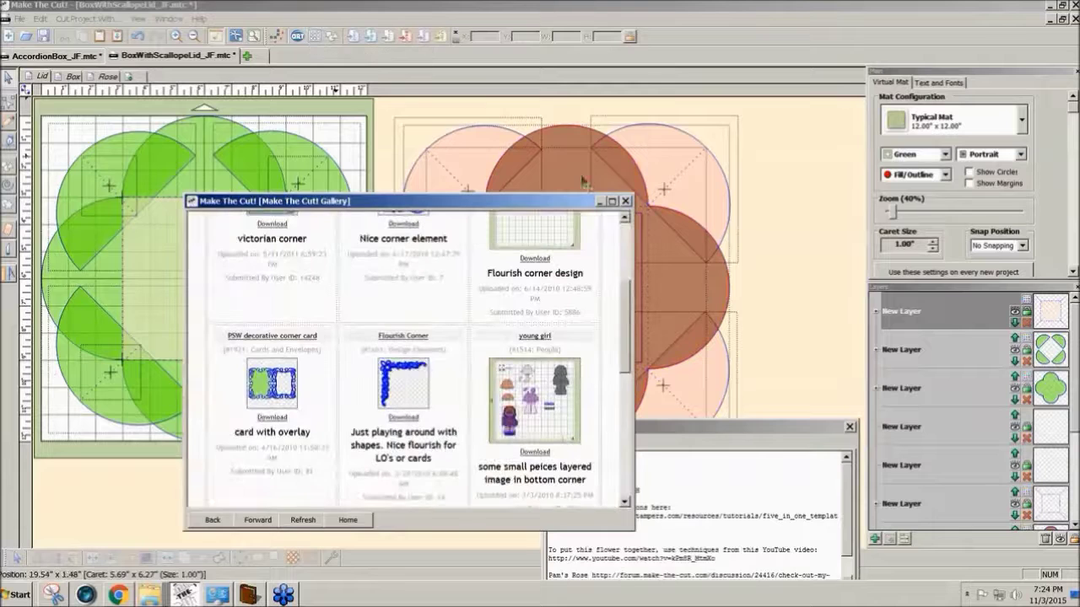
click(626, 201)
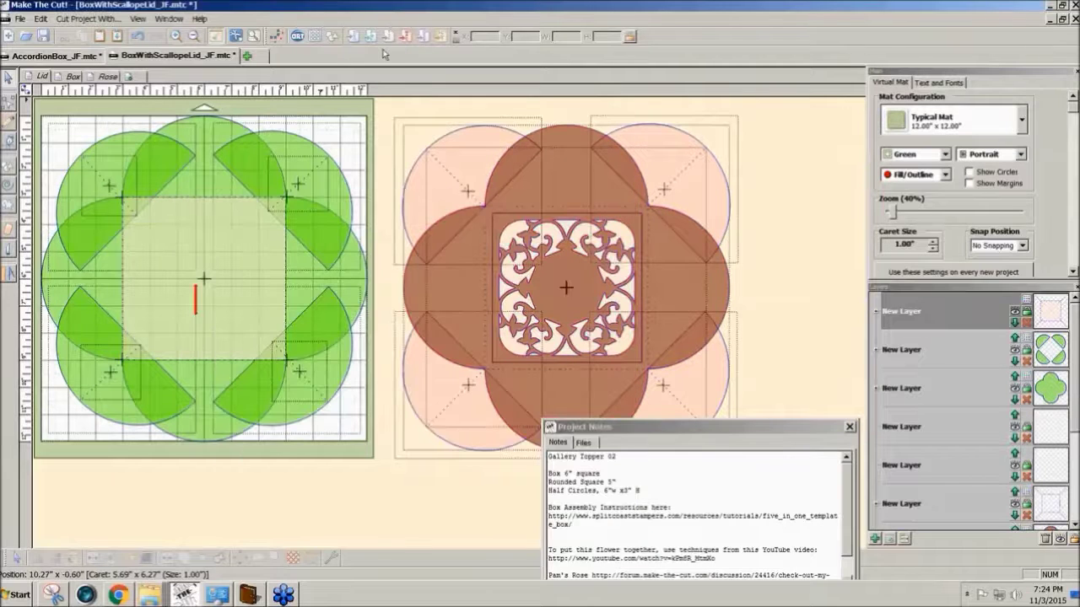
click(327, 37)
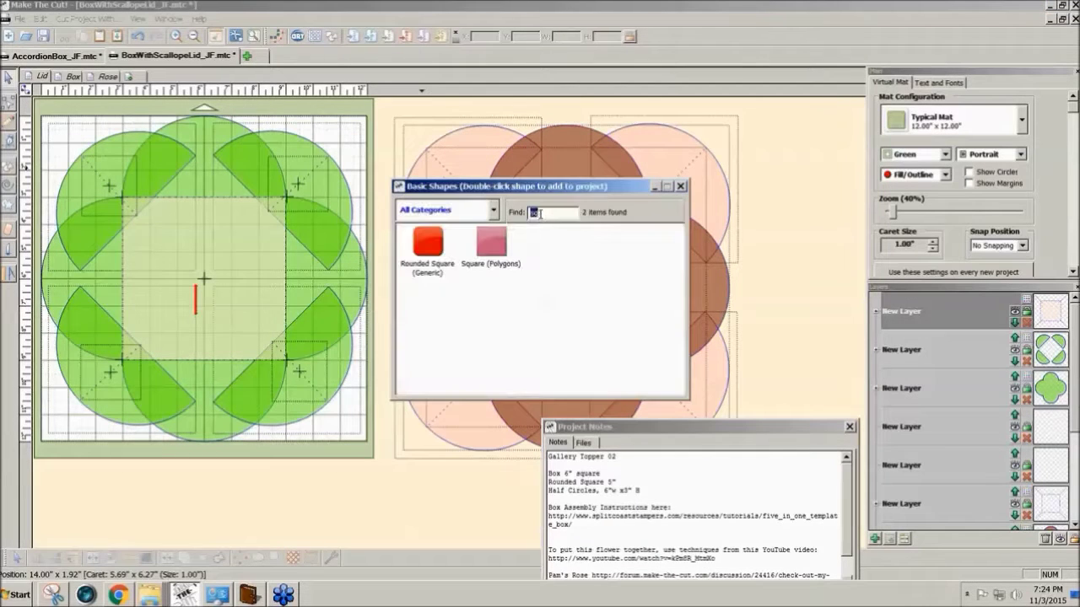
double_click(429, 255)
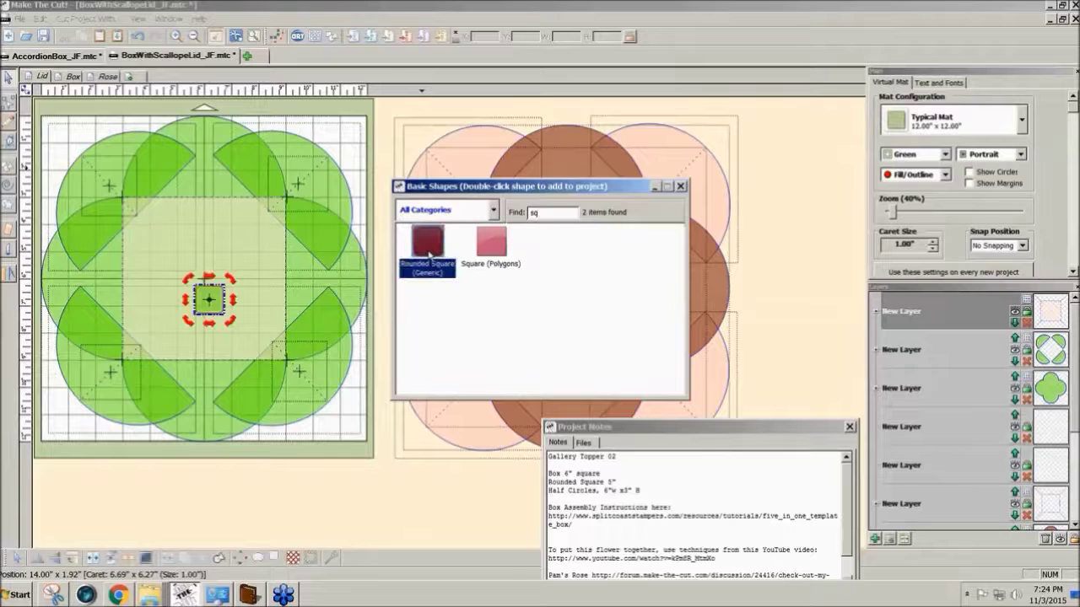
click(682, 186)
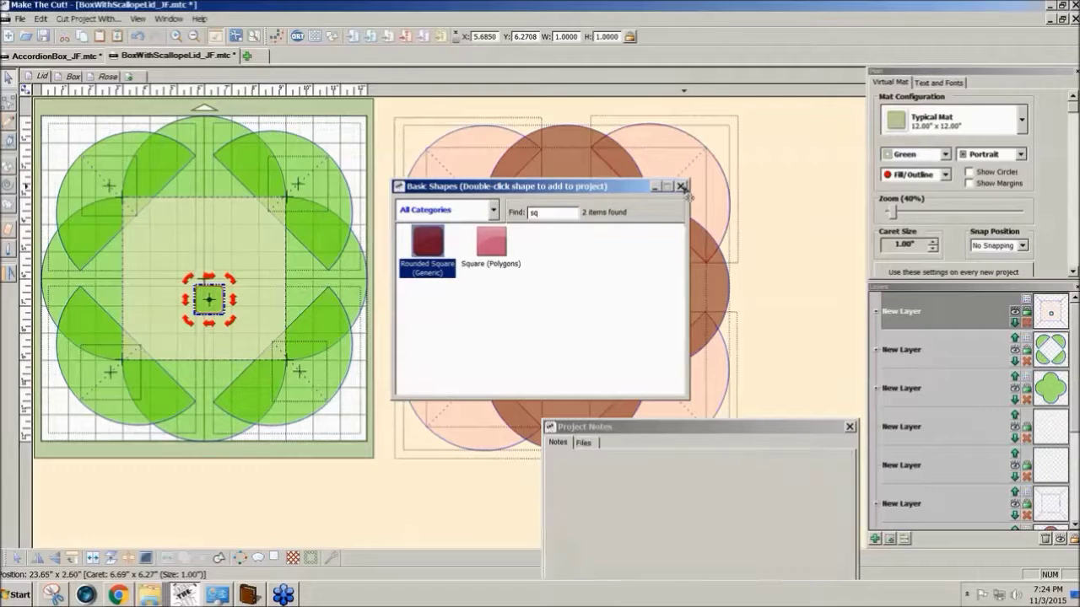
double_click(578, 37)
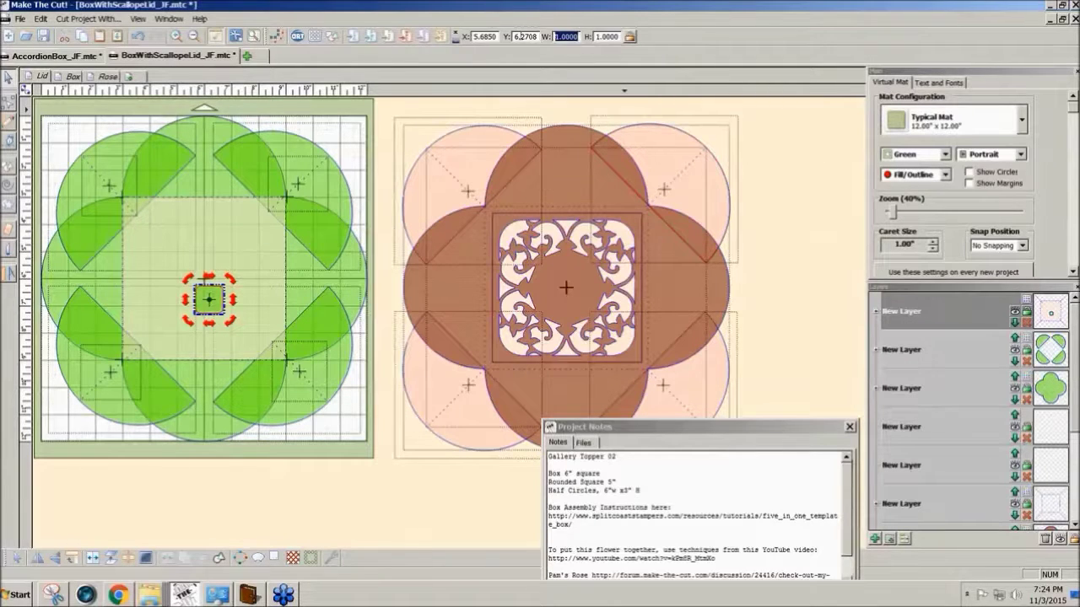
text(5)
key(Return)
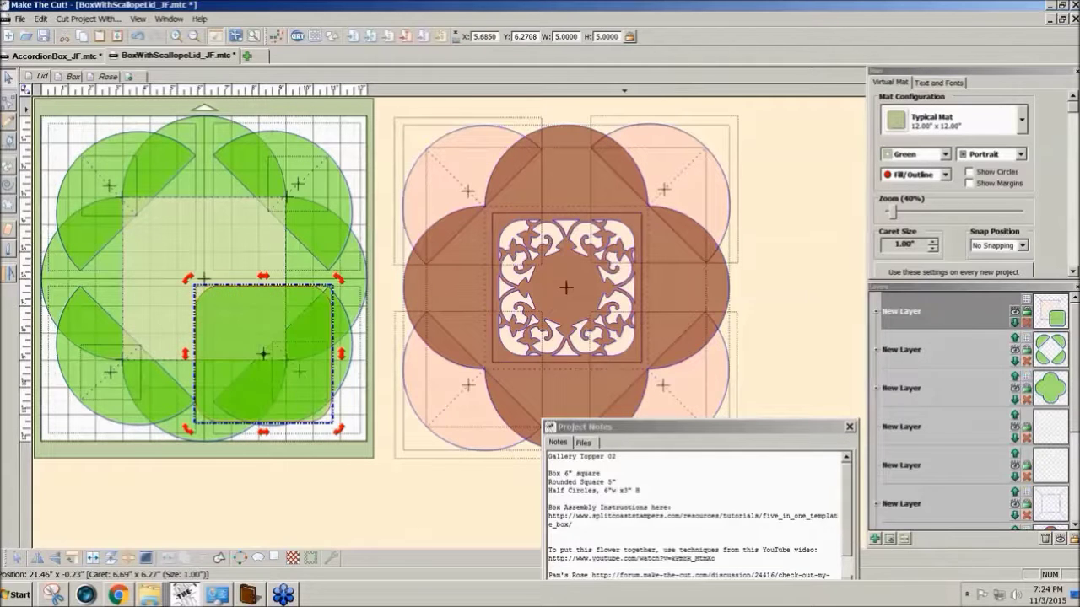
- Centre the 5-inch rounded square inside the dashed square, and briefly hide its layer to check which shapes it holds
drag(273, 354, 218, 280)
click(404, 446)
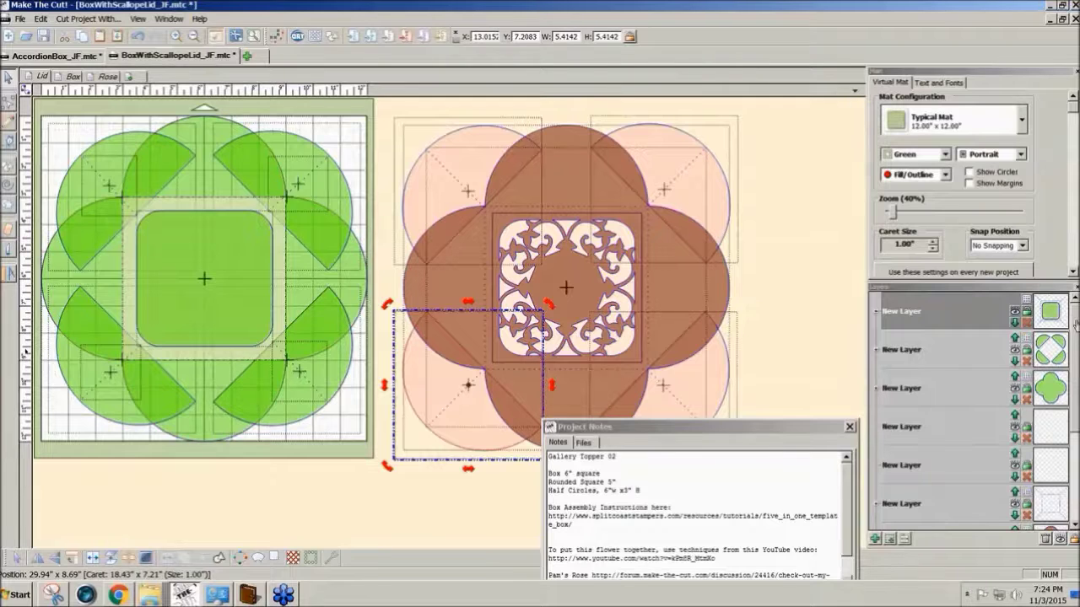
click(1014, 312)
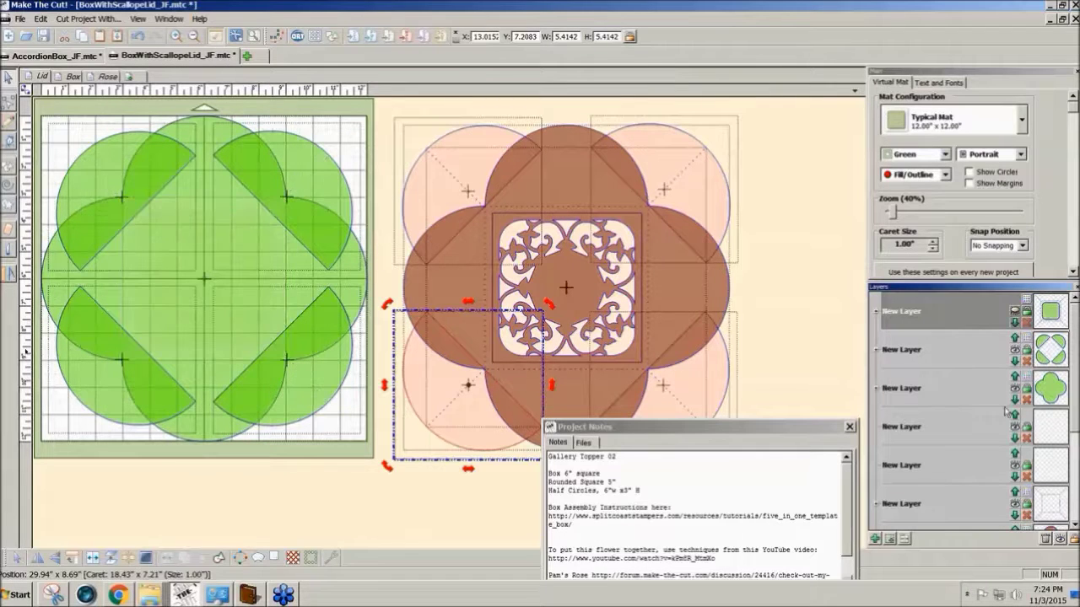
click(224, 430)
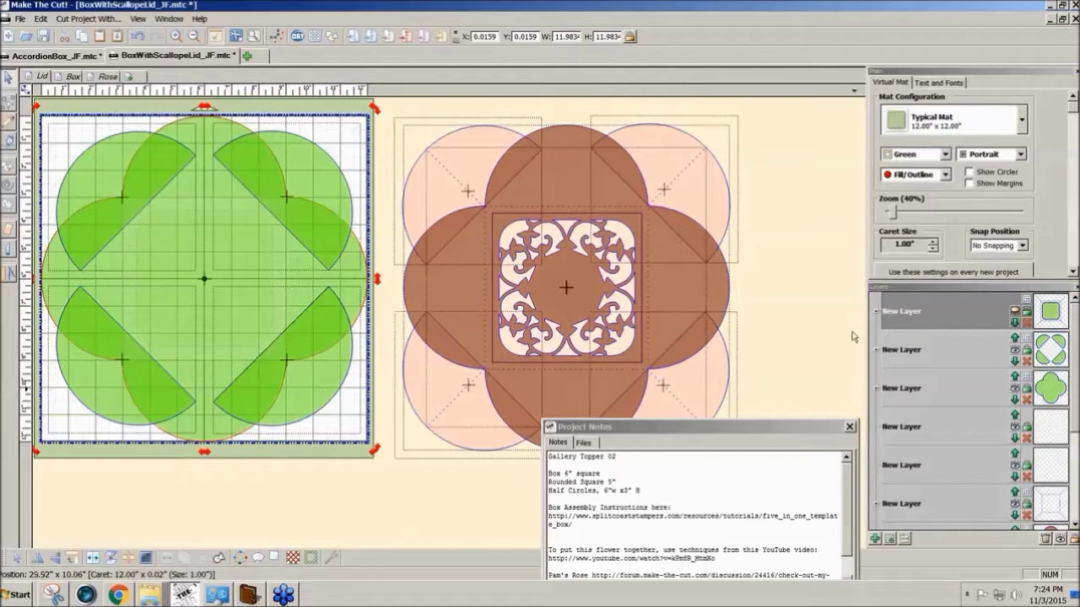
click(797, 338)
click(1026, 314)
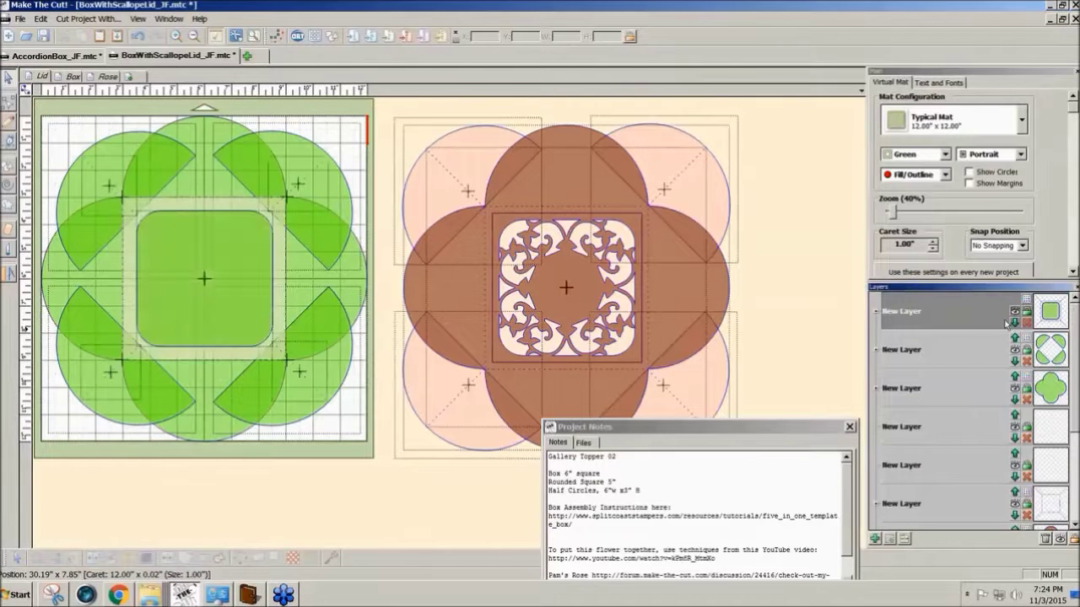
- Put the rounded square on its own new layer and join it with the welded scalloped lid to form a centre opening
click(246, 334)
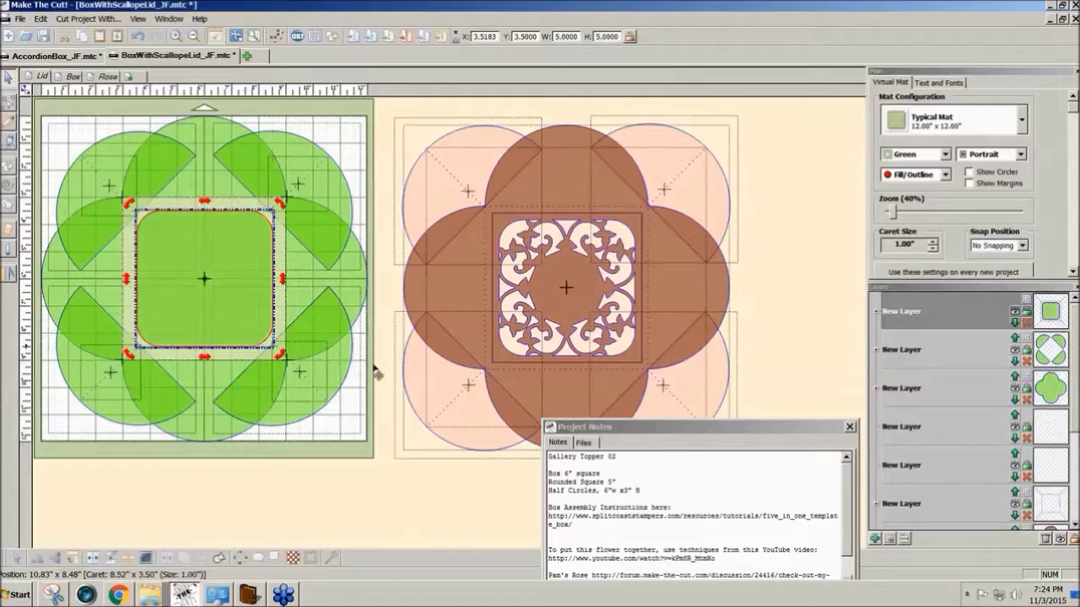
click(889, 538)
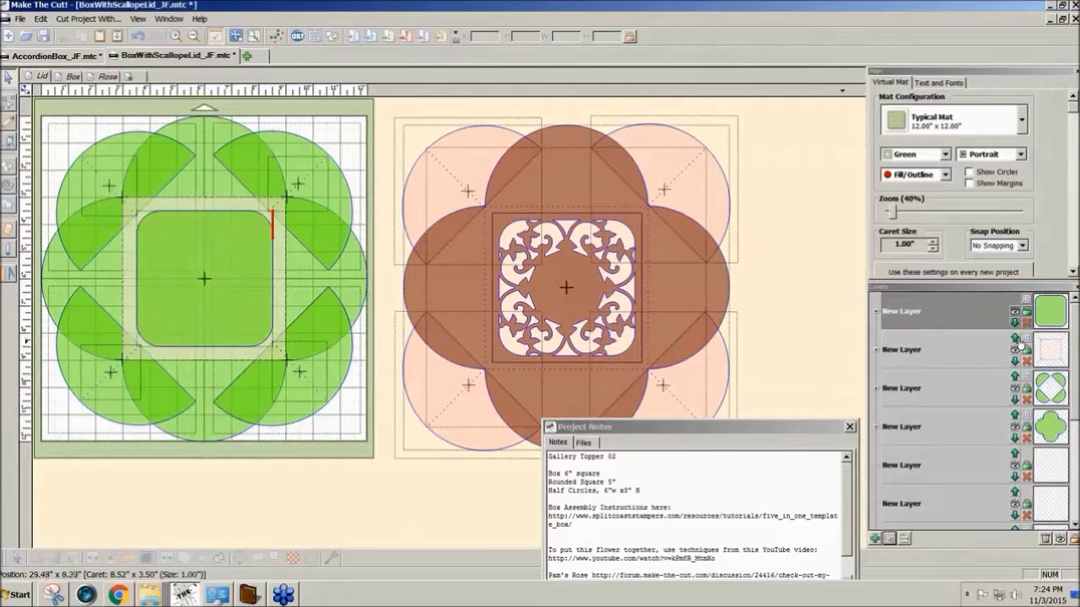
click(1051, 319)
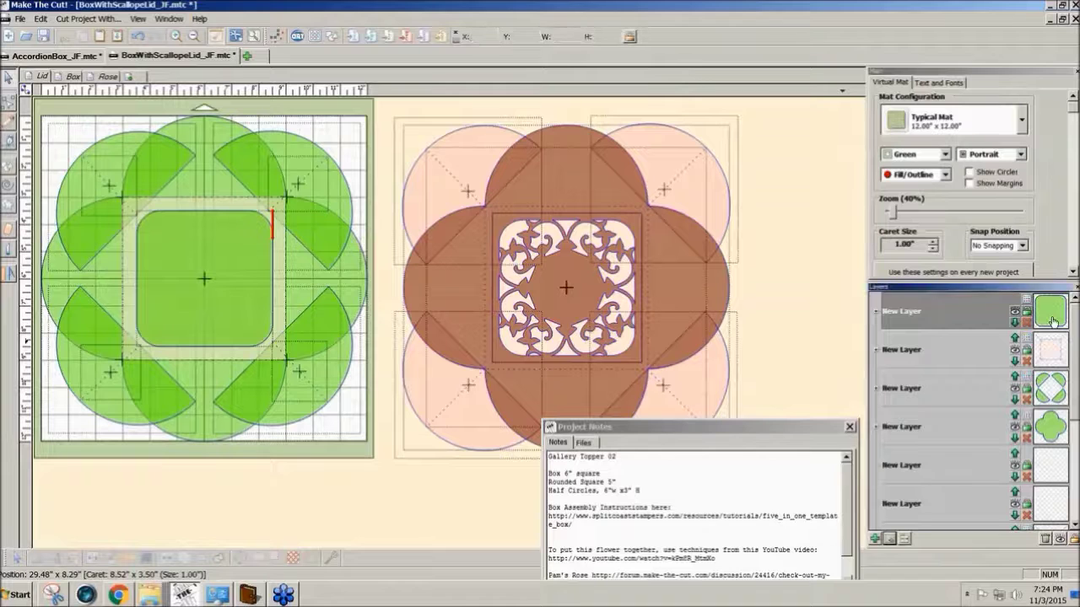
click(1054, 432)
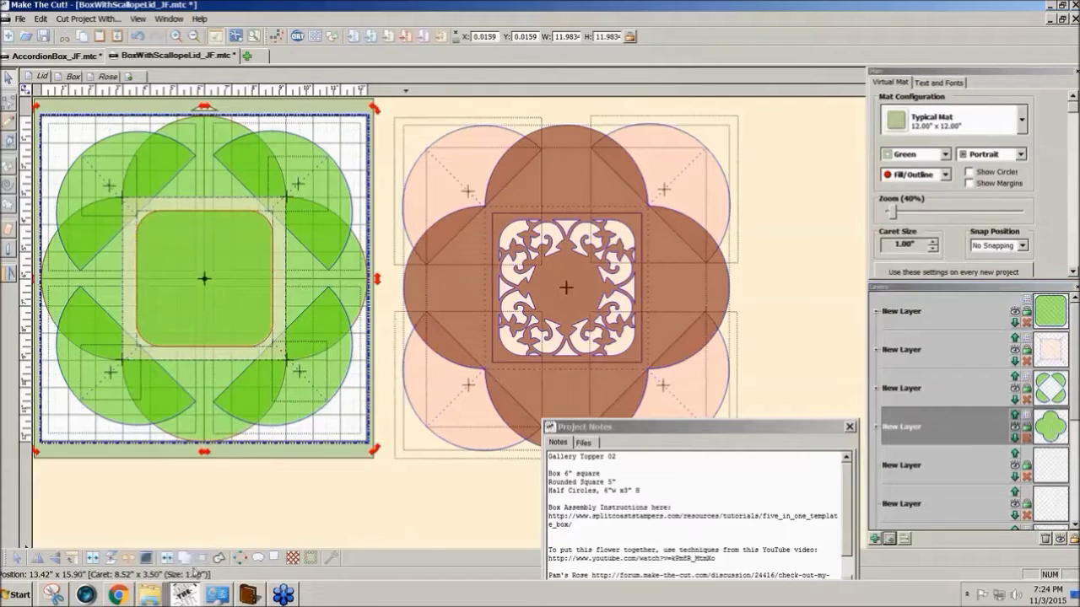
click(168, 558)
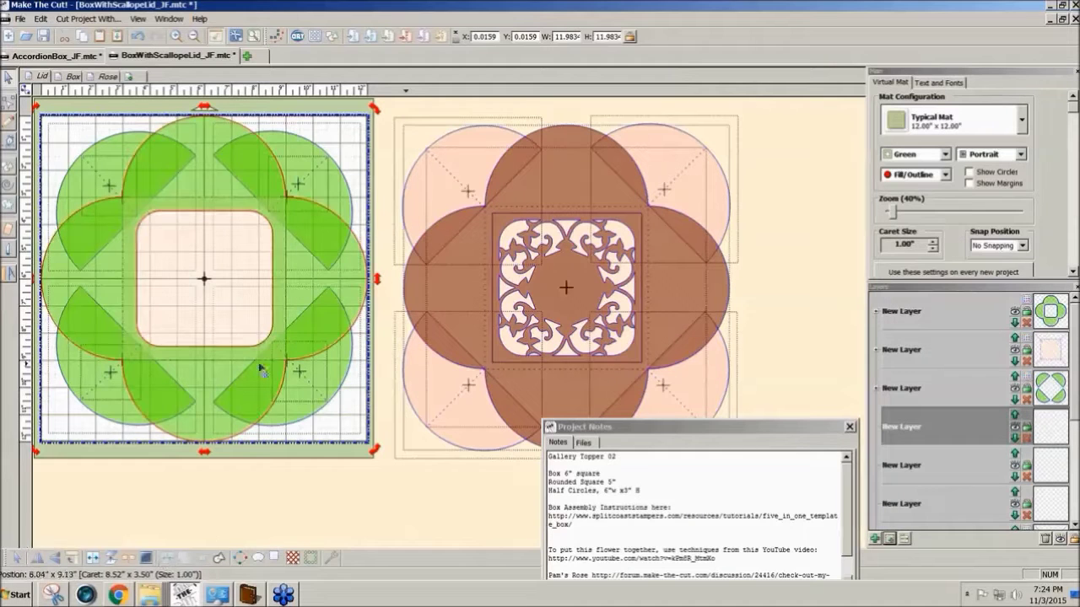
click(308, 432)
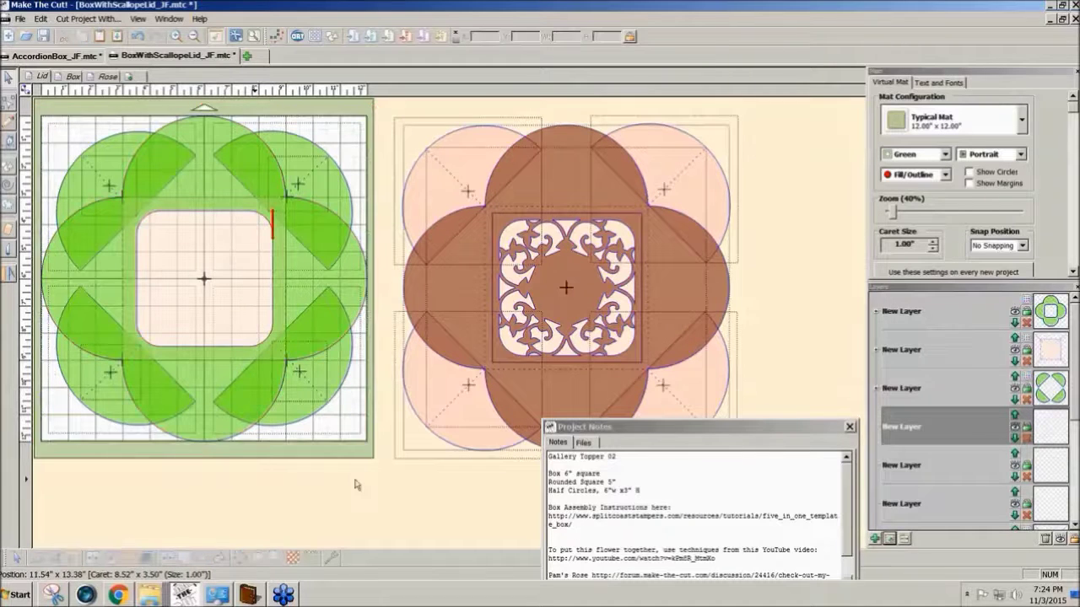
- Open the Make The Cut gallery and replace the previous search with one for "topper"
click(317, 38)
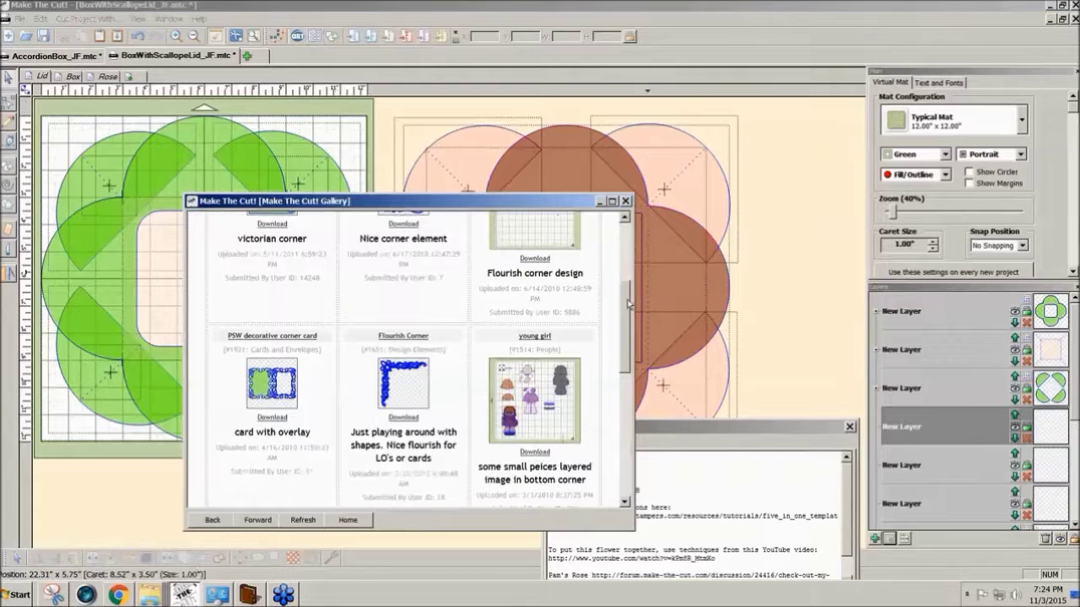
scroll(428, 306, up, 3)
click(429, 288)
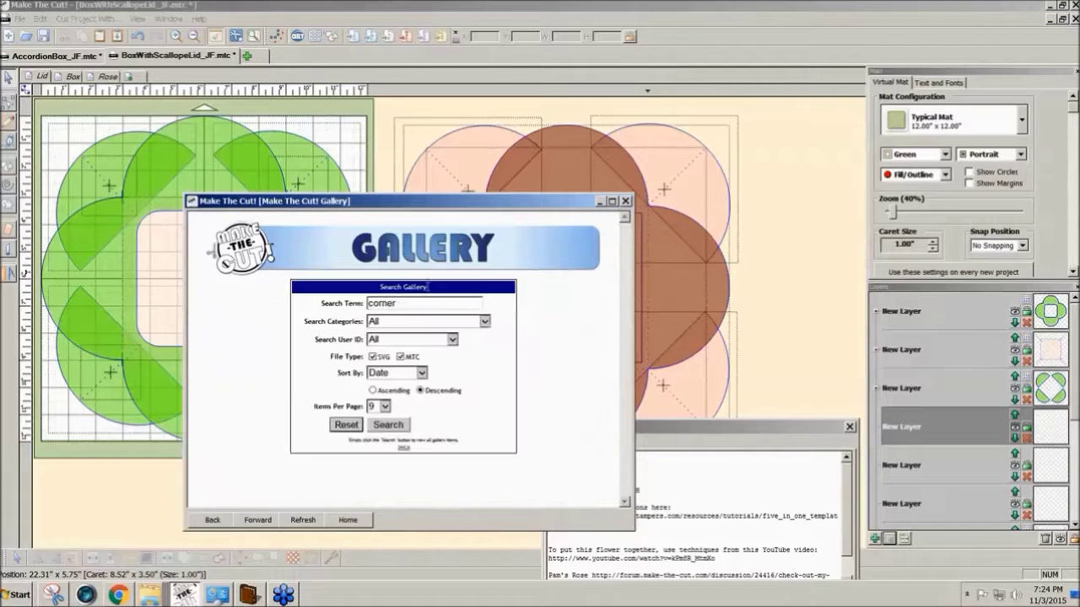
drag(403, 303, 341, 301)
text(f)
key(BackSpace)
key(BackSpace)
key(BackSpace)
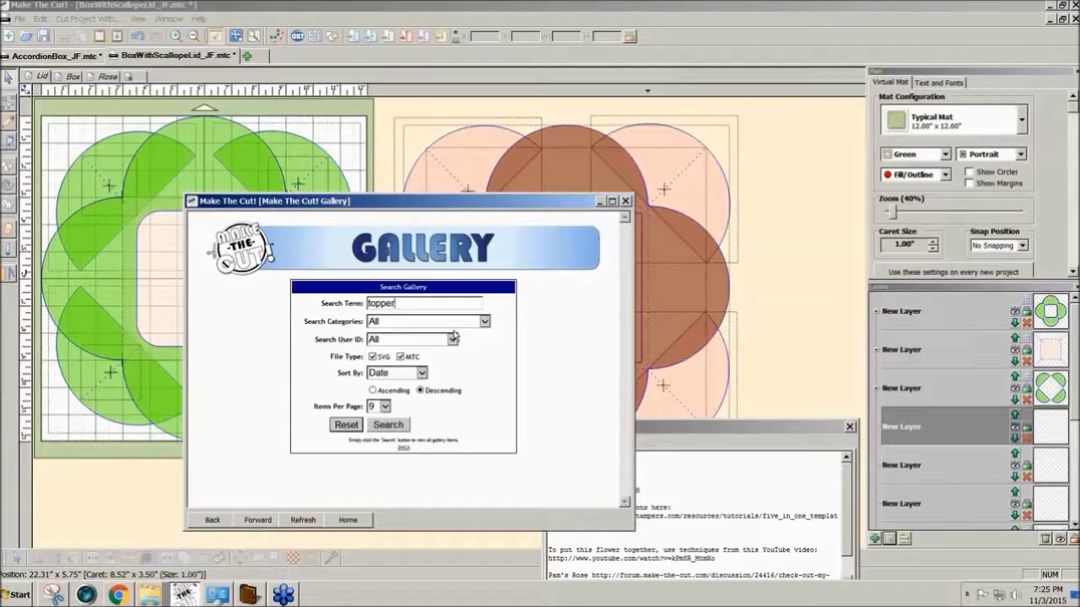
click(390, 426)
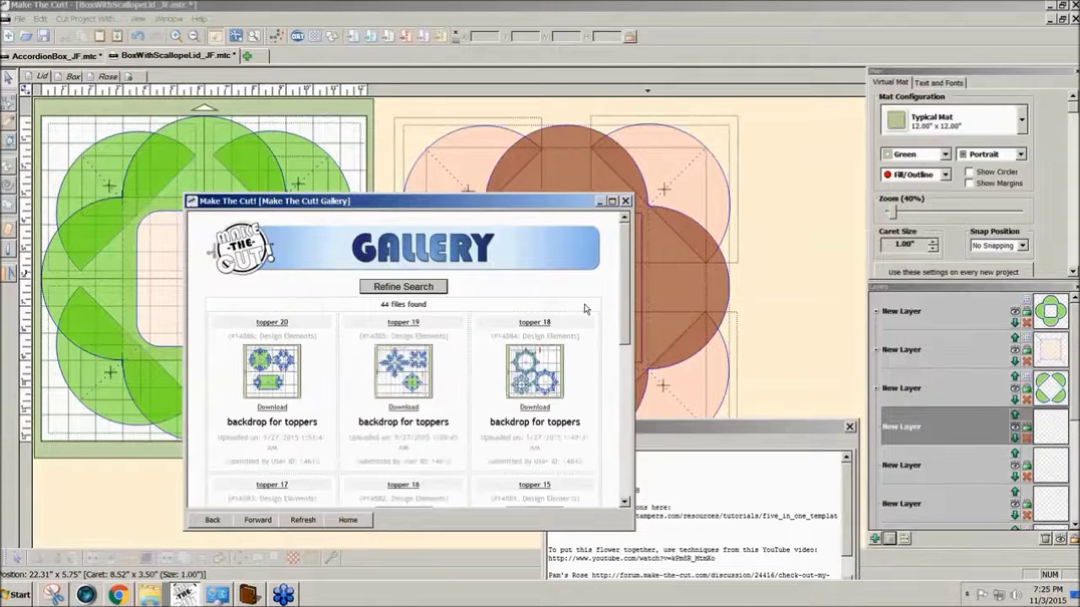
- Browse to the third page of gallery results and download the "topper 02" file
drag(622, 317, 605, 471)
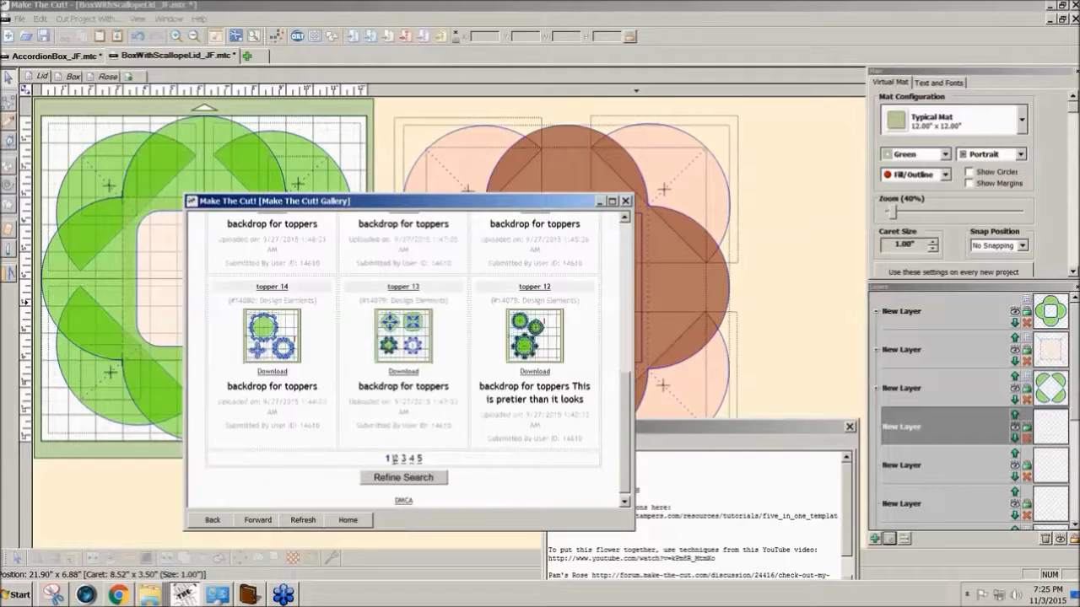
click(395, 459)
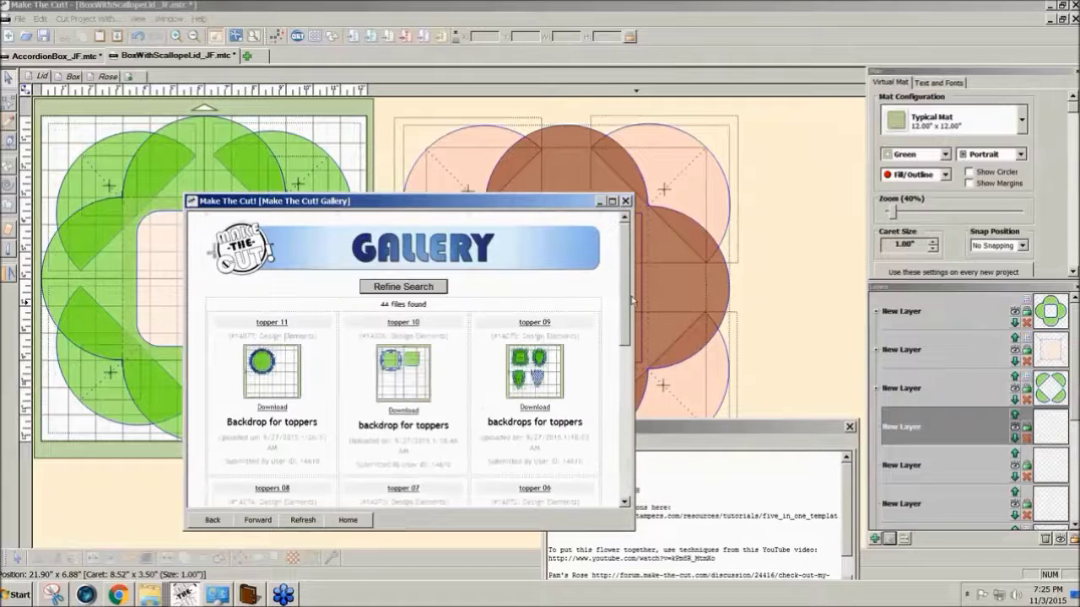
drag(627, 301, 607, 485)
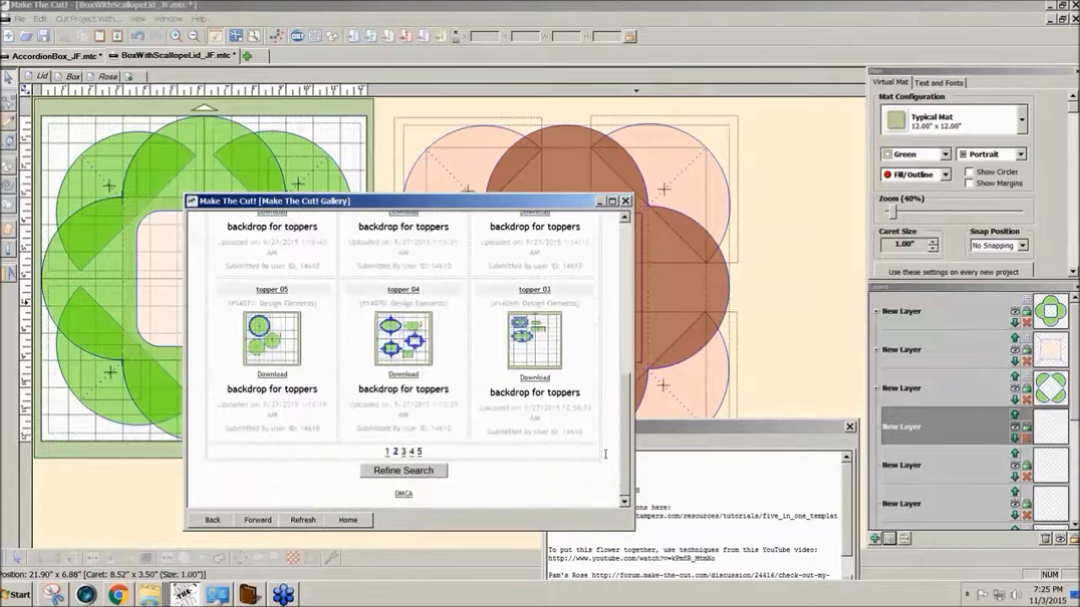
click(423, 442)
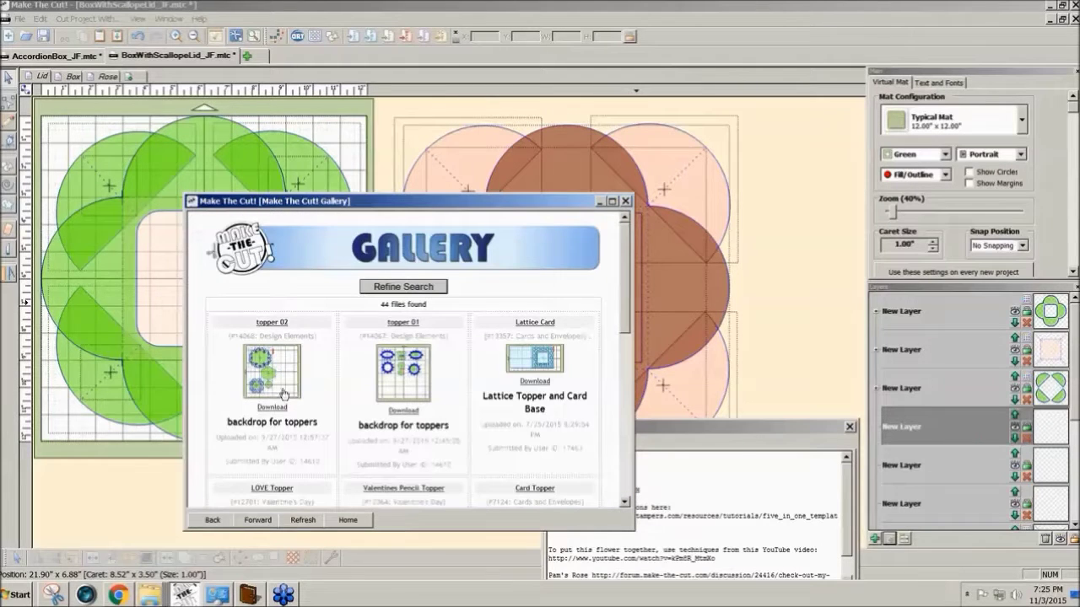
click(276, 408)
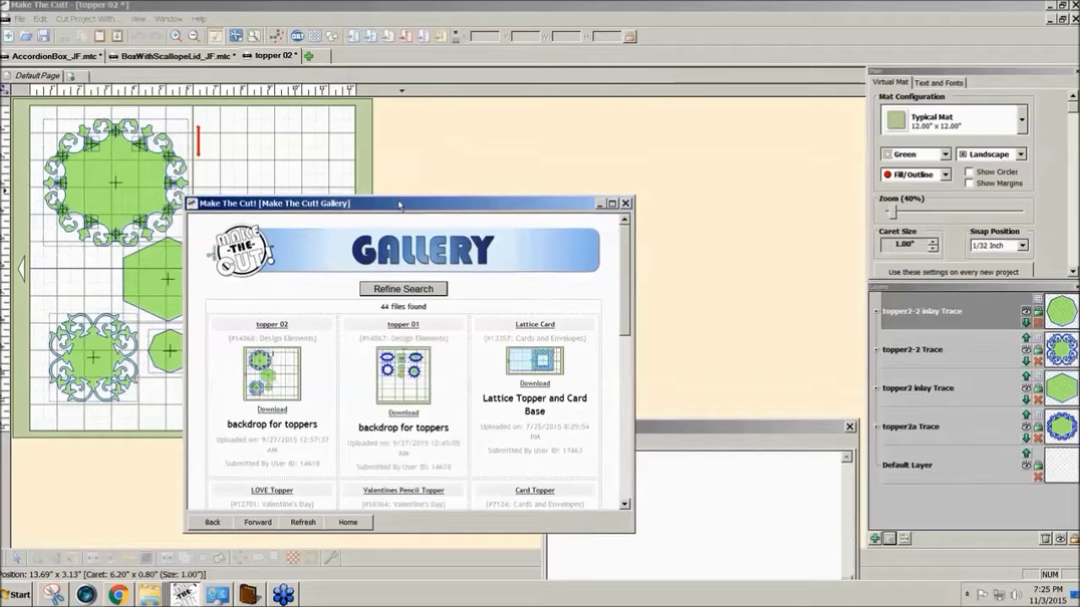
- Copy the smaller ornate square topper from topper 02 and paste it on the Lid page of BoxWithScallopeLid_JF.mtc
drag(399, 200, 560, 173)
click(99, 359)
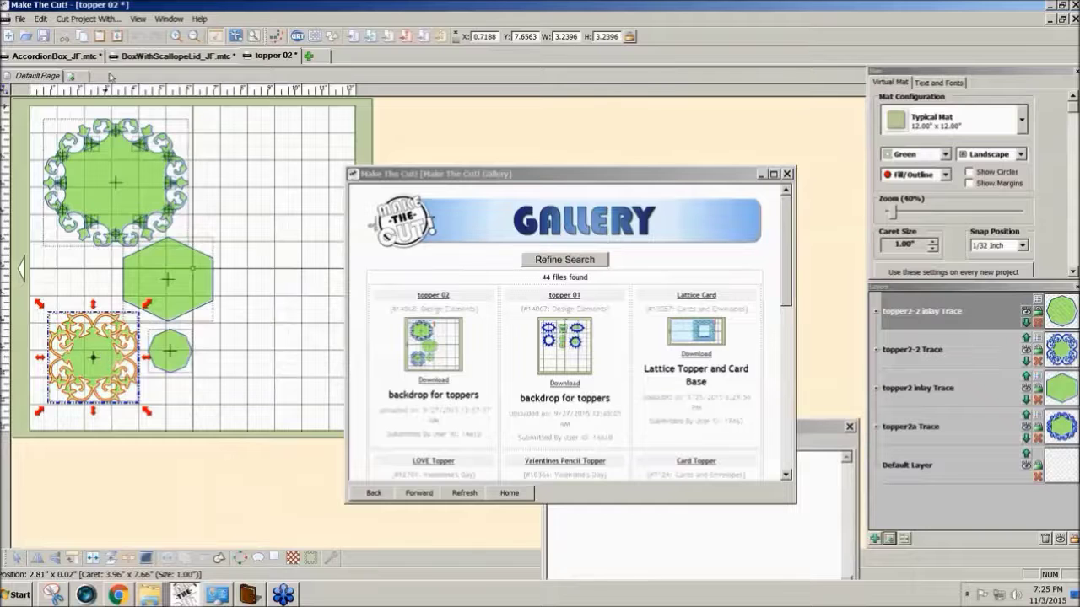
click(78, 56)
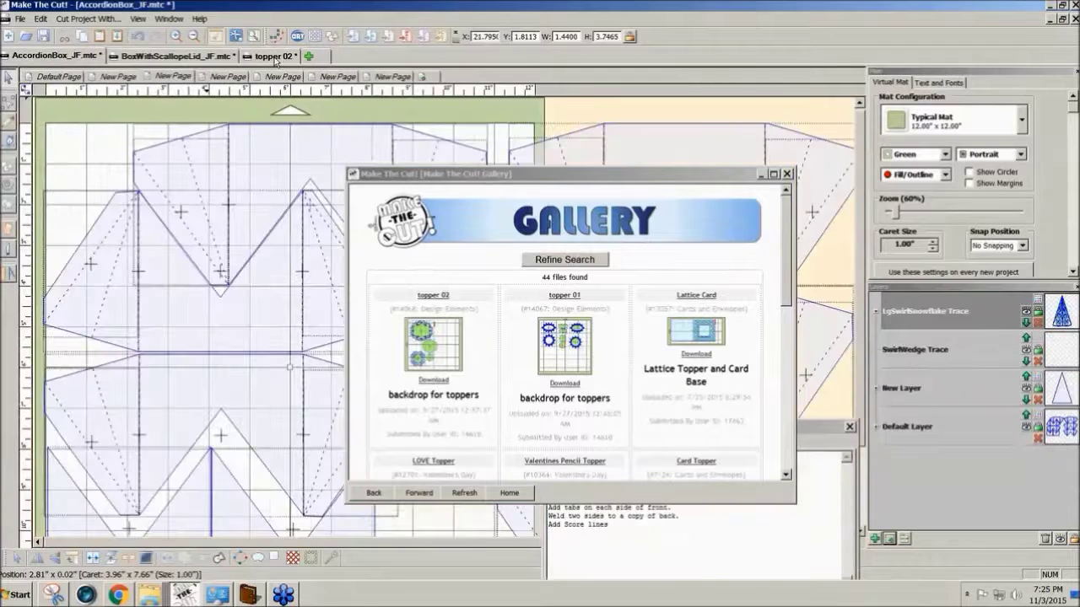
click(194, 57)
drag(426, 175, 689, 212)
click(264, 465)
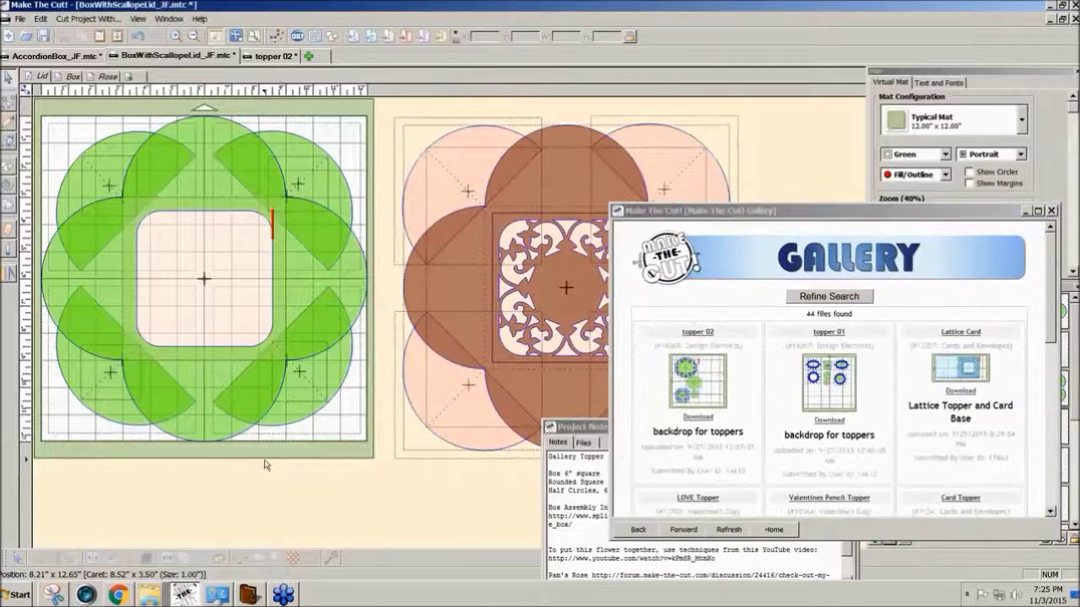
key(ctrl+v)
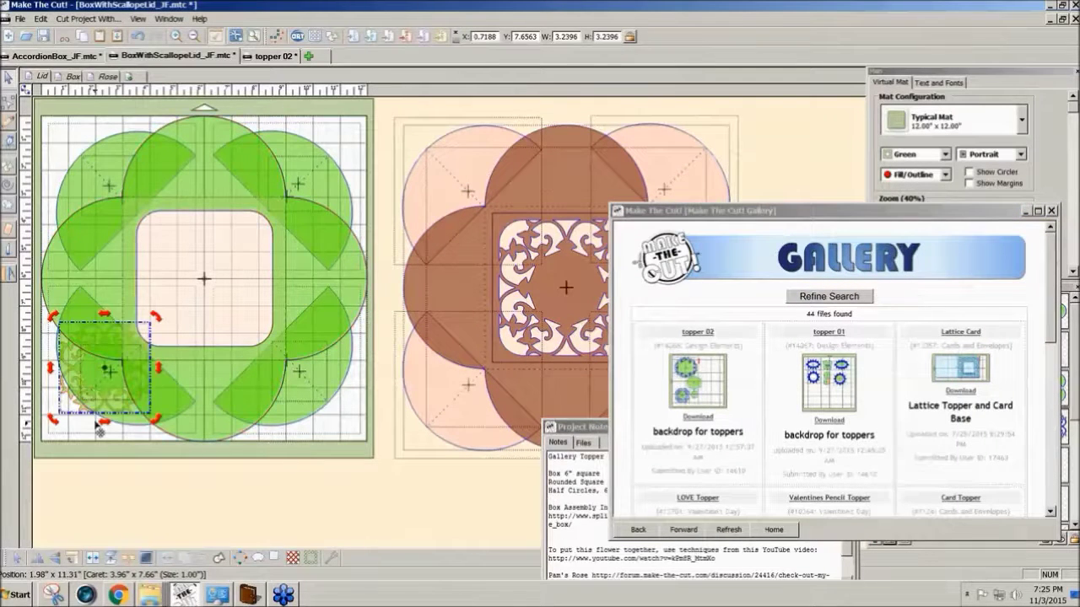
- Close the gallery window and put the pasted topper on a new layer
click(943, 226)
click(1052, 211)
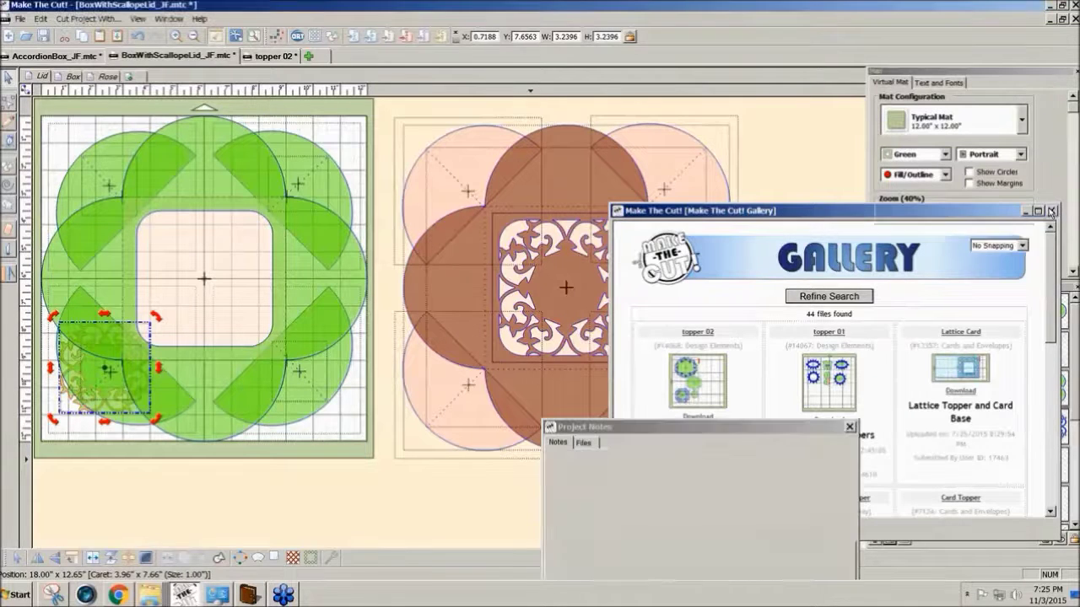
click(890, 540)
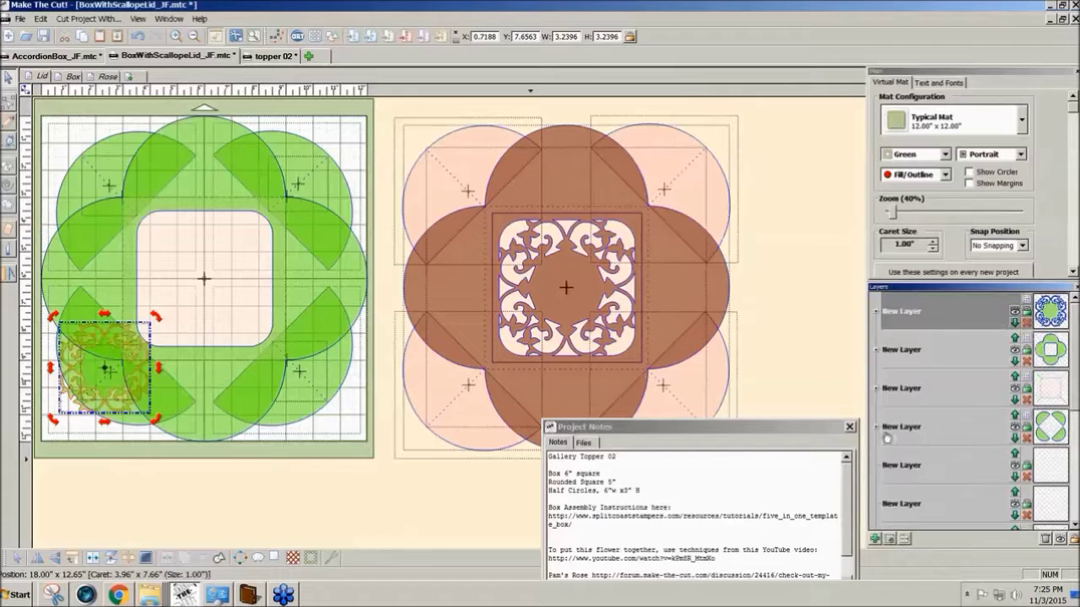
- Move the topper over the lid's centre opening and enlarge it proportionally to about 5.22 inches so it overlaps the edges
drag(75, 408, 149, 291)
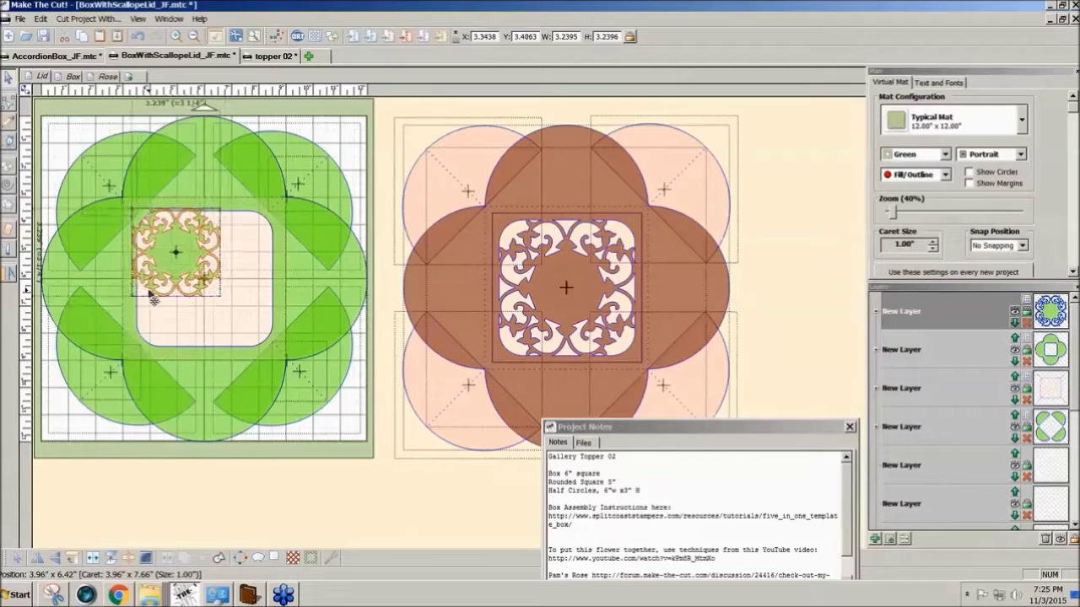
drag(215, 297, 189, 271)
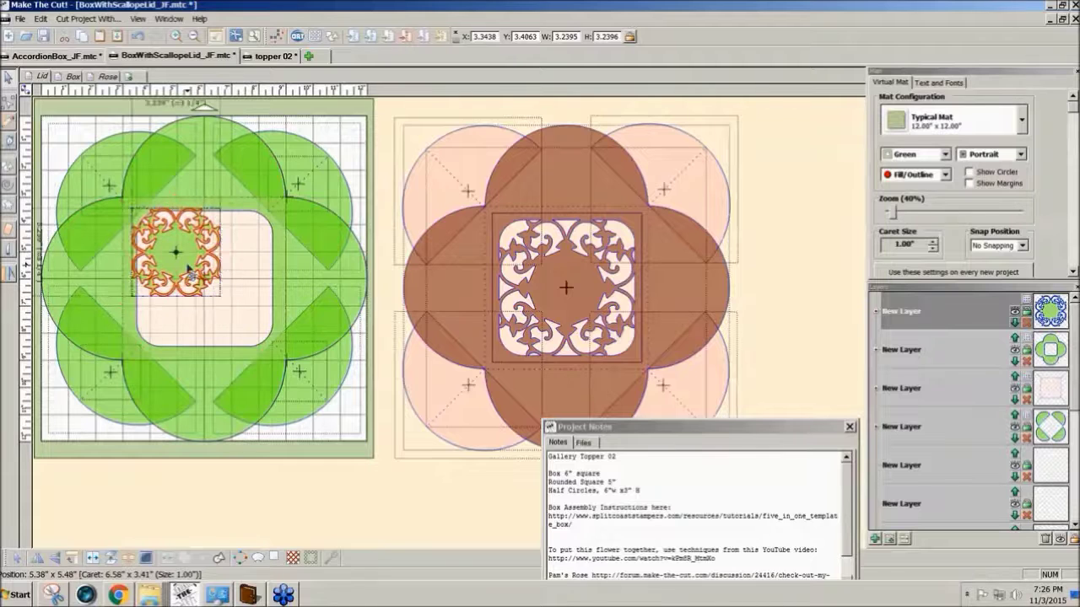
click(226, 299)
drag(221, 297, 285, 381)
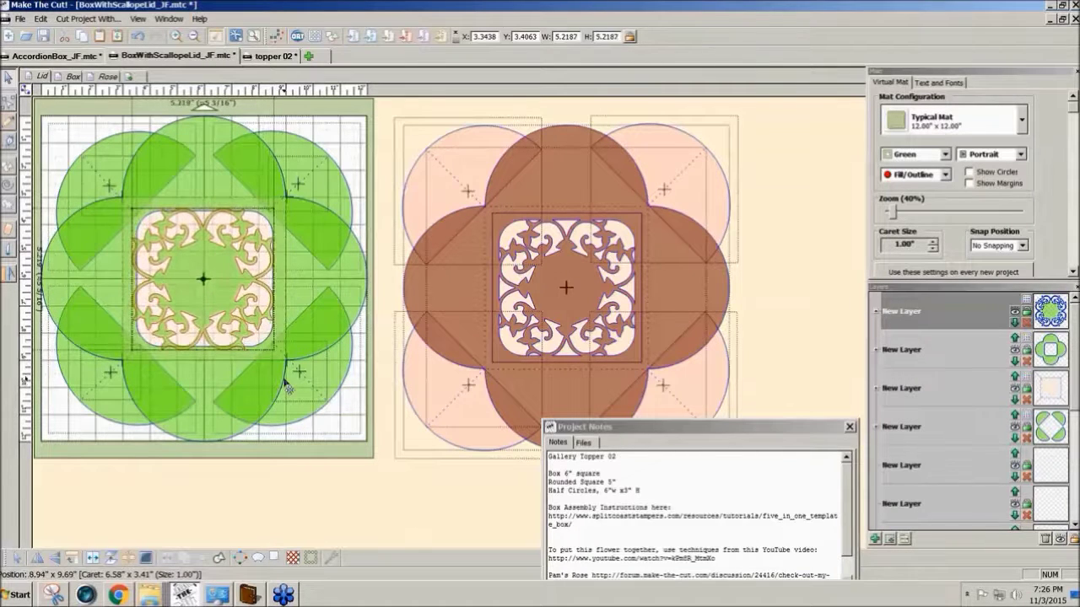
drag(186, 313, 190, 305)
- Weld the topper to the scalloped lid and colour the welded layer dark red
click(193, 160)
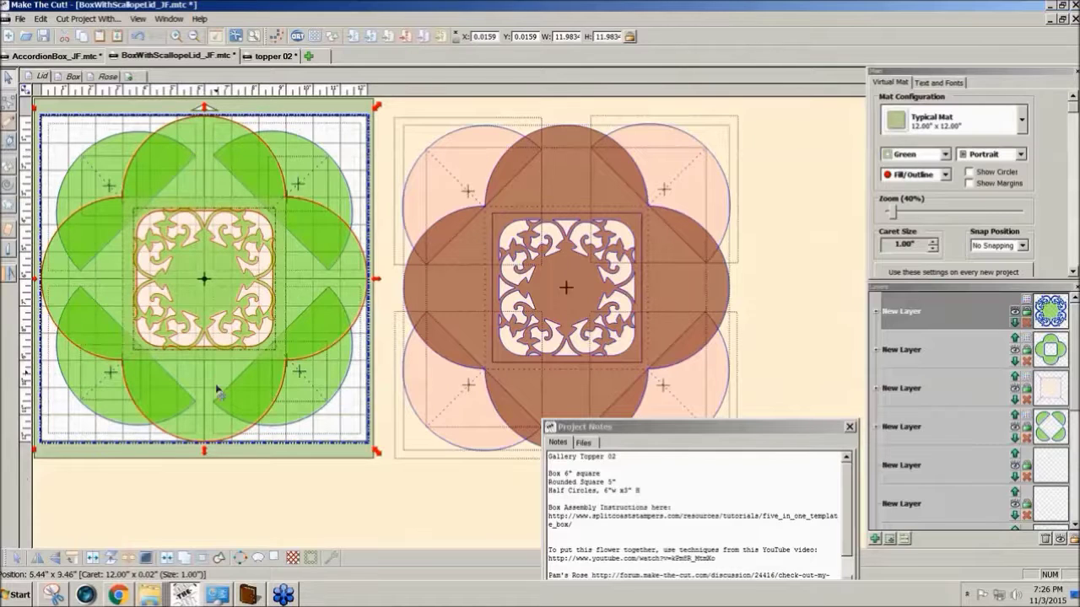
click(202, 560)
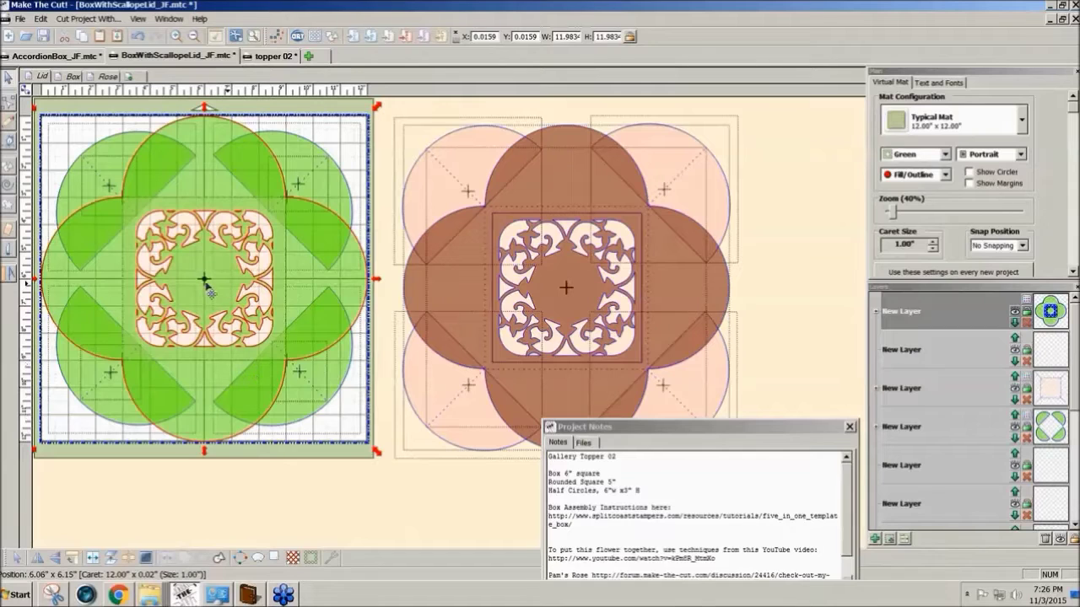
click(1026, 299)
click(1027, 300)
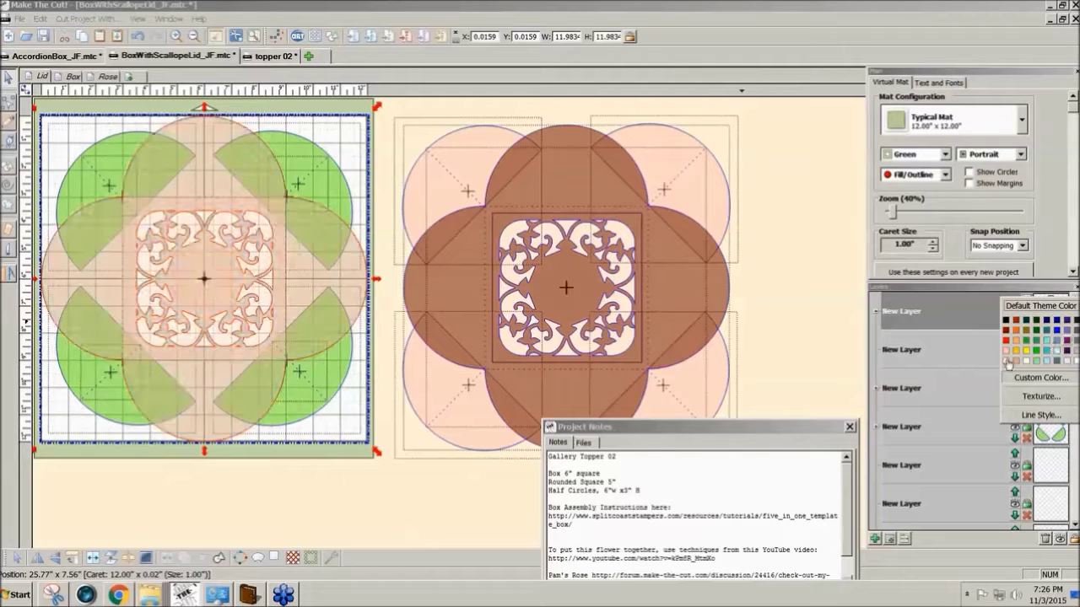
click(1011, 335)
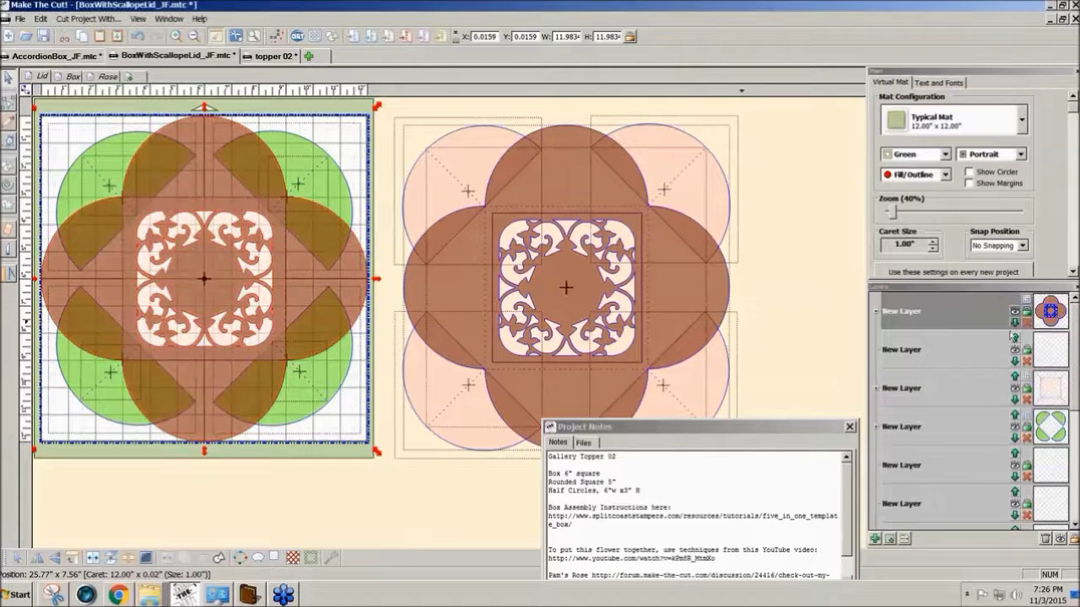
- Switch the mat's colour scheme to Contrast and deselect the lid
click(945, 154)
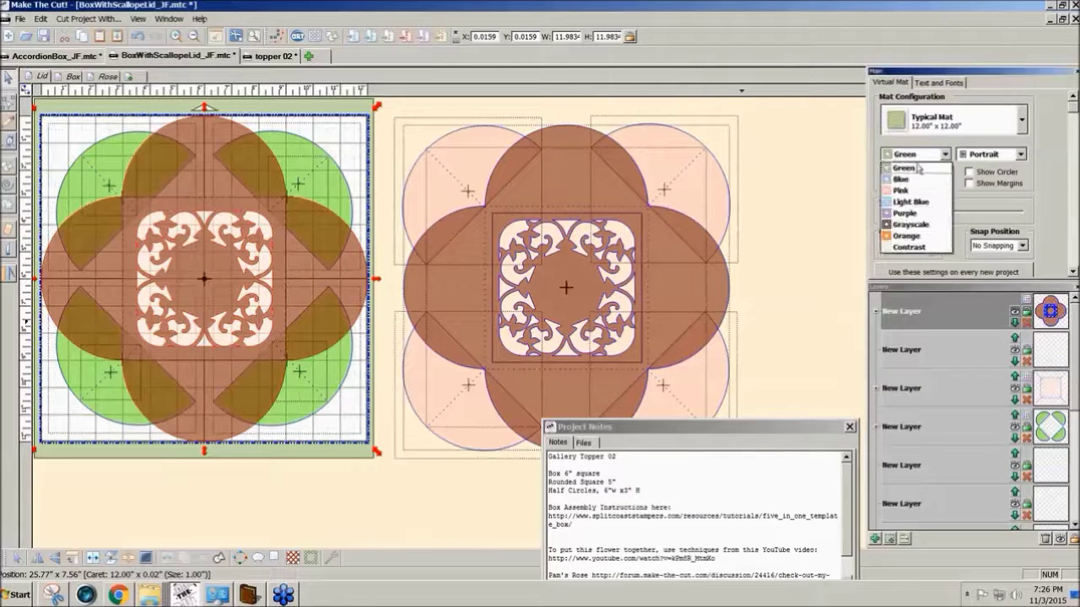
click(910, 247)
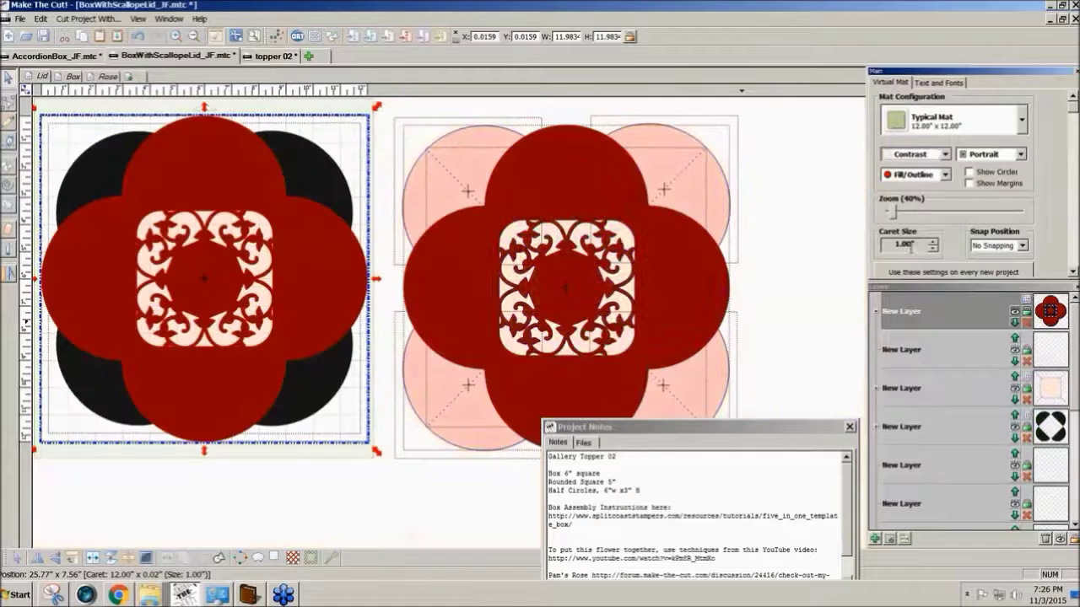
click(445, 475)
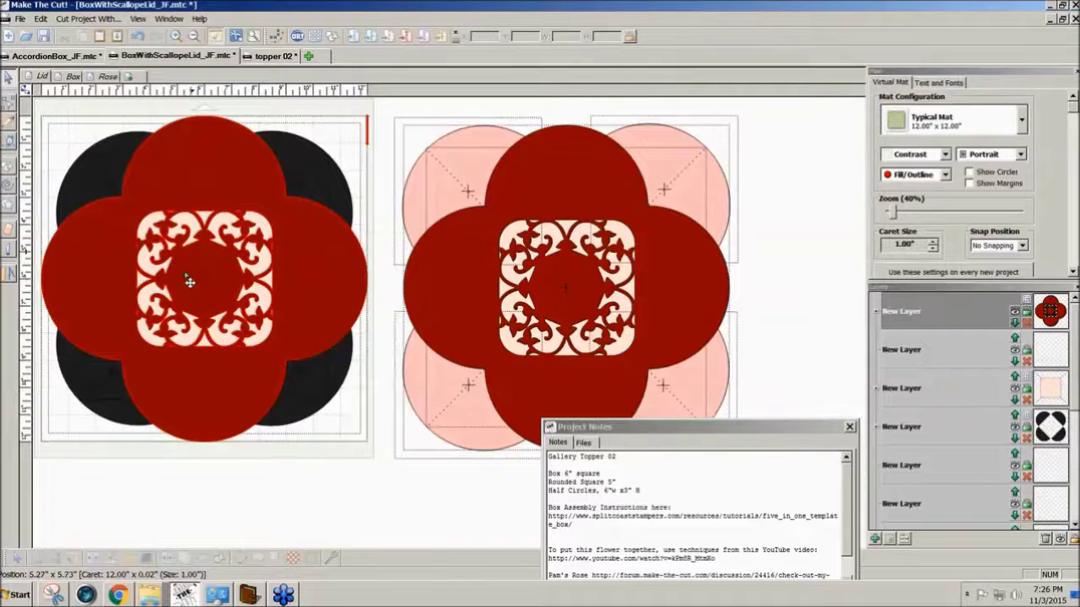
- Review the Rose page, the YouTube and rose forum links in the project notes, and the Box page
click(102, 77)
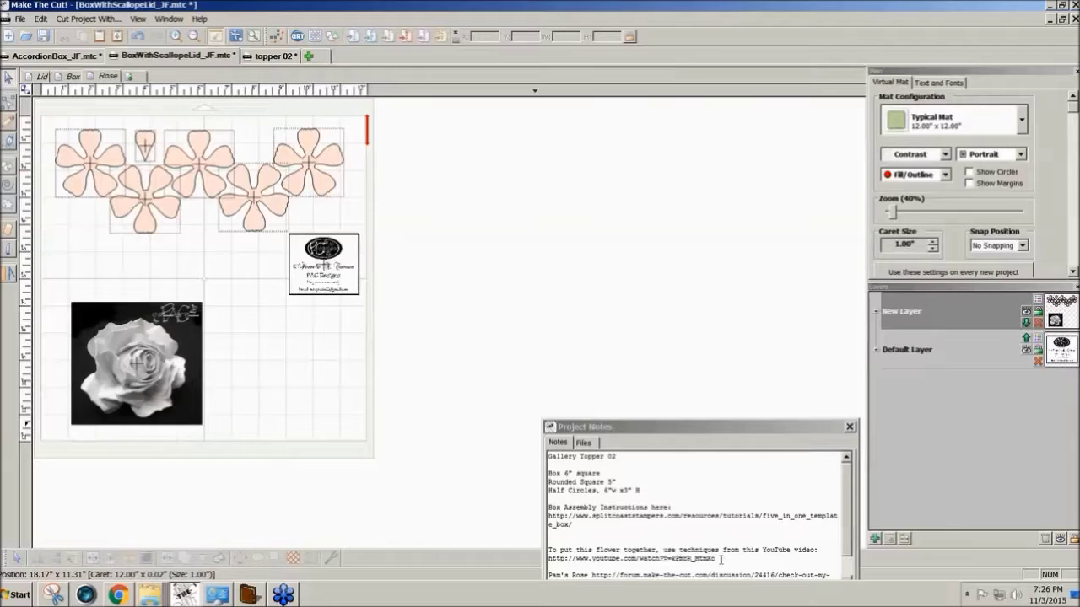
drag(726, 559, 621, 559)
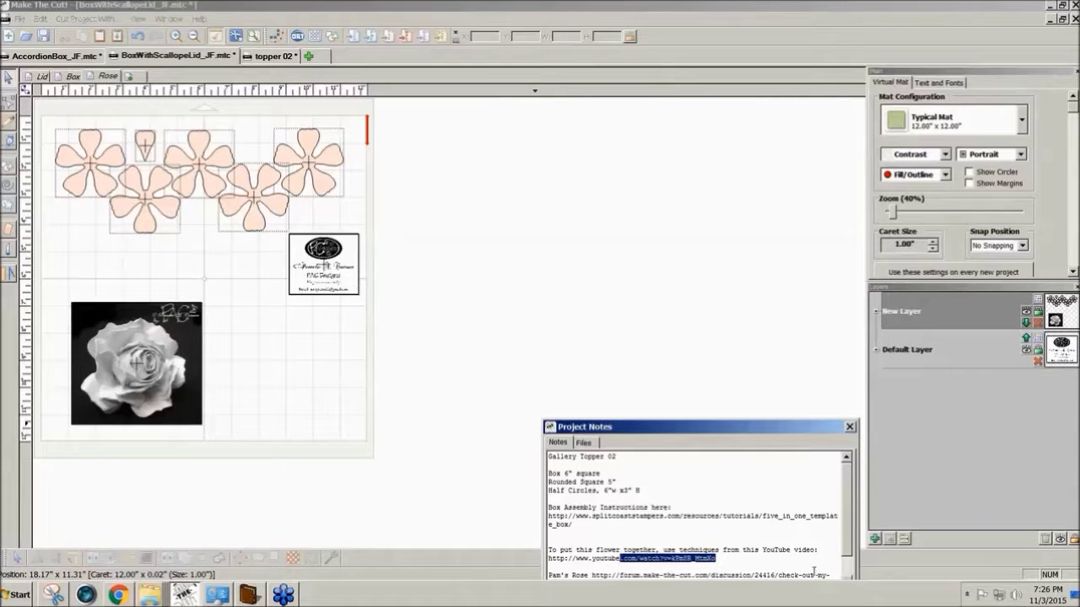
scroll(846, 551, down, 1)
drag(639, 565, 529, 547)
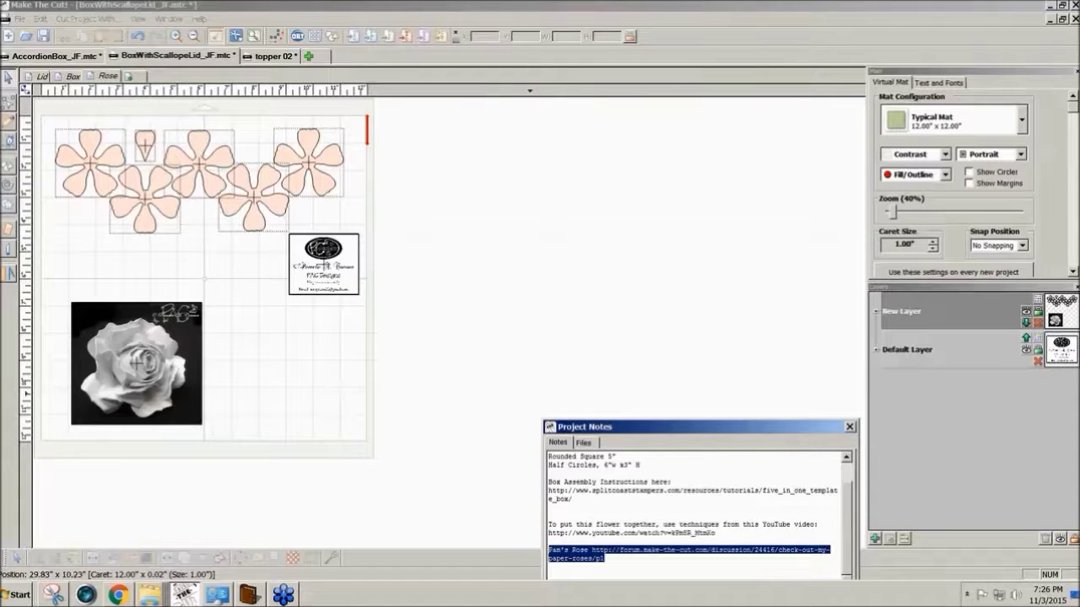
click(1075, 56)
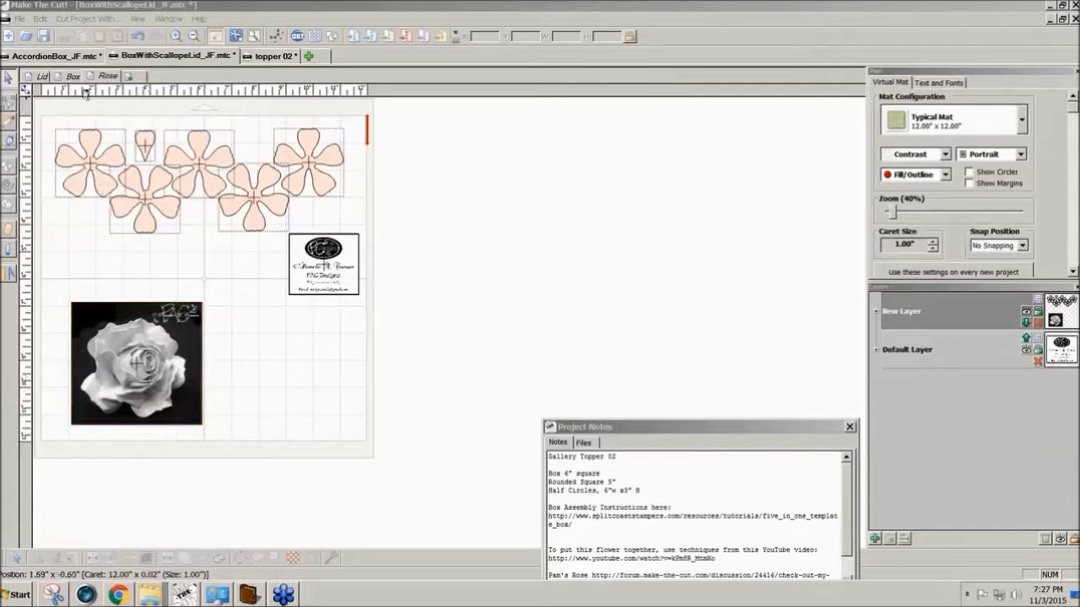
click(72, 76)
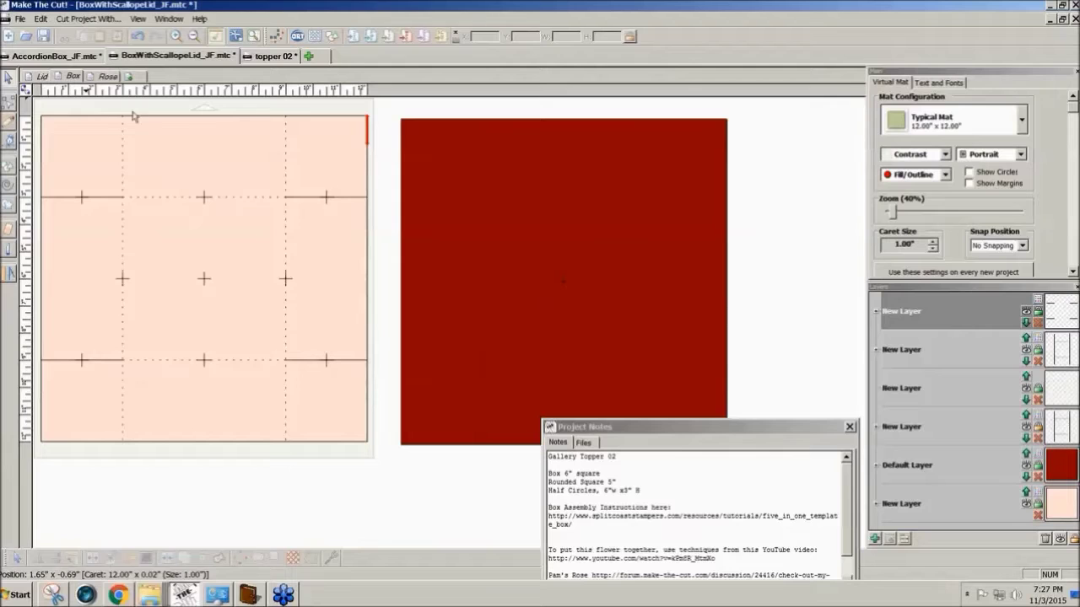
- On the Lid page, move the centre square layer to the top of the stack and colour the diagonal half circles light peach
click(39, 76)
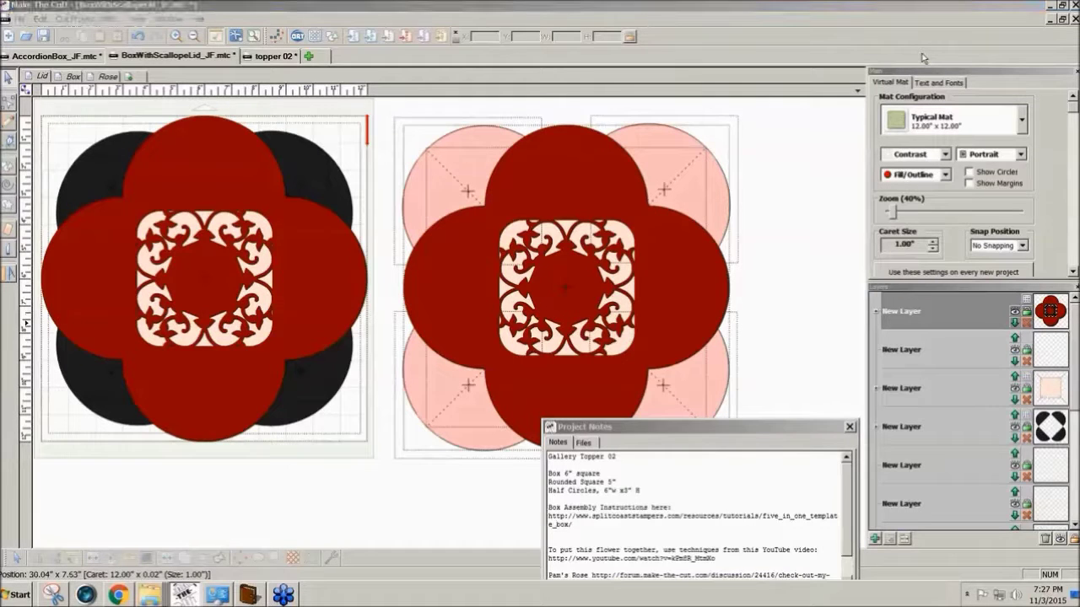
click(1015, 377)
click(1015, 339)
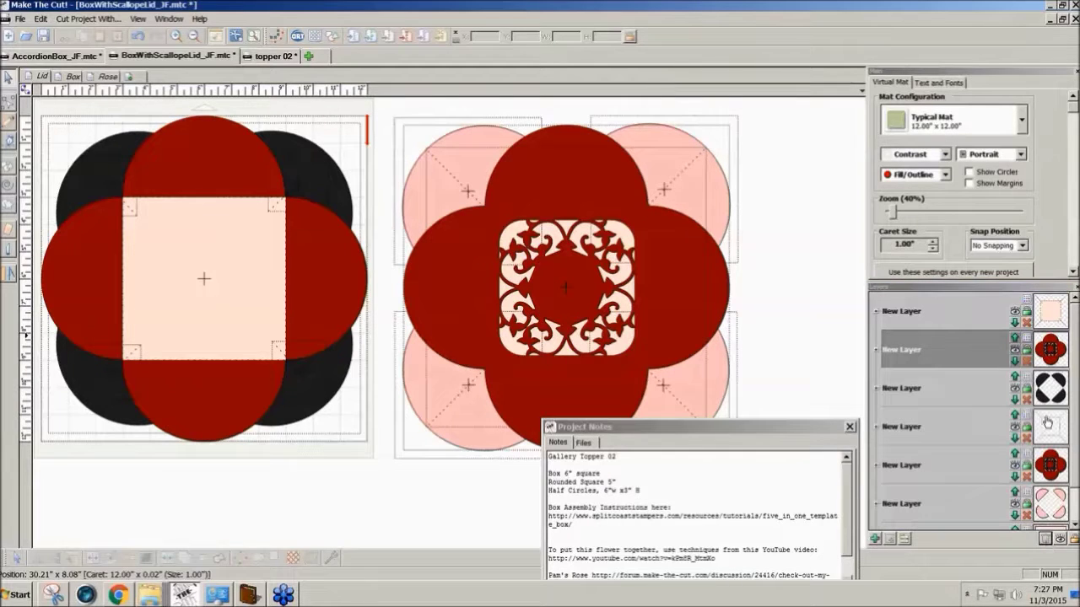
click(1028, 381)
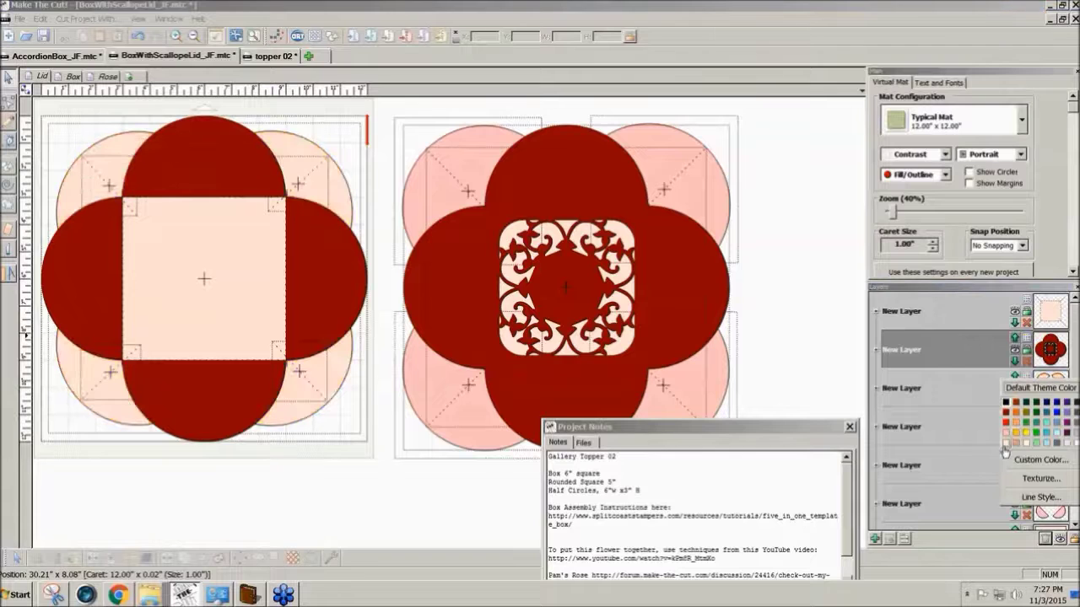
click(1005, 444)
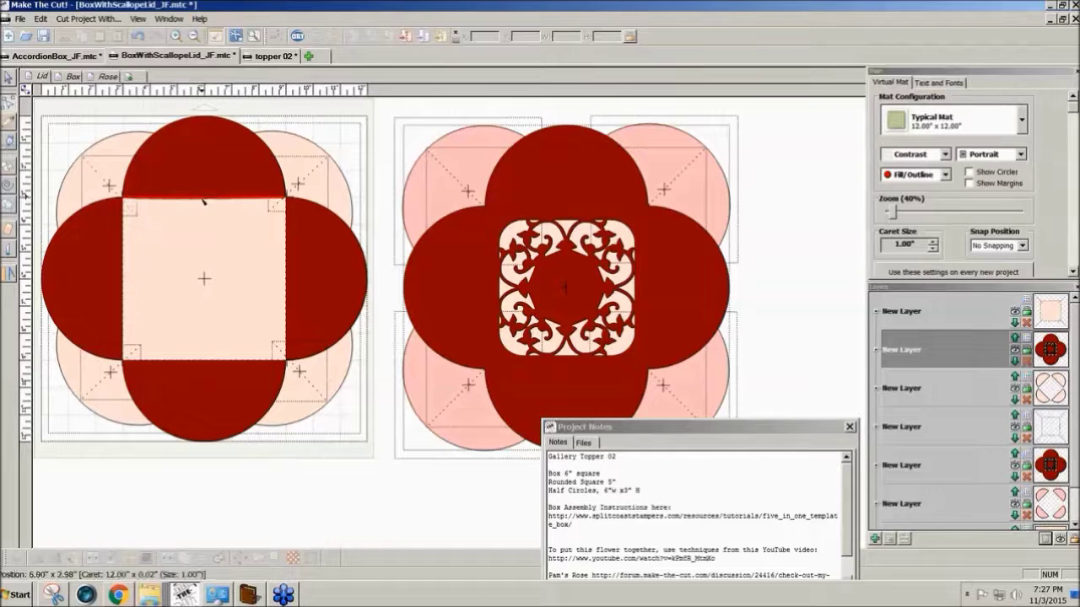
- Break the centre square's outline at its upper-left corner node
right_click(203, 198)
click(221, 242)
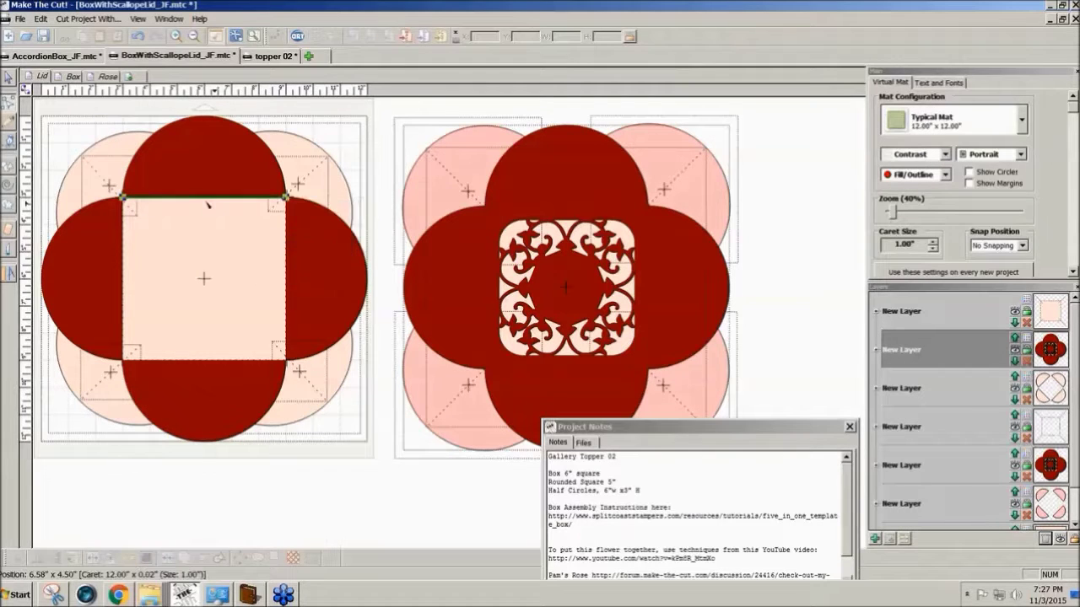
right_click(124, 197)
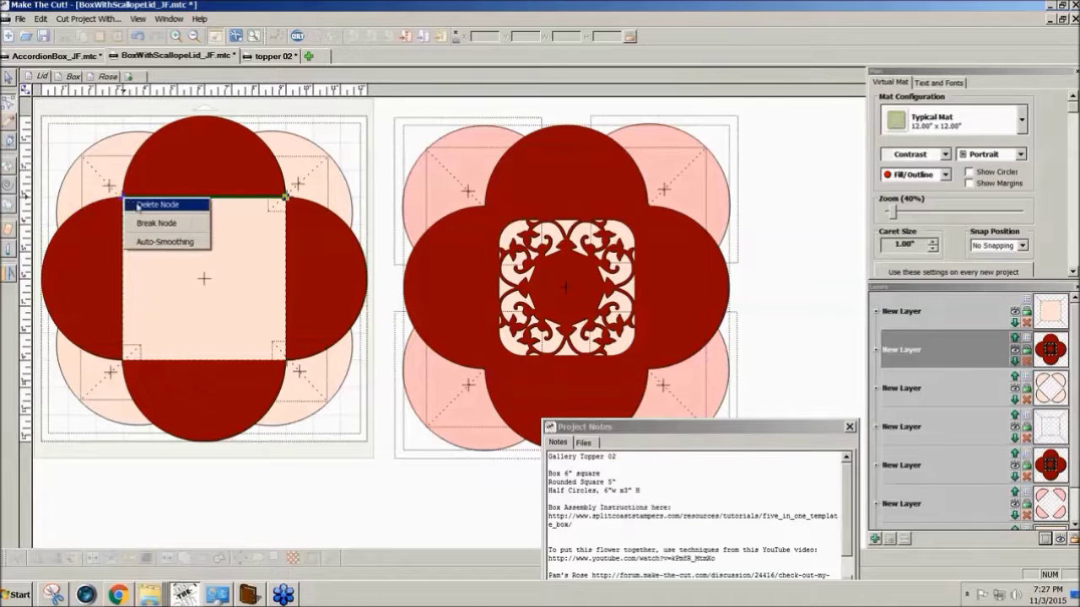
click(156, 223)
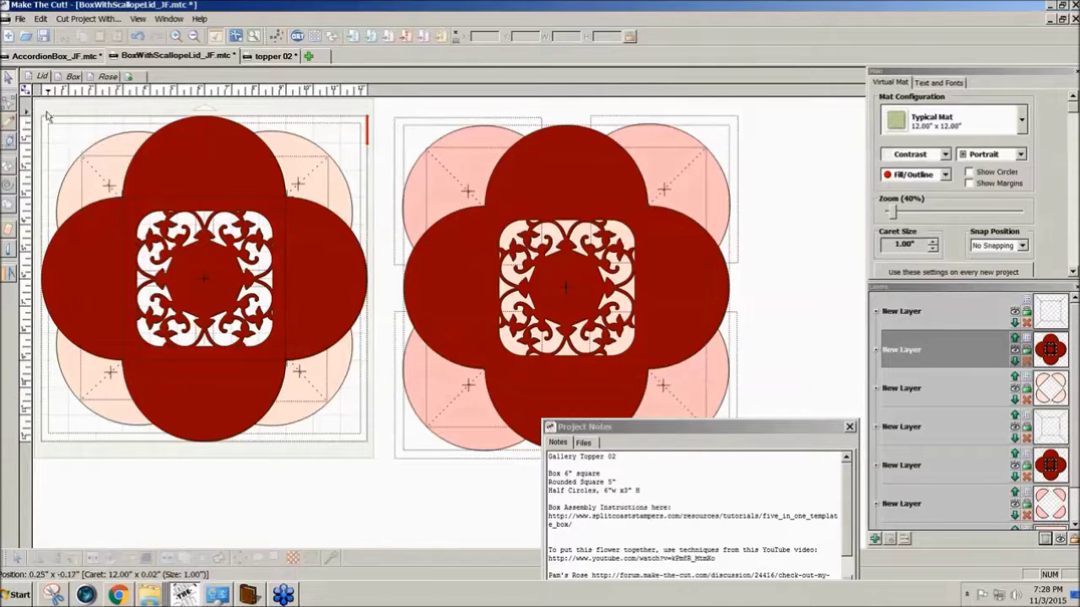
- Hide the welded lid layer and the layers of the reference lid and half circles beside the mat
click(1015, 351)
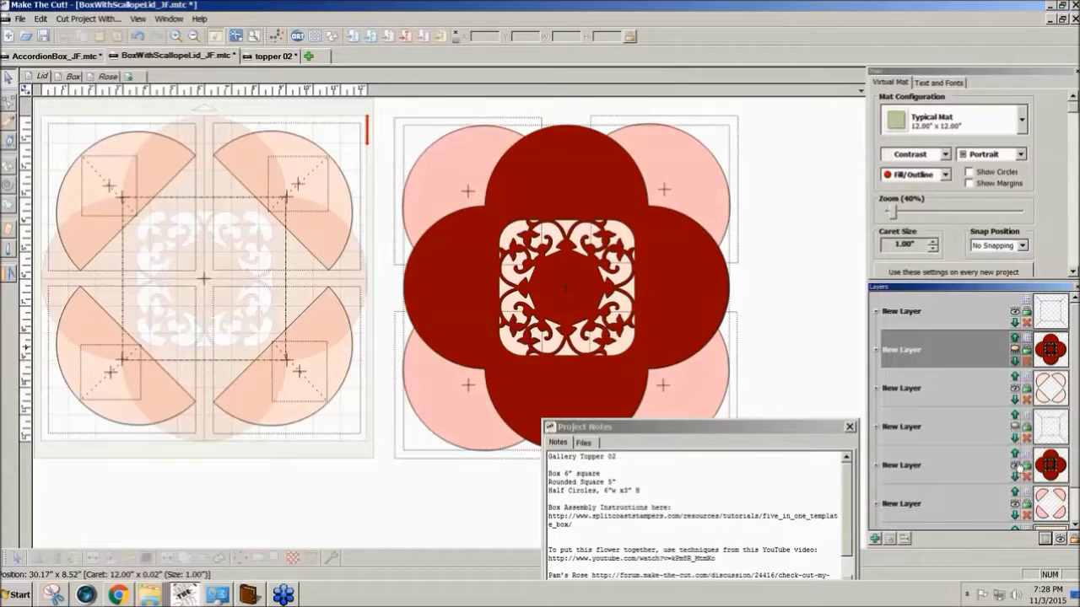
click(1015, 464)
click(1015, 504)
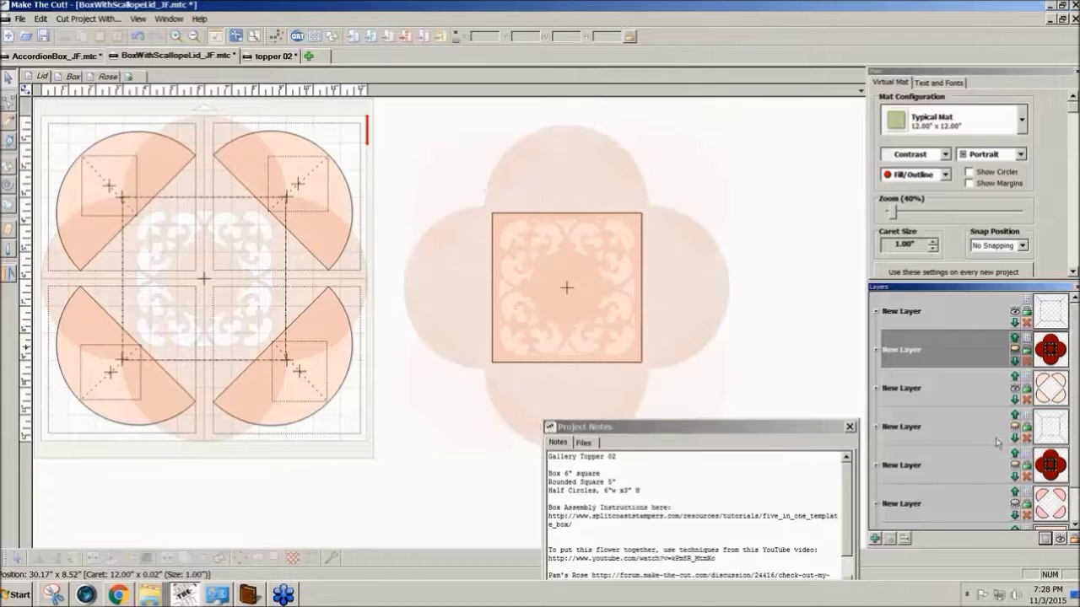
- Select the 6-inch dashed centre square, put it on its own new layer, and deselect it
click(213, 302)
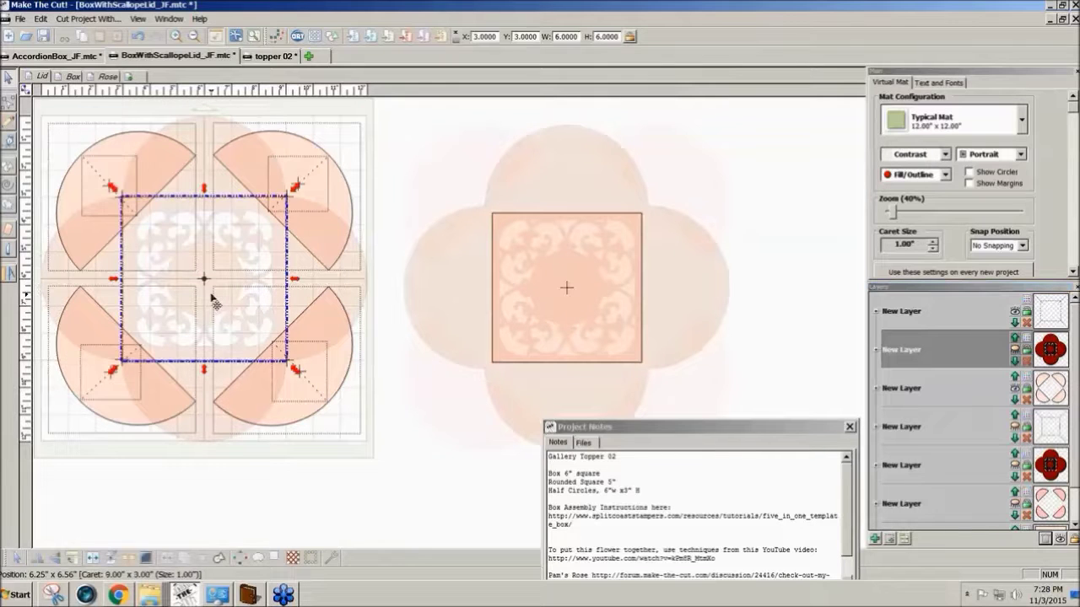
click(876, 538)
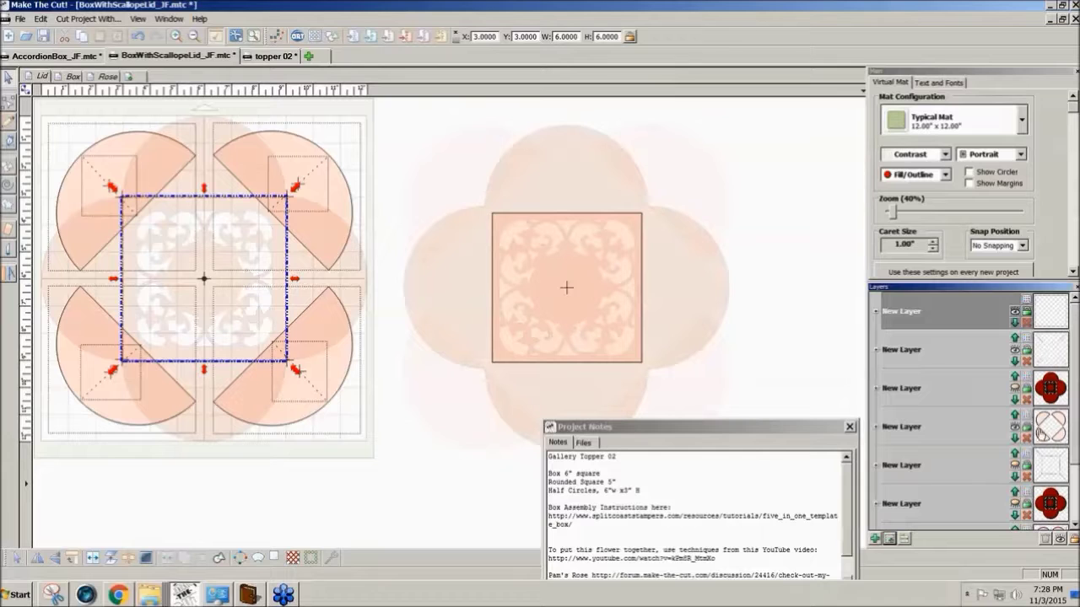
click(718, 341)
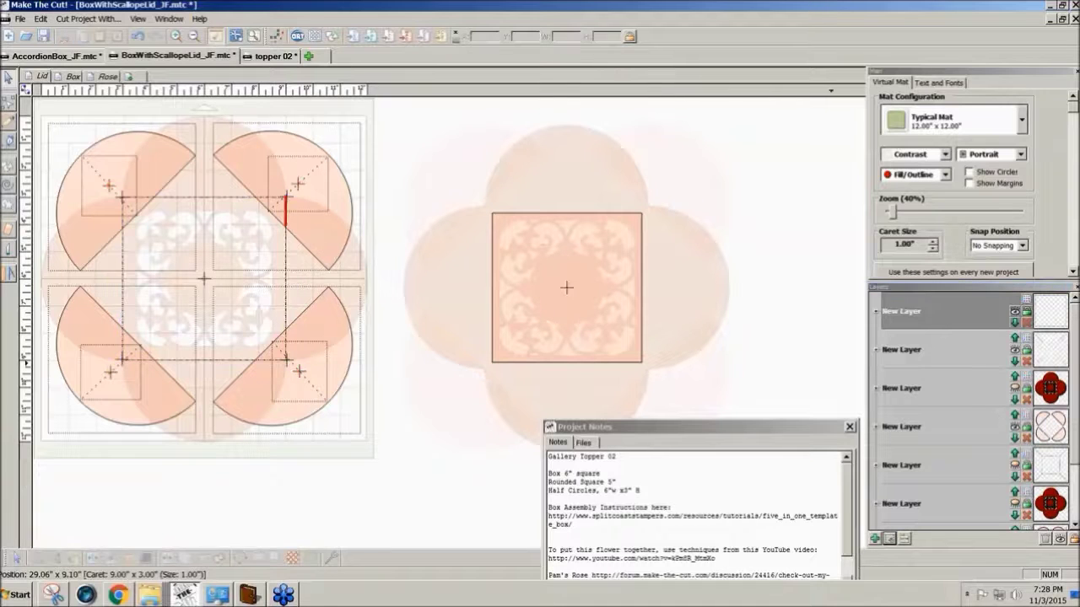
- Show the welded lid, move it to a new layer at the top of the stack, and remove the empty layers
click(1015, 389)
click(1015, 389)
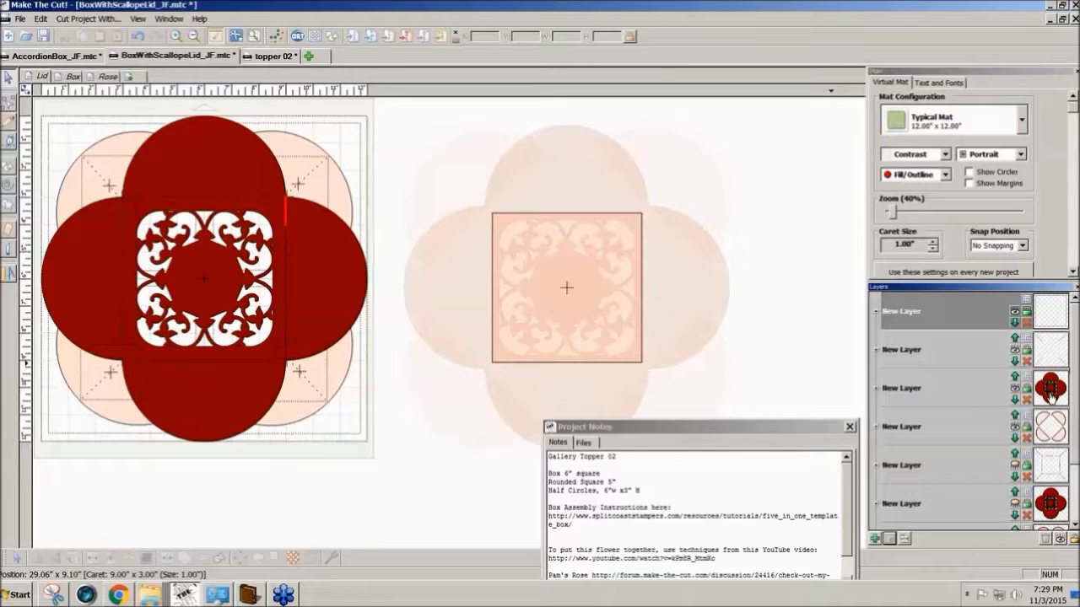
click(1050, 390)
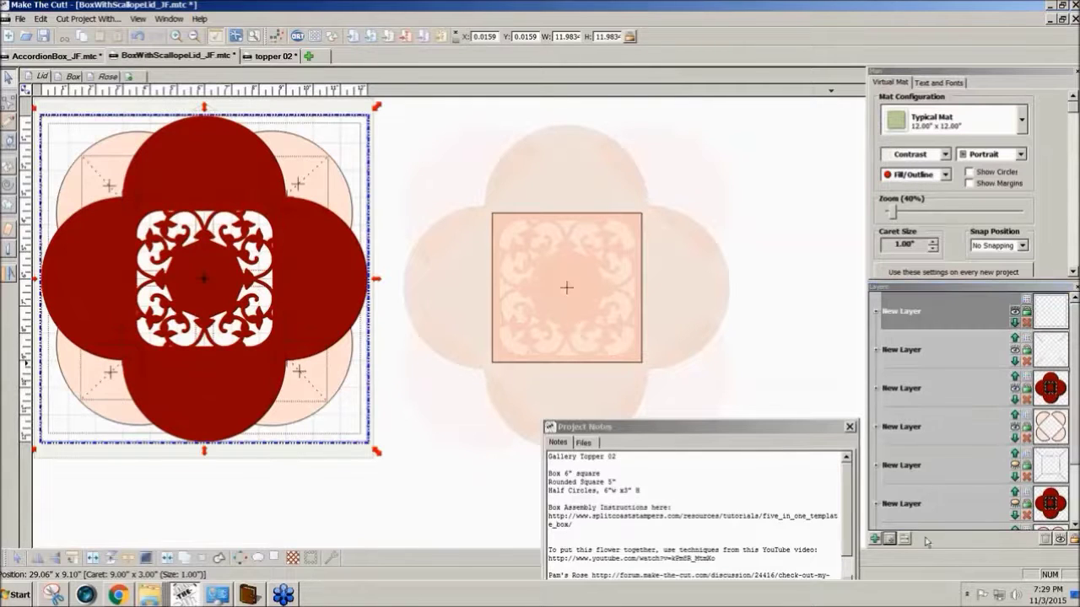
click(888, 540)
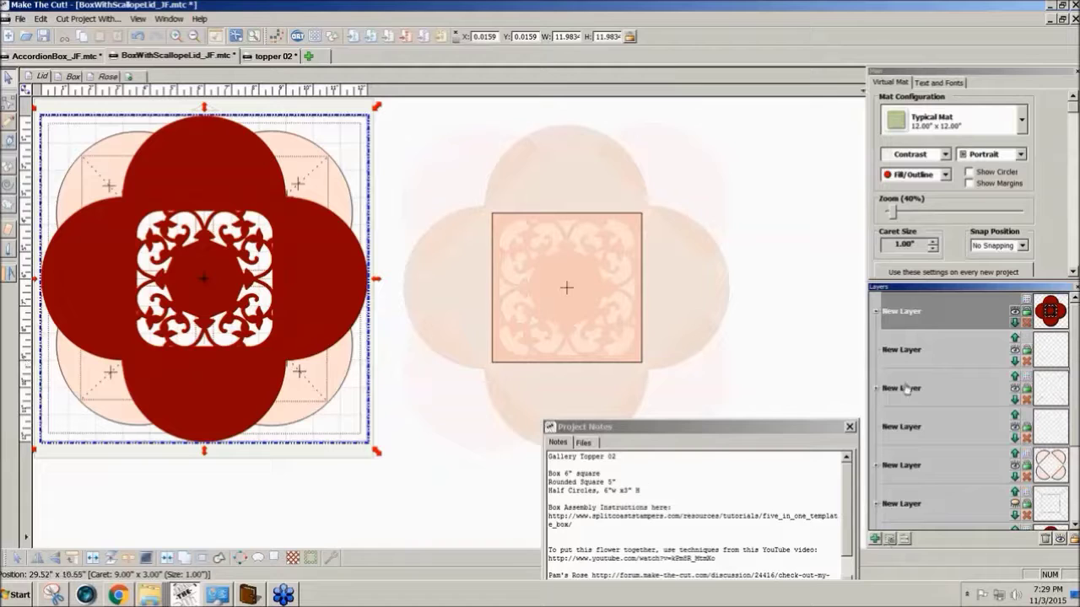
click(1045, 535)
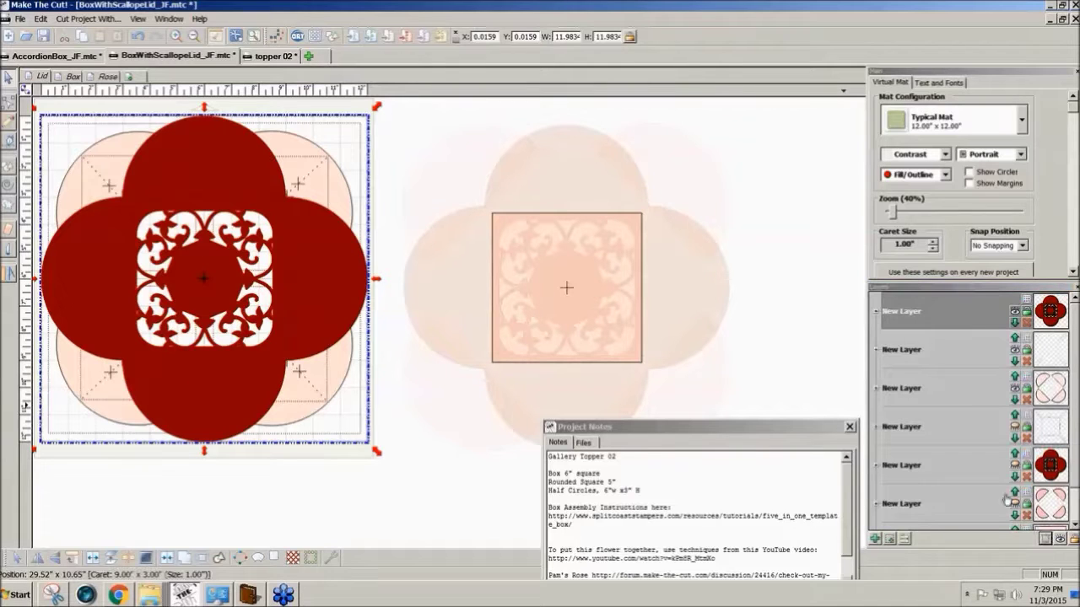
- Select the half circles with their dashed diagonal fold lines and move them together to a new top layer
click(1050, 386)
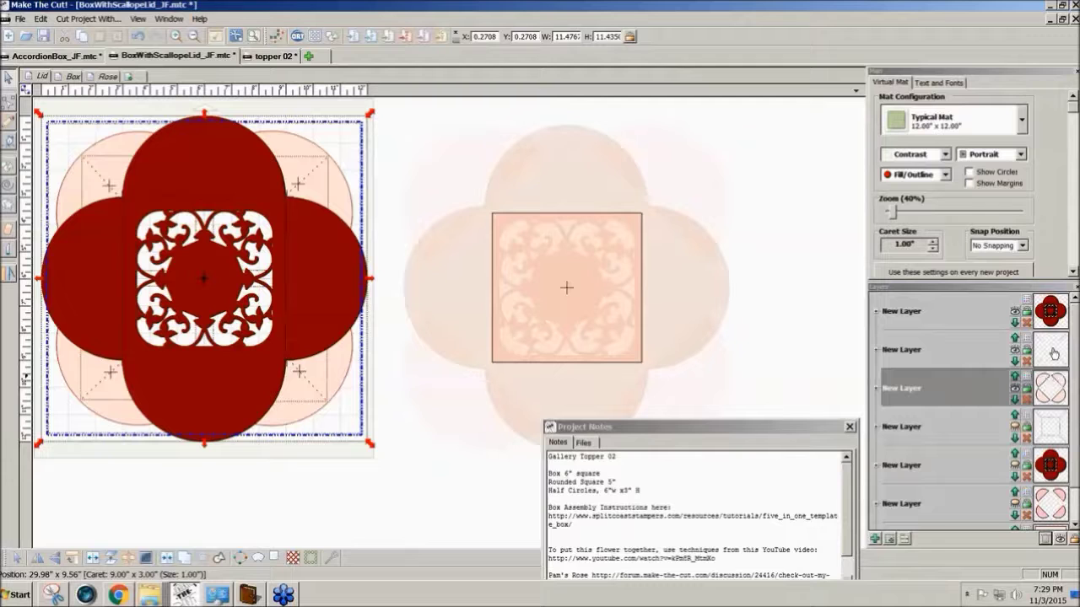
click(1053, 354)
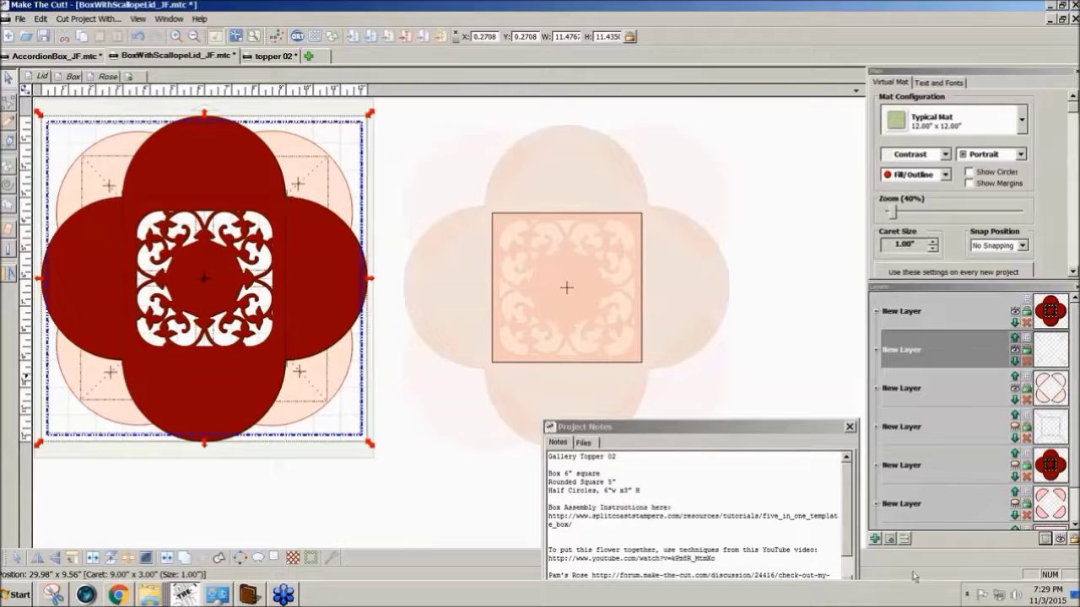
click(890, 538)
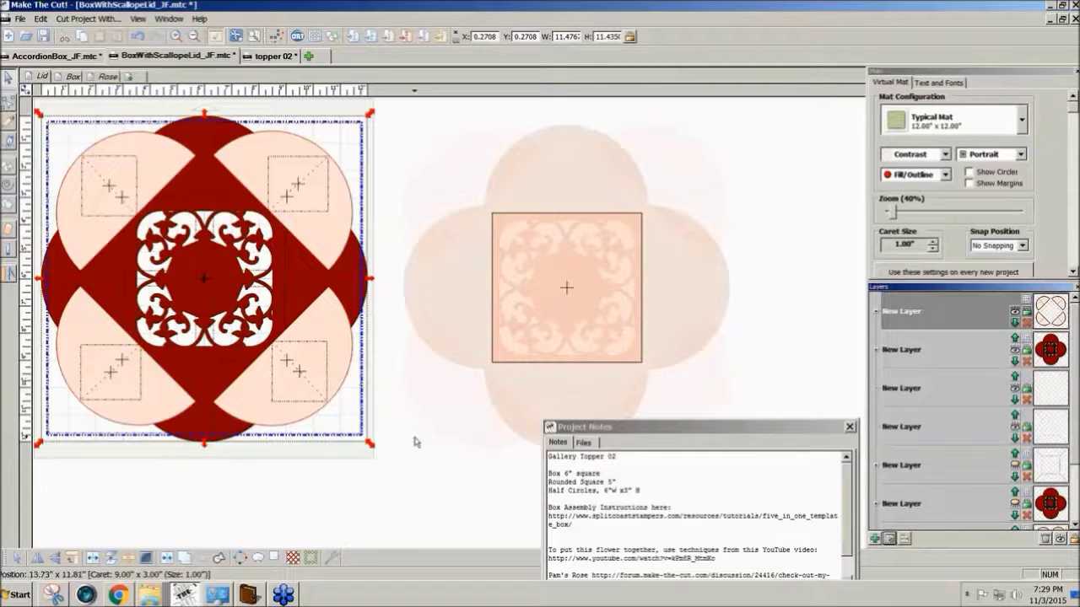